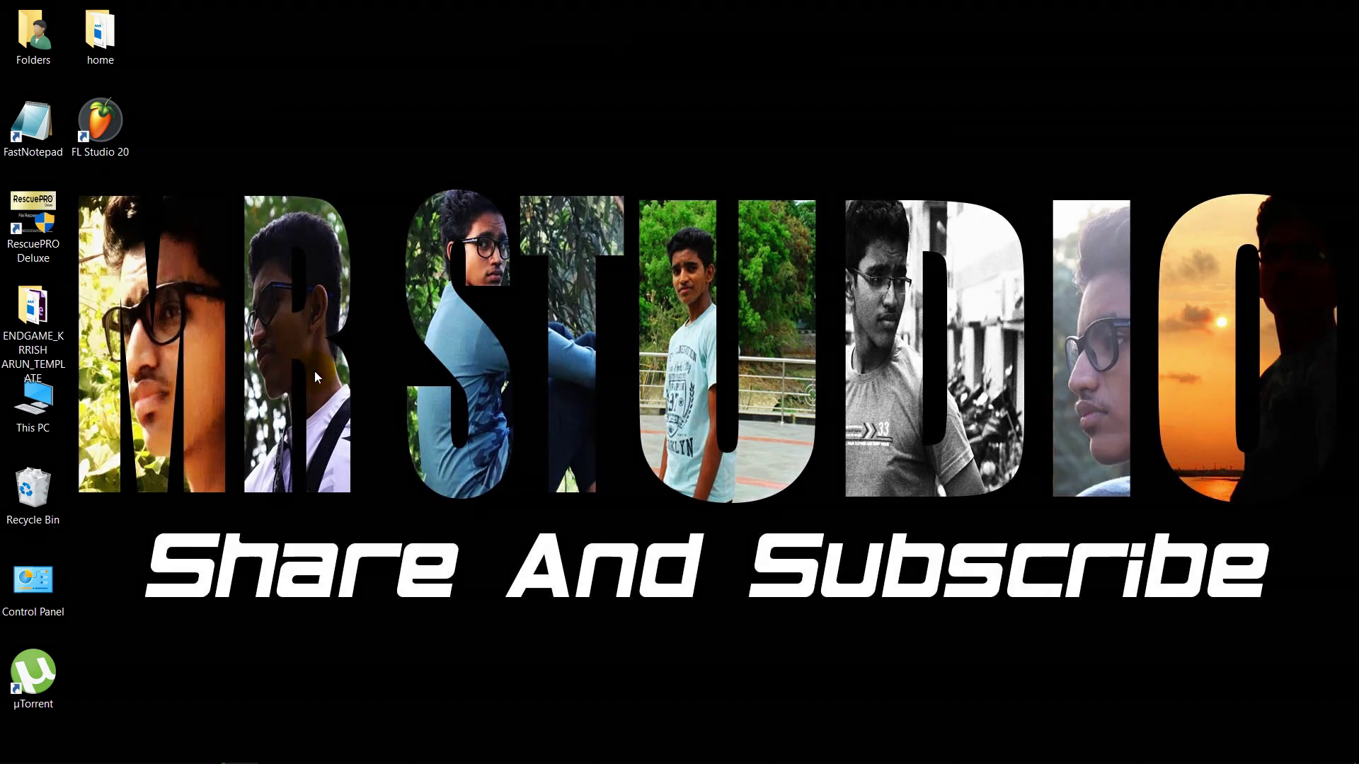
pyautogui.moveTo(225, 762)
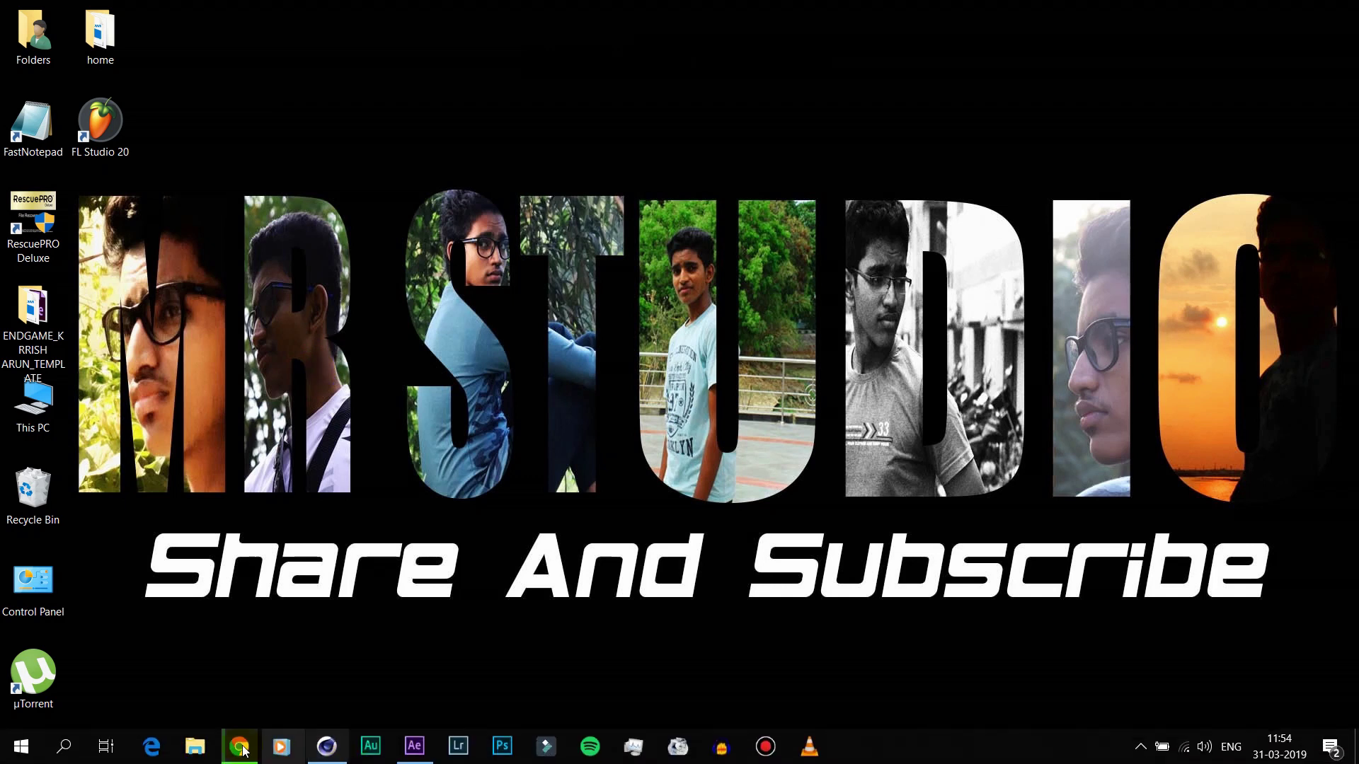
pyautogui.click(315, 755)
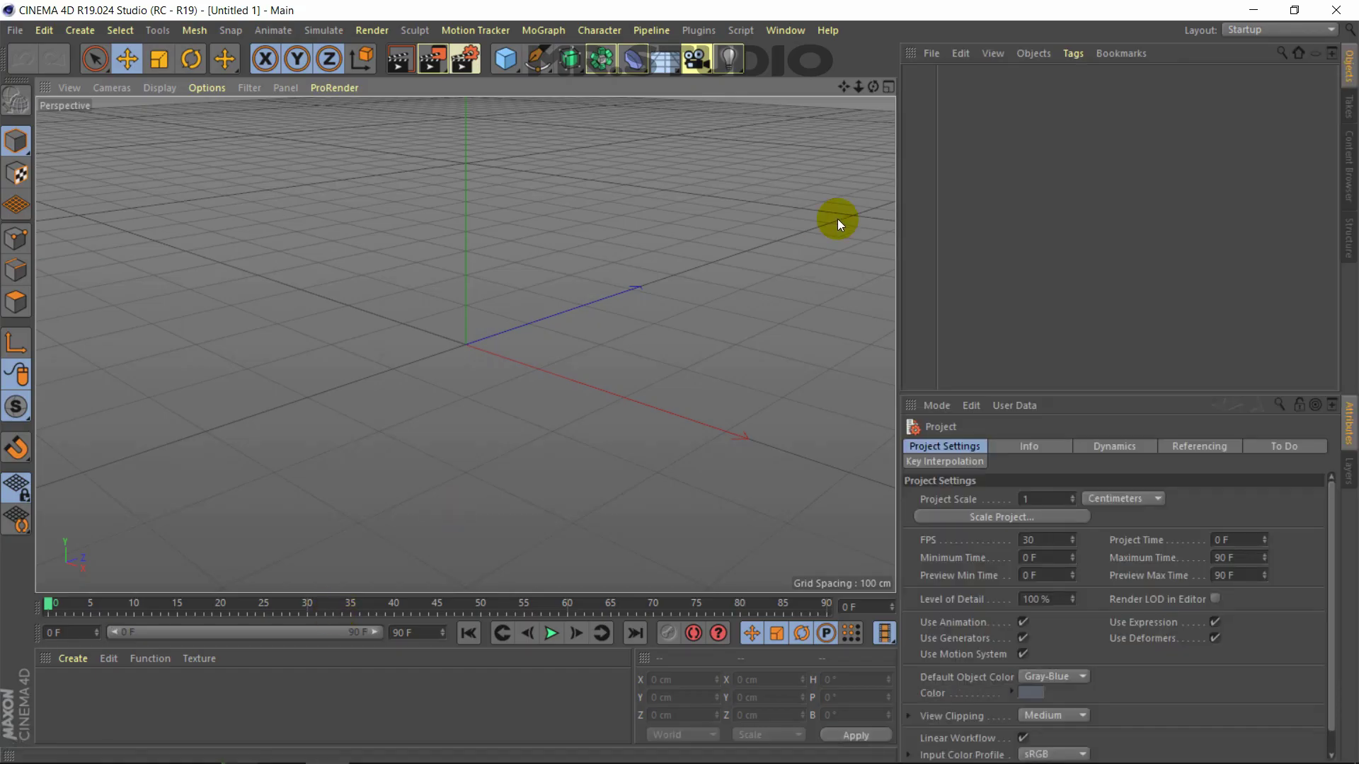
pyautogui.click(1251, 10)
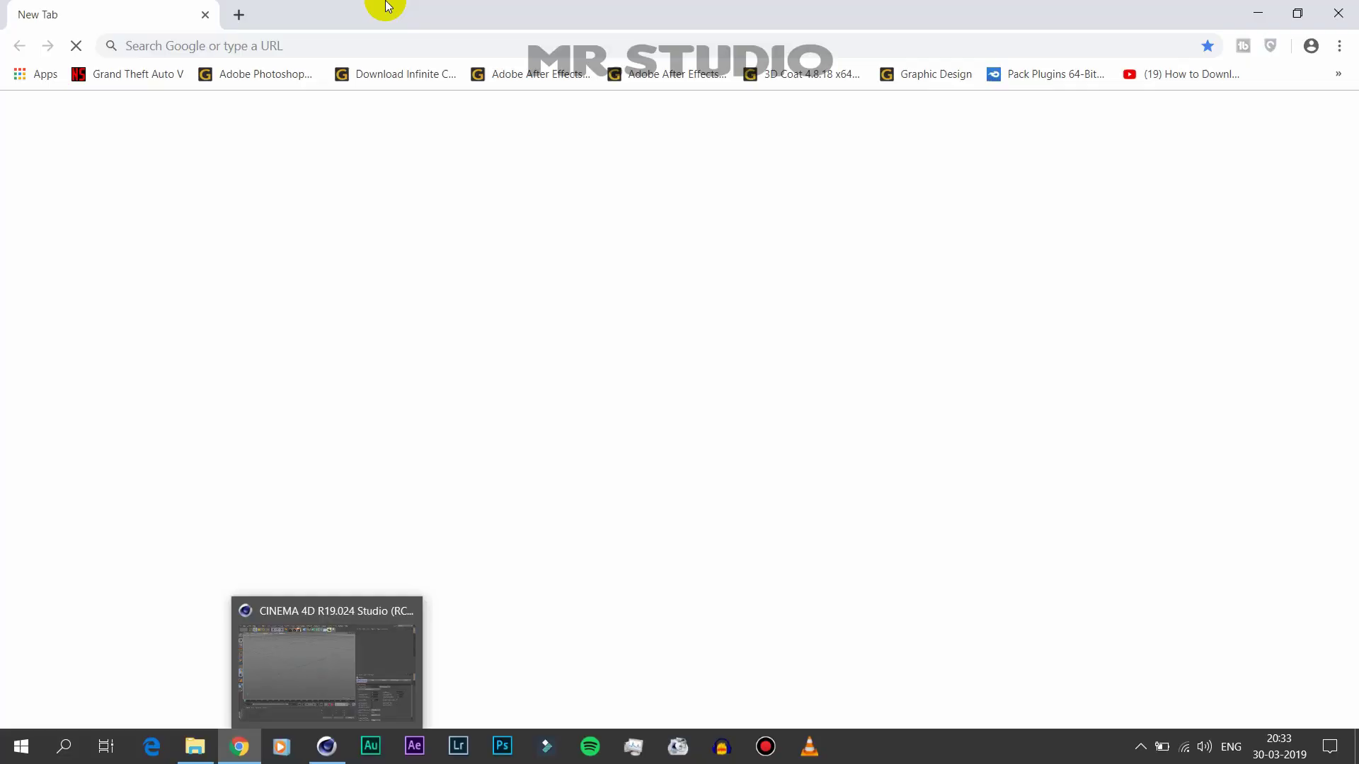
# Go to google.com in Chrome and search for "avengers font"
pyautogui.click(325, 46)
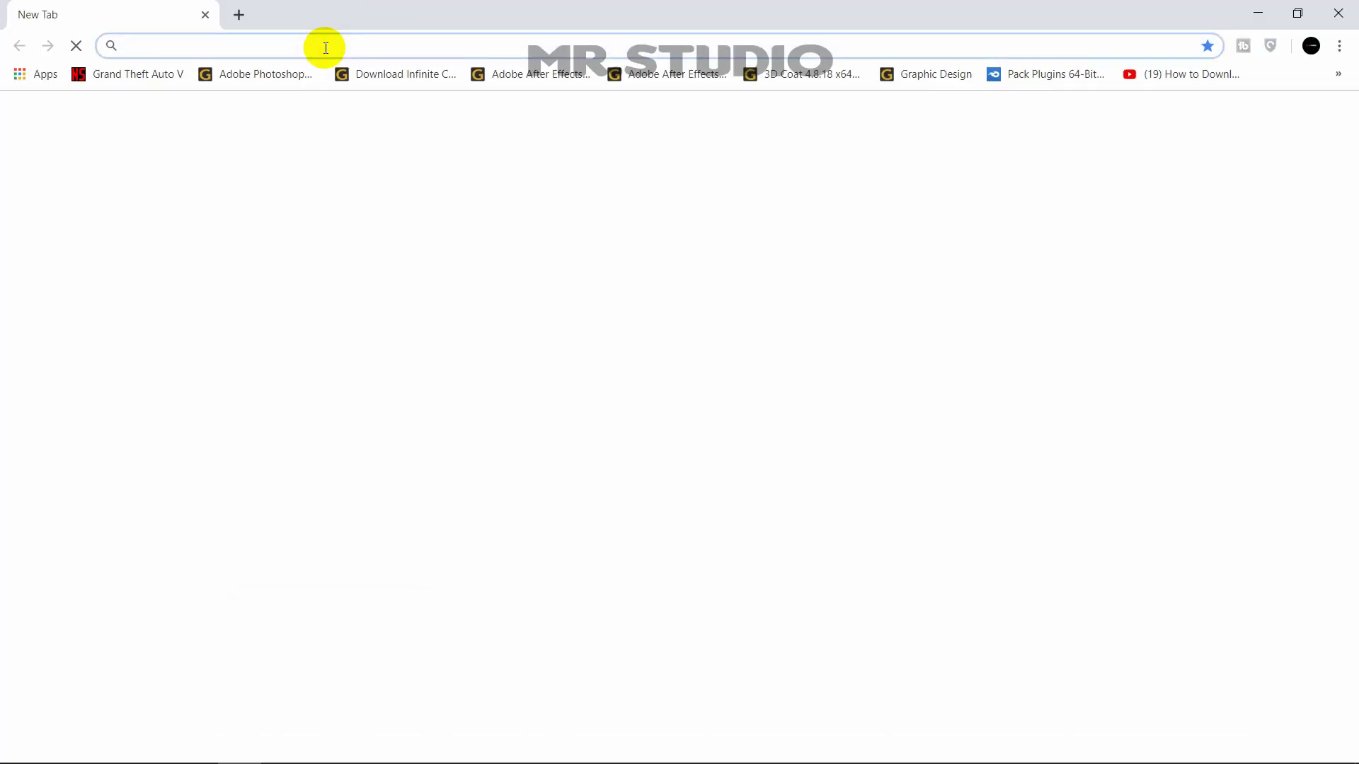
pyautogui.write('google.com')
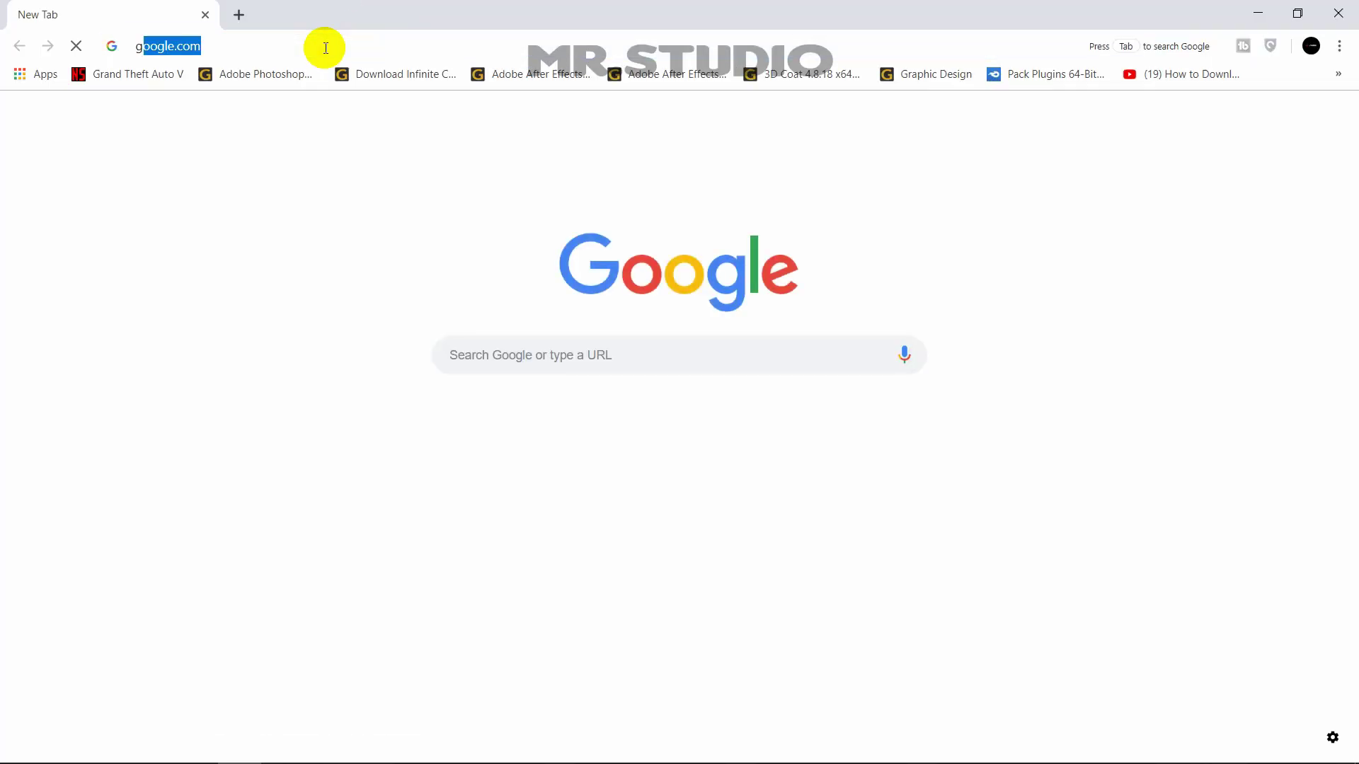
pyautogui.press('Return')
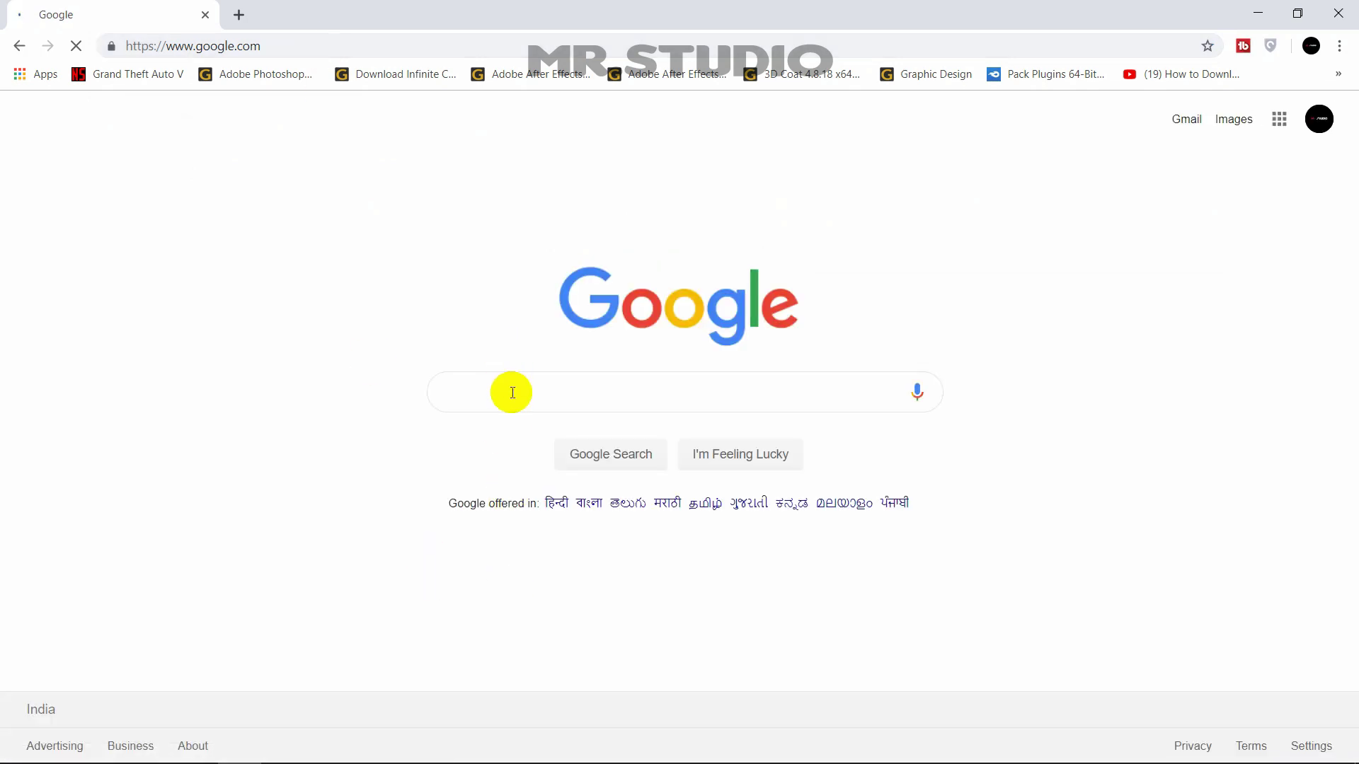
pyautogui.click(513, 393)
pyautogui.write('a')
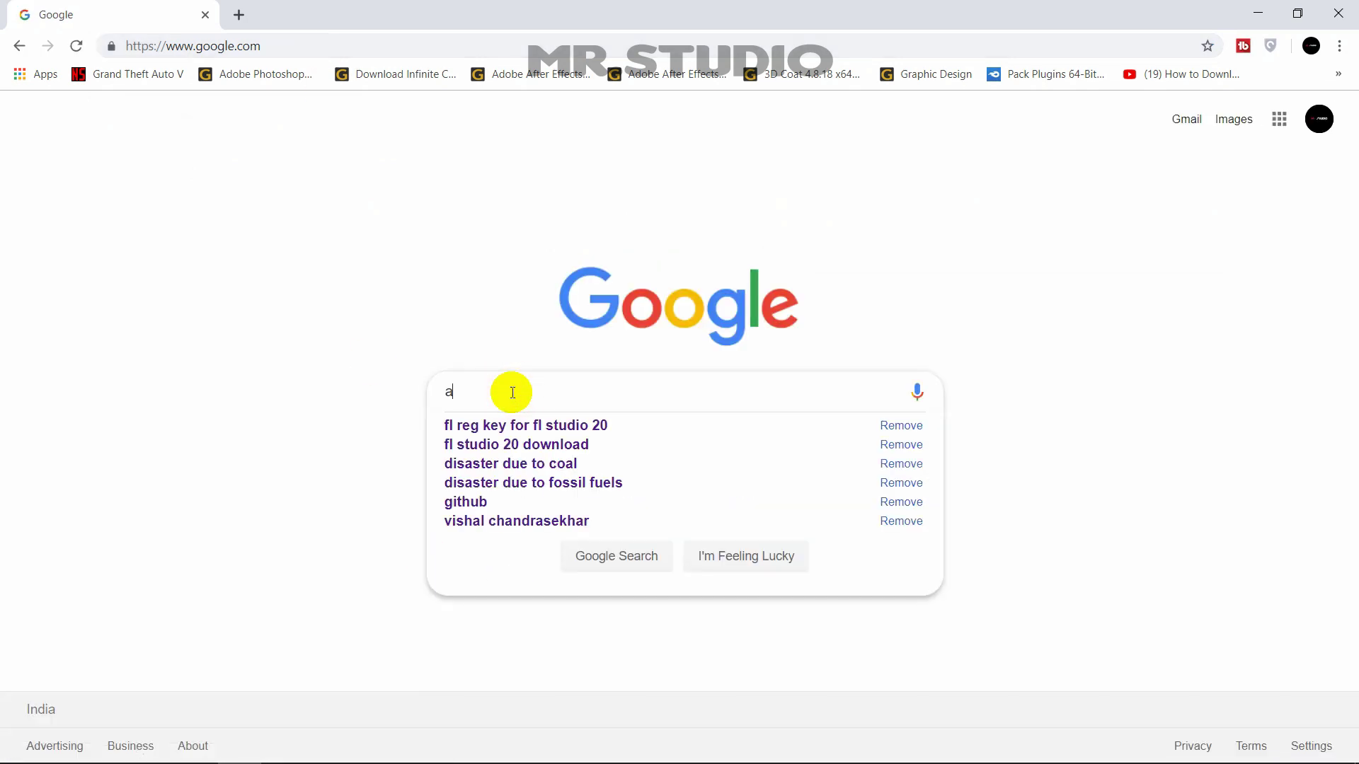
pyautogui.write('venge')
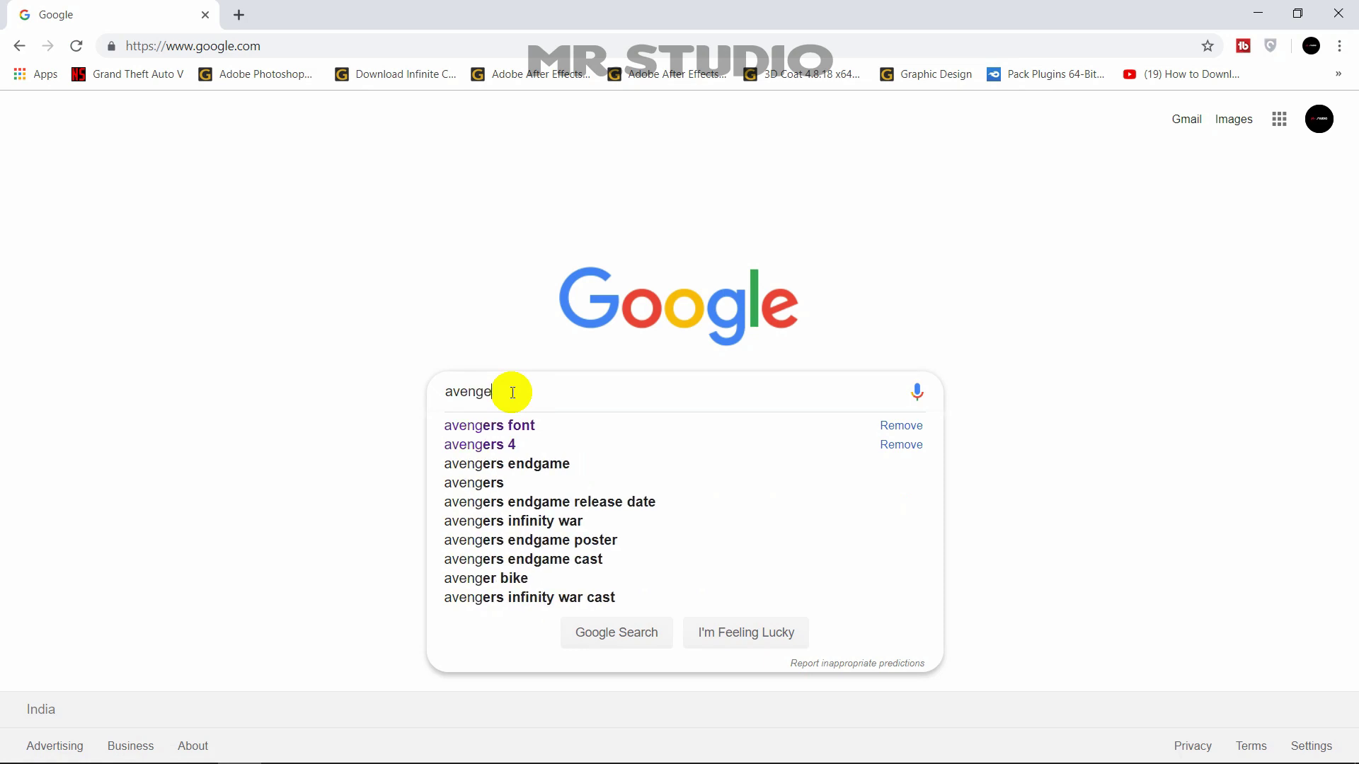
pyautogui.write('rs font')
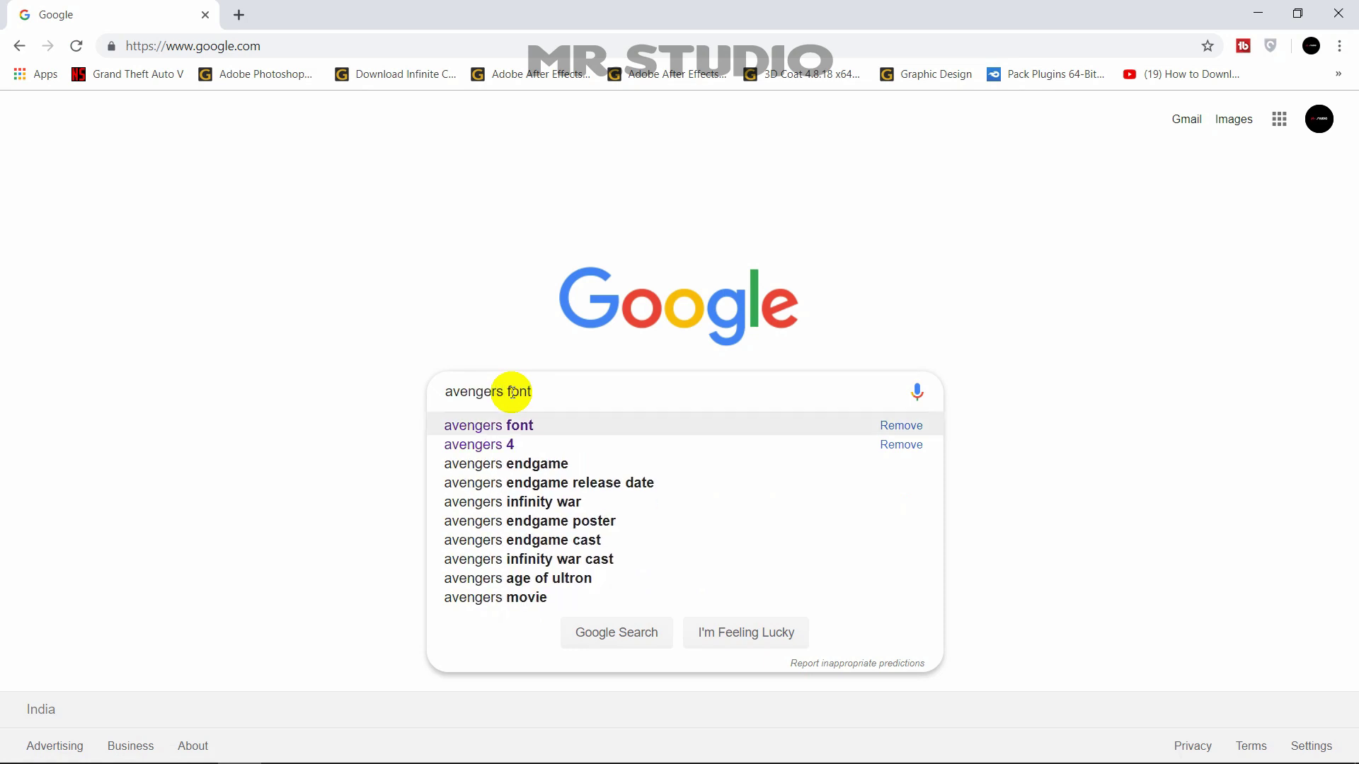
pyautogui.press('Return')
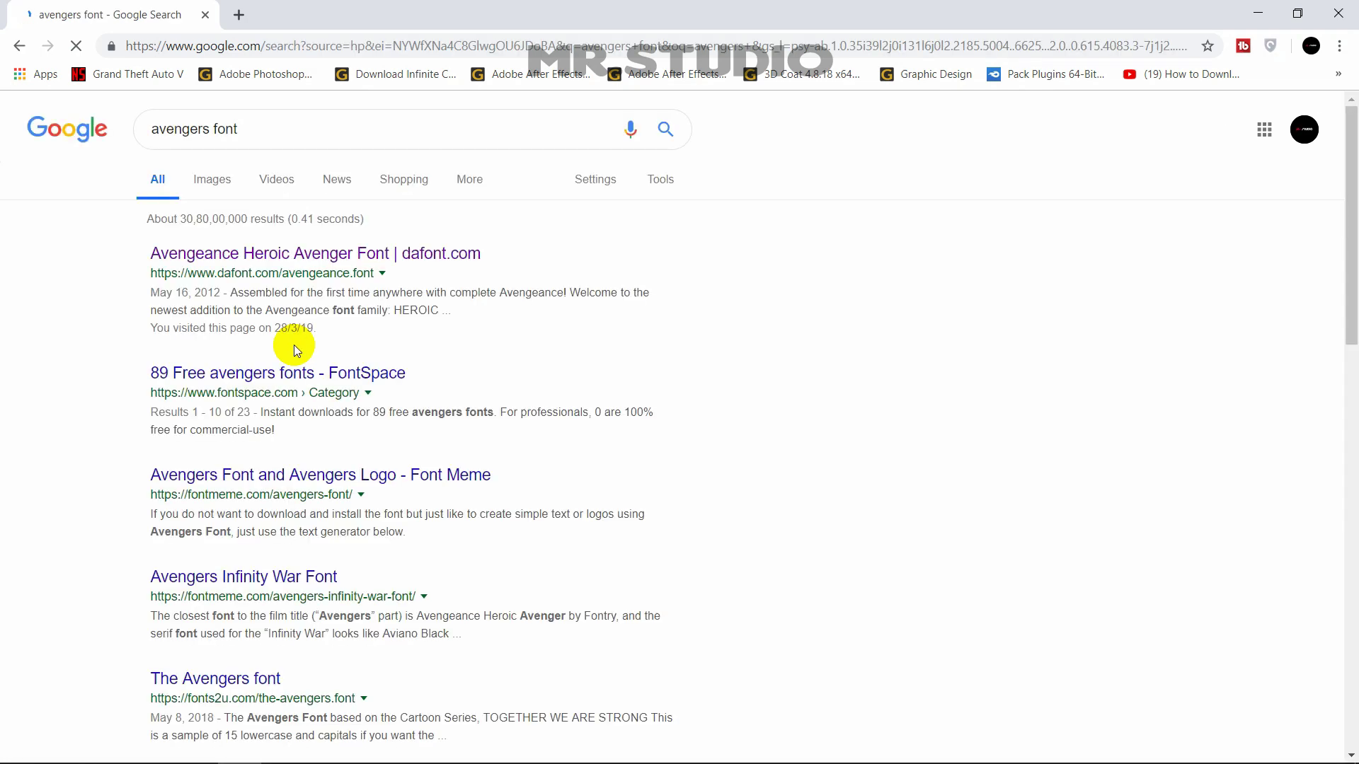
# Open the Avengeance Heroic Avenger font page on dafont.com, look over the font samples, and close the browser
pyautogui.click(356, 256)
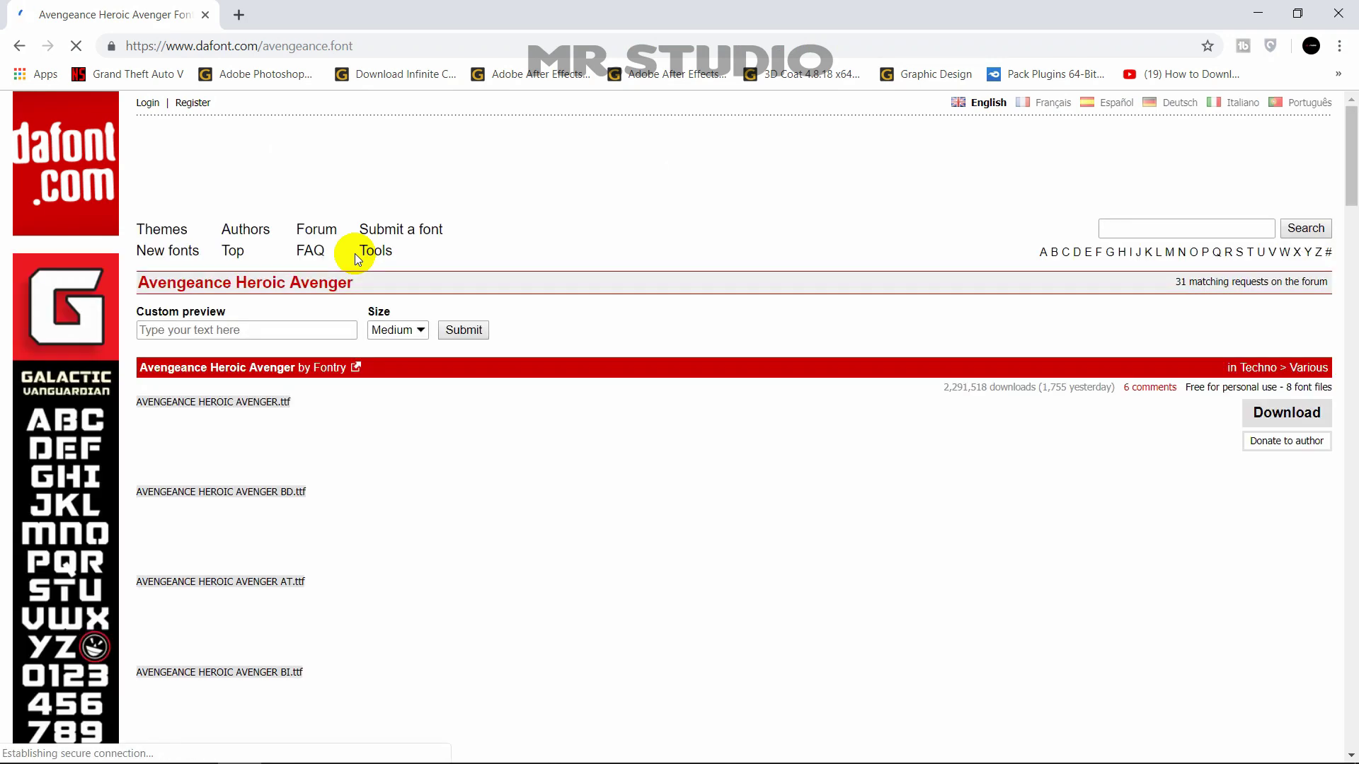
pyautogui.moveTo(1347, 131)
pyautogui.mouseDown()
pyautogui.moveTo(1352, 227)
pyautogui.moveTo(1350, 127)
pyautogui.mouseUp()
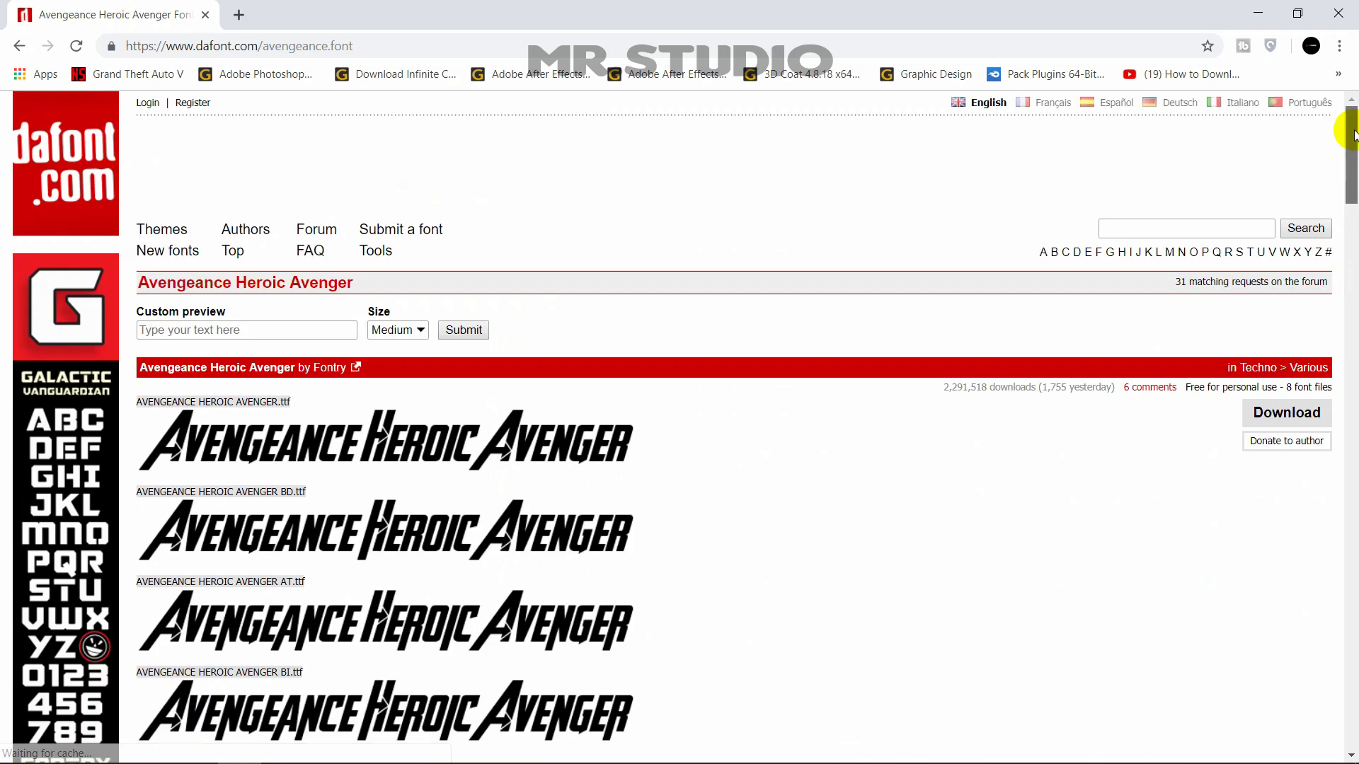
pyautogui.click(1338, 13)
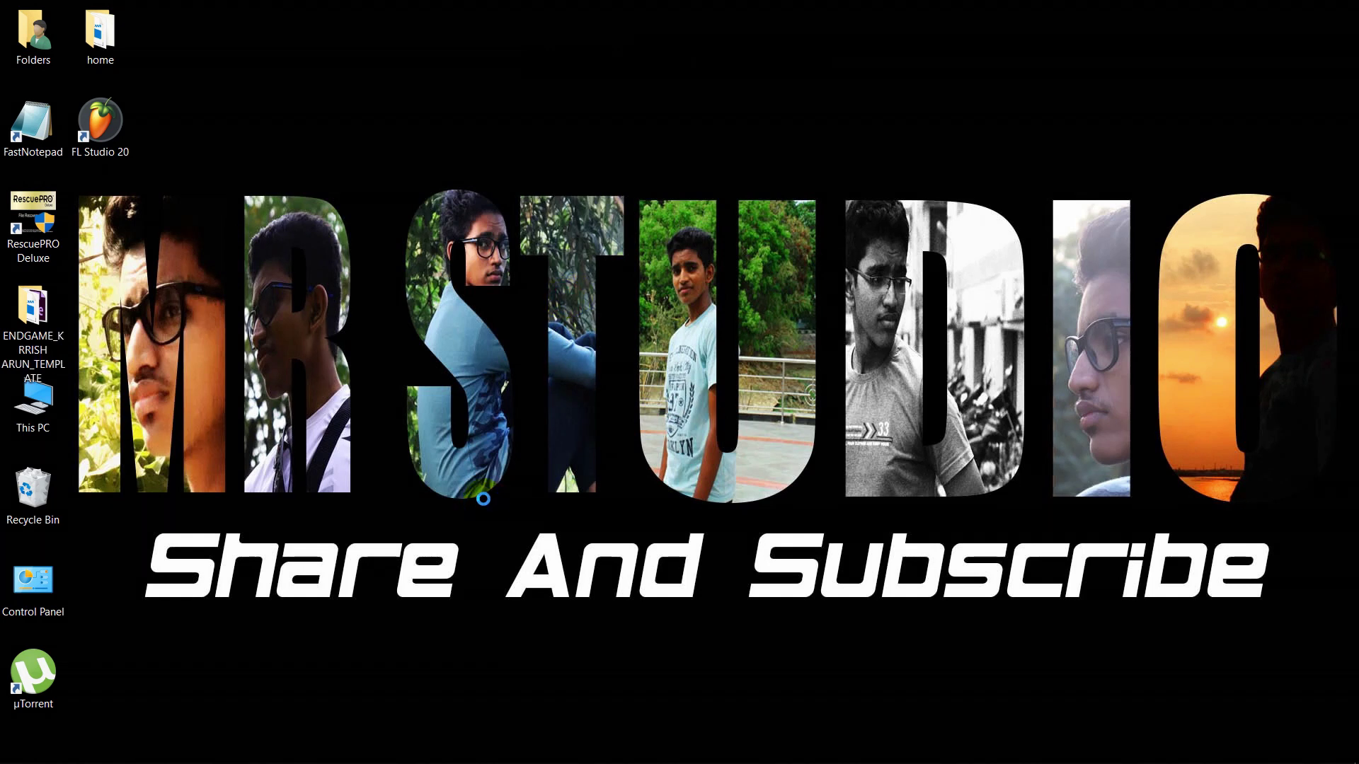
pyautogui.rightClick(483, 499)
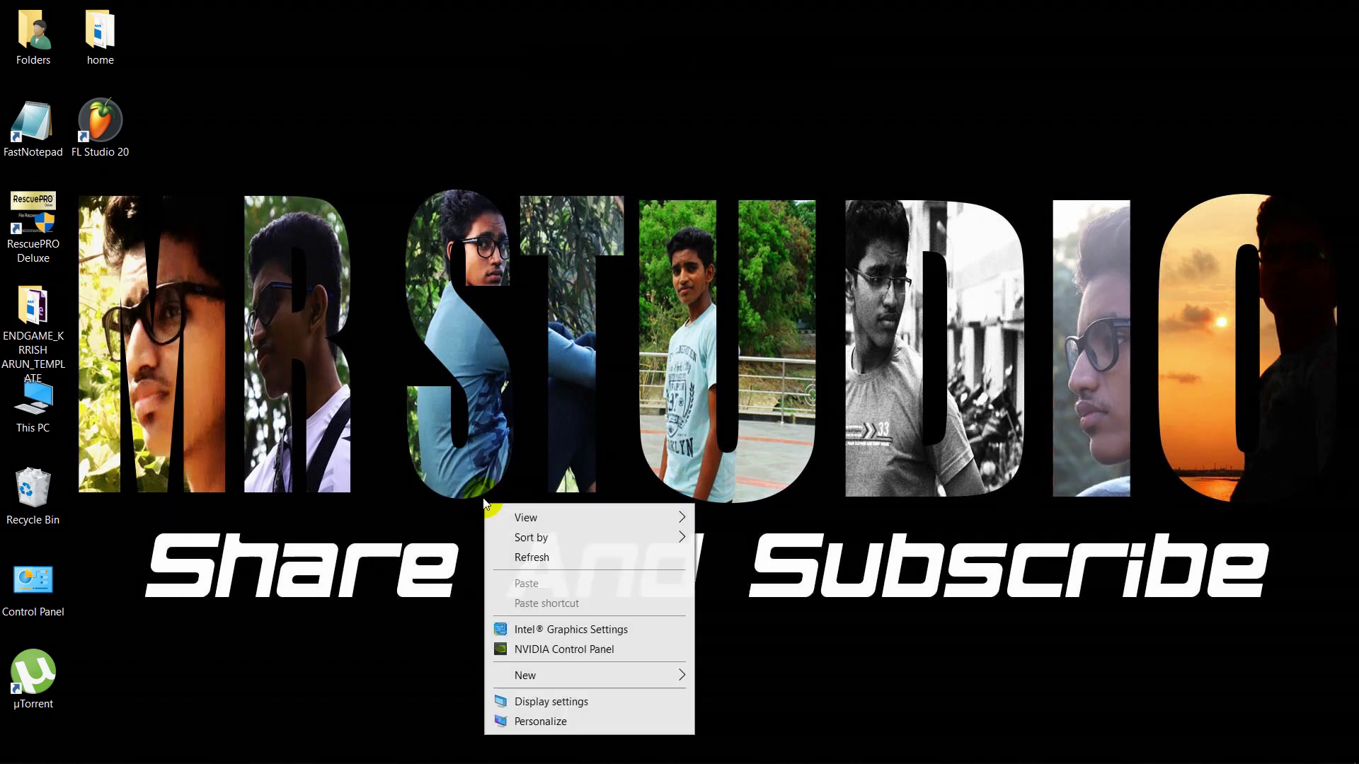
pyautogui.click(507, 554)
pyautogui.click(424, 461)
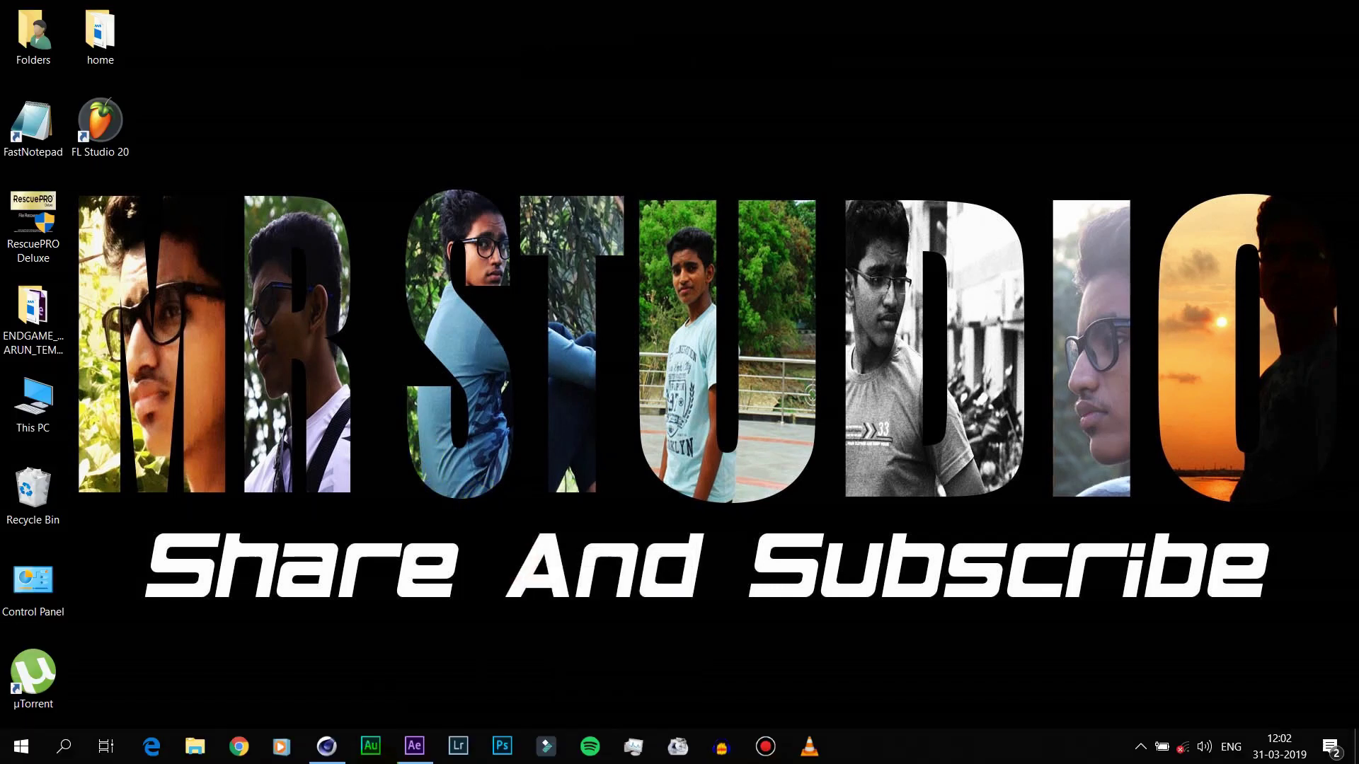
# Switch to Cinema 4D, open the project AVENGERS TITLE ARUN 2 from the AVENGERS TITLE folder, and preview its animation
pyautogui.click(327, 746)
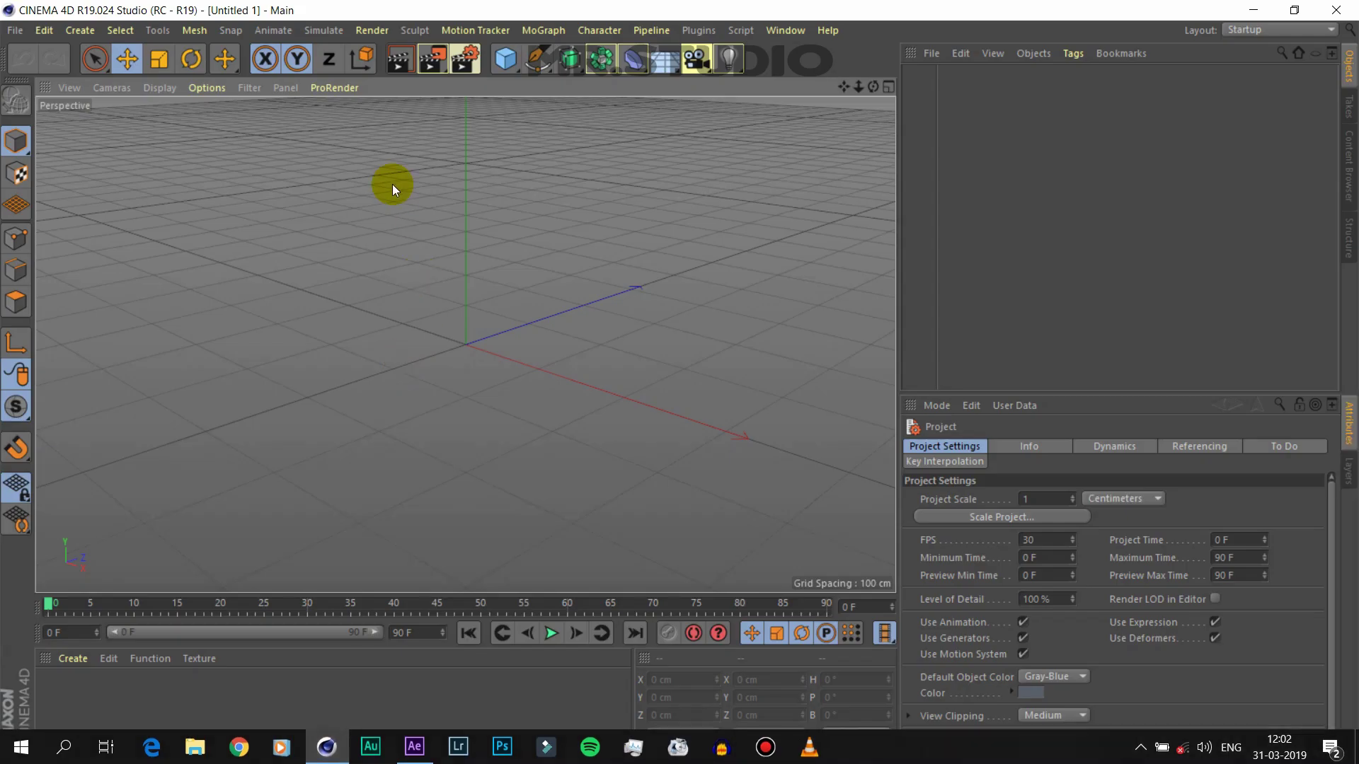
pyautogui.click(15, 30)
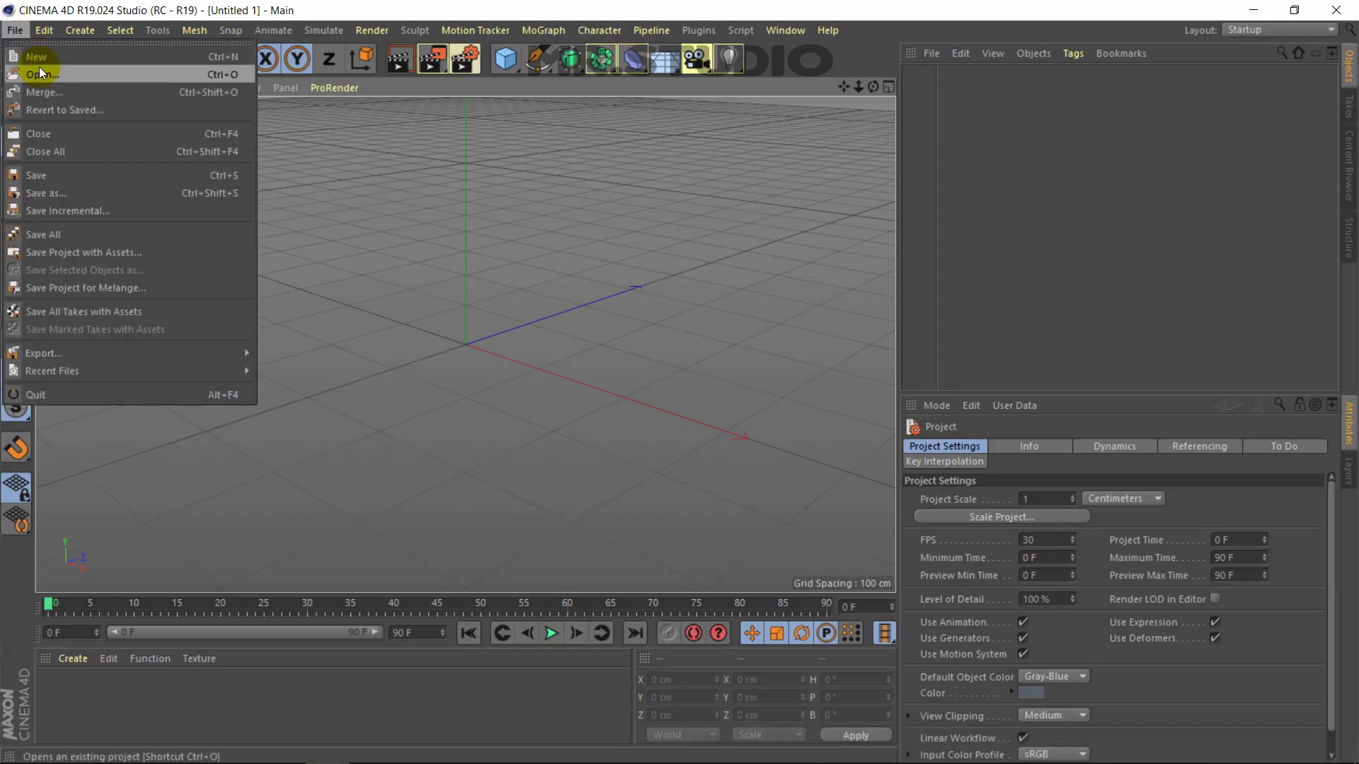
pyautogui.click(39, 65)
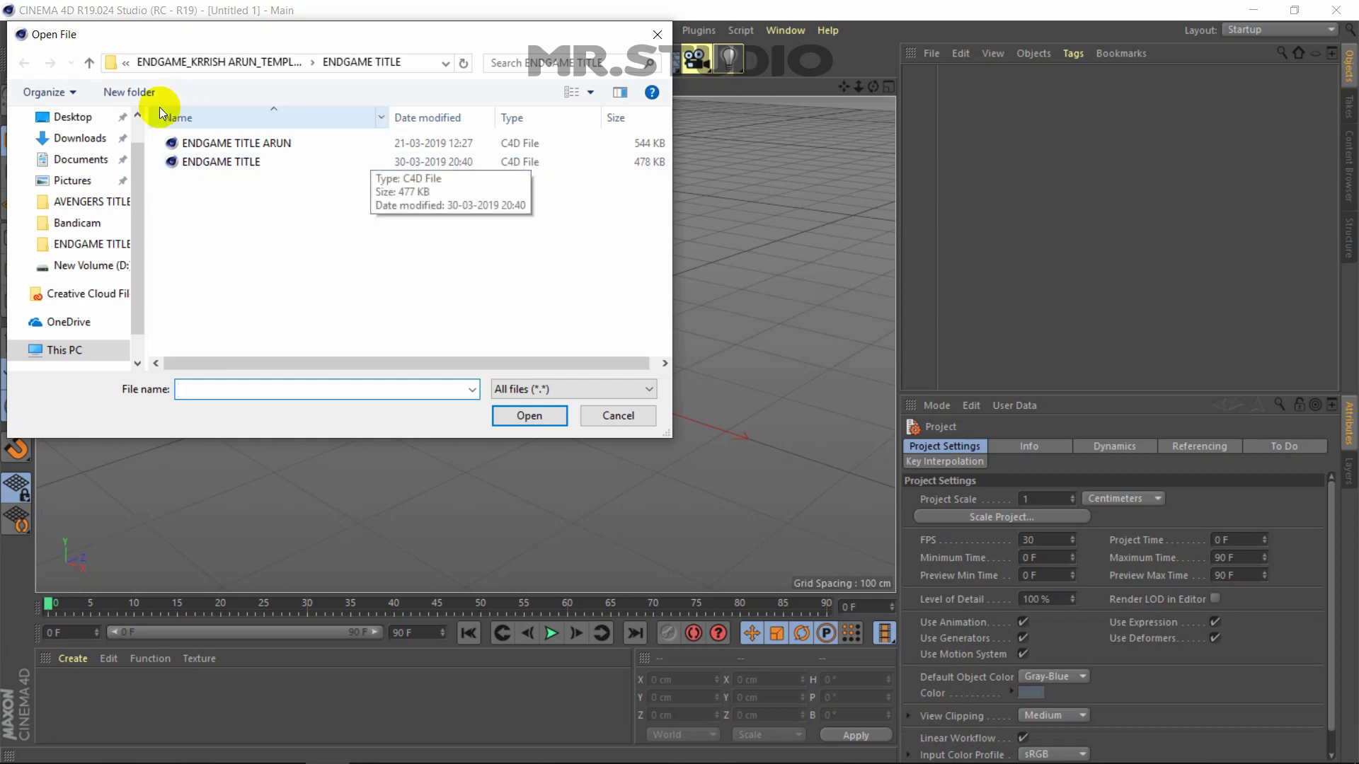
pyautogui.click(98, 68)
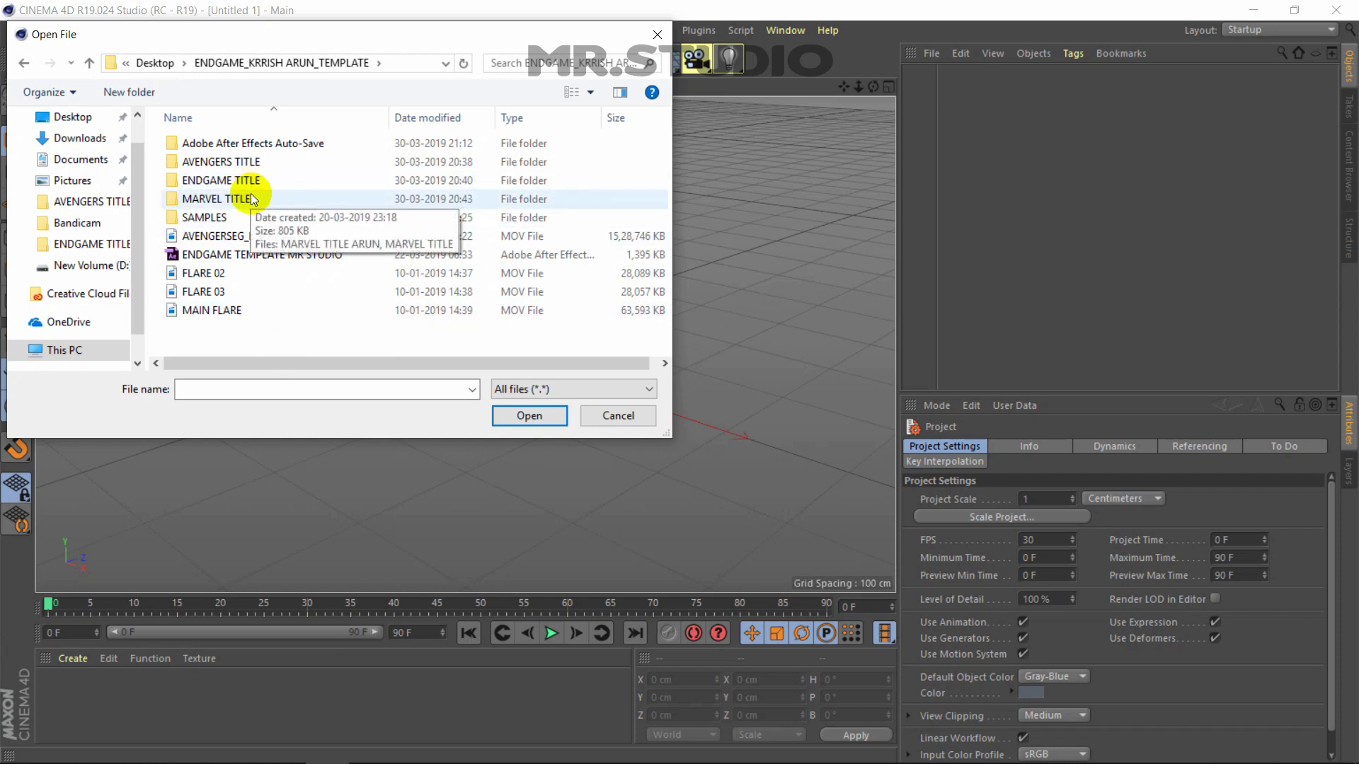
pyautogui.click(257, 164)
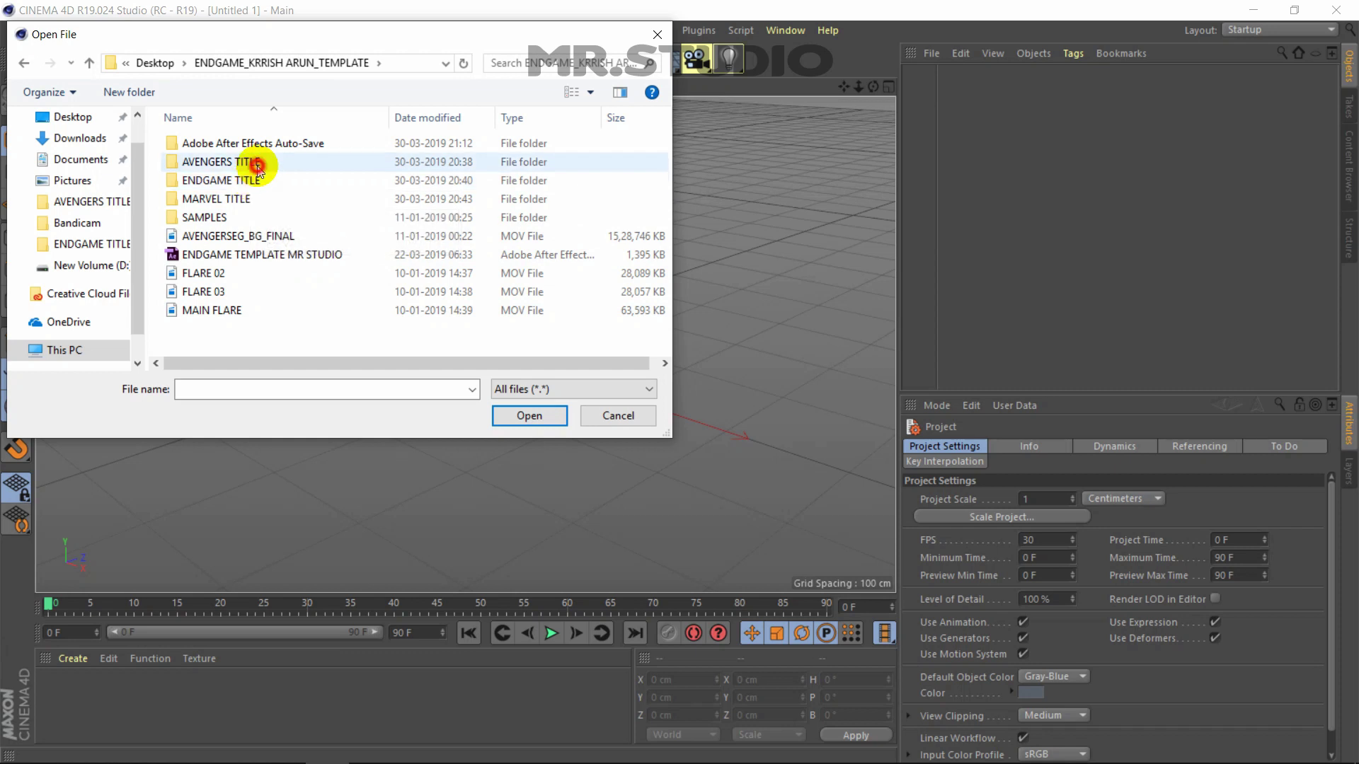
pyautogui.doubleClick(256, 166)
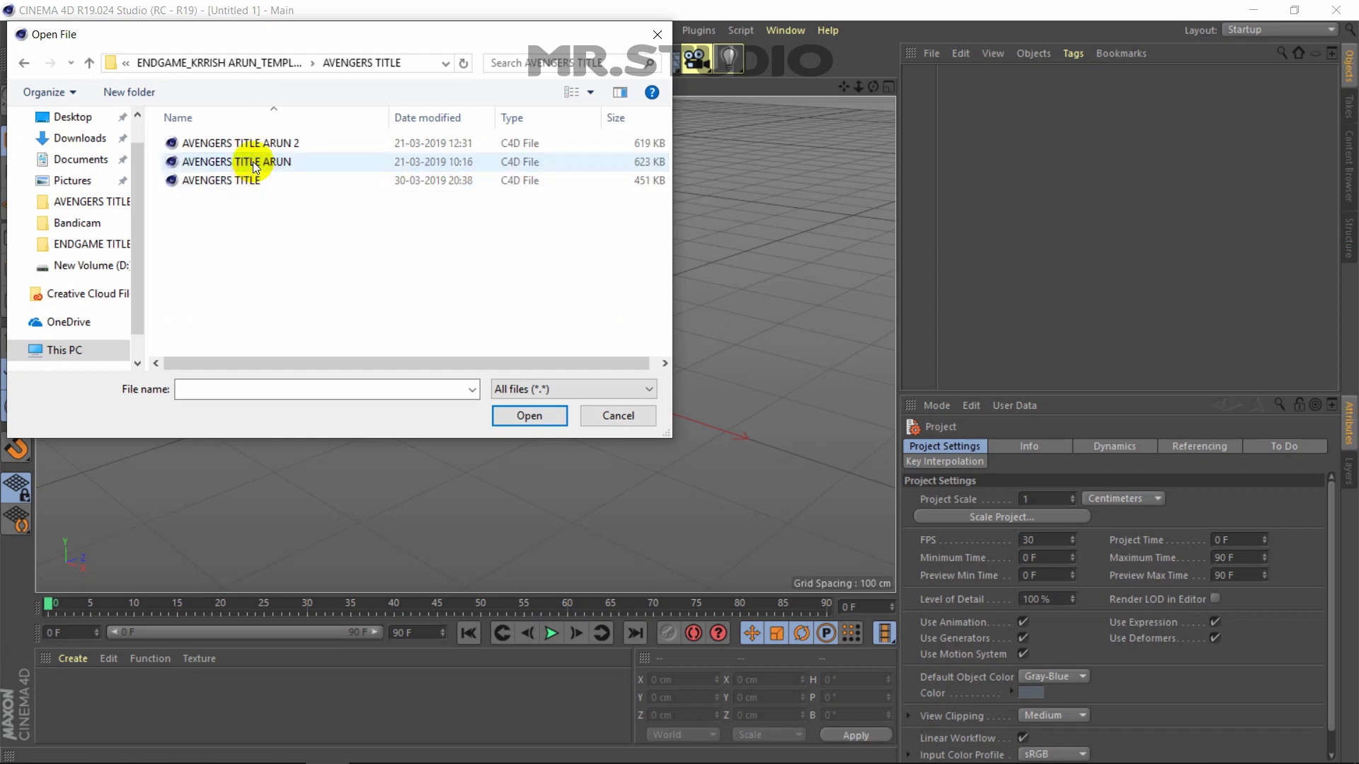
pyautogui.doubleClick(252, 149)
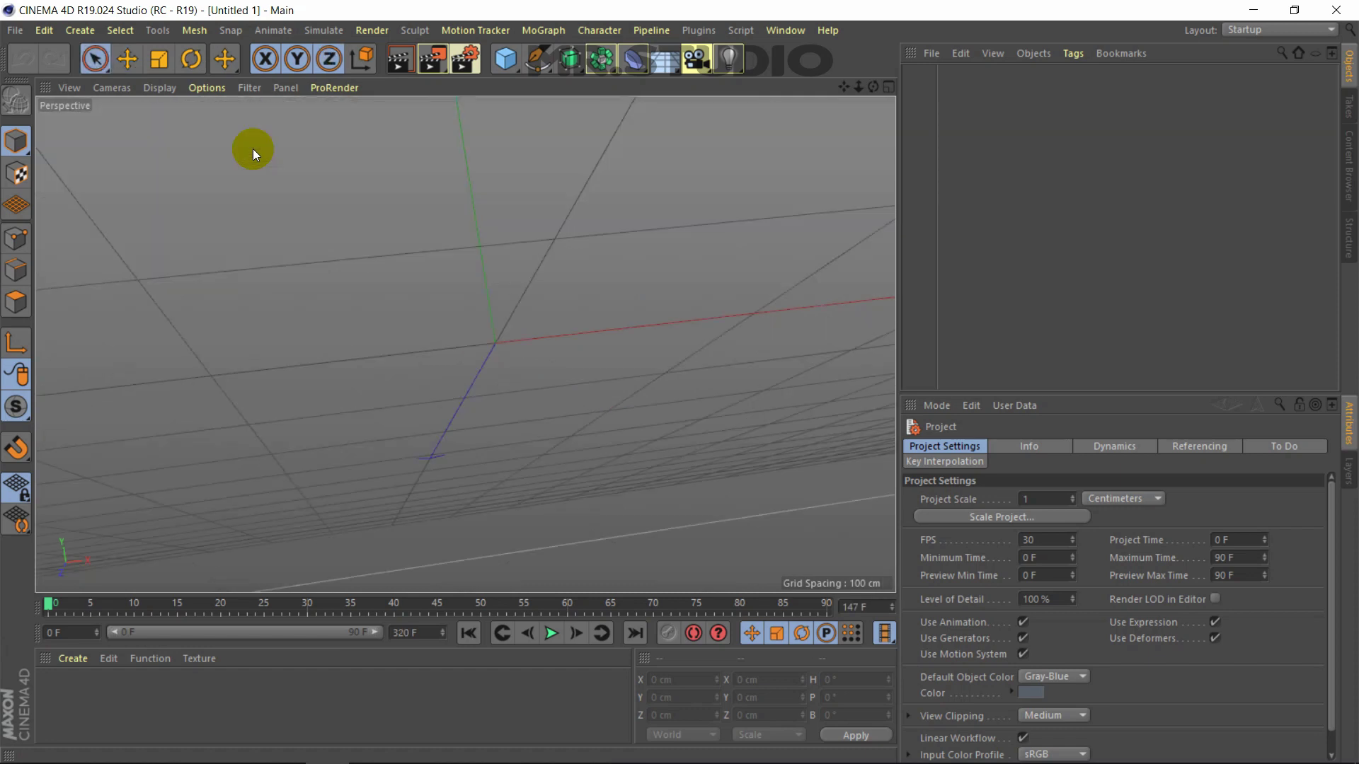
pyautogui.click(552, 633)
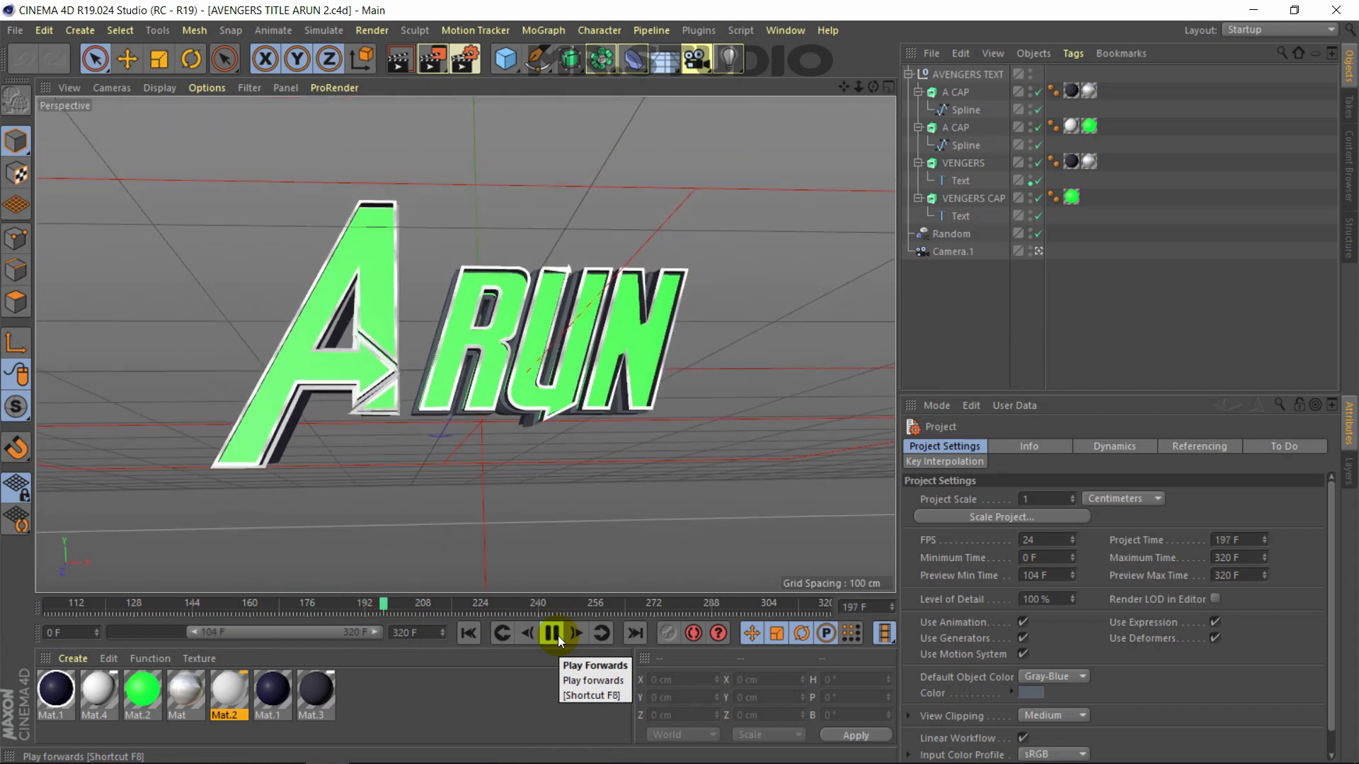
pyautogui.click(553, 633)
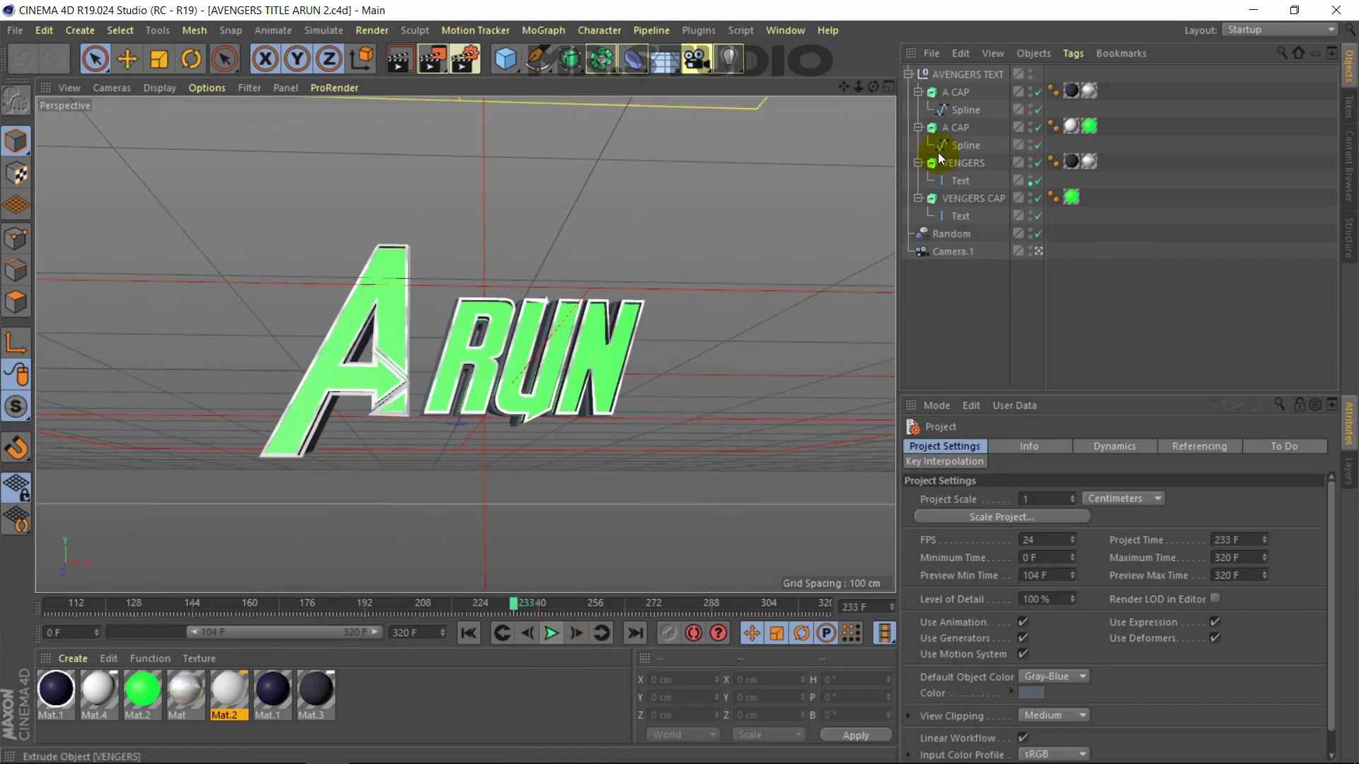
# Change the wording of the text object under VENGERS to "VENGERS"
pyautogui.click(959, 180)
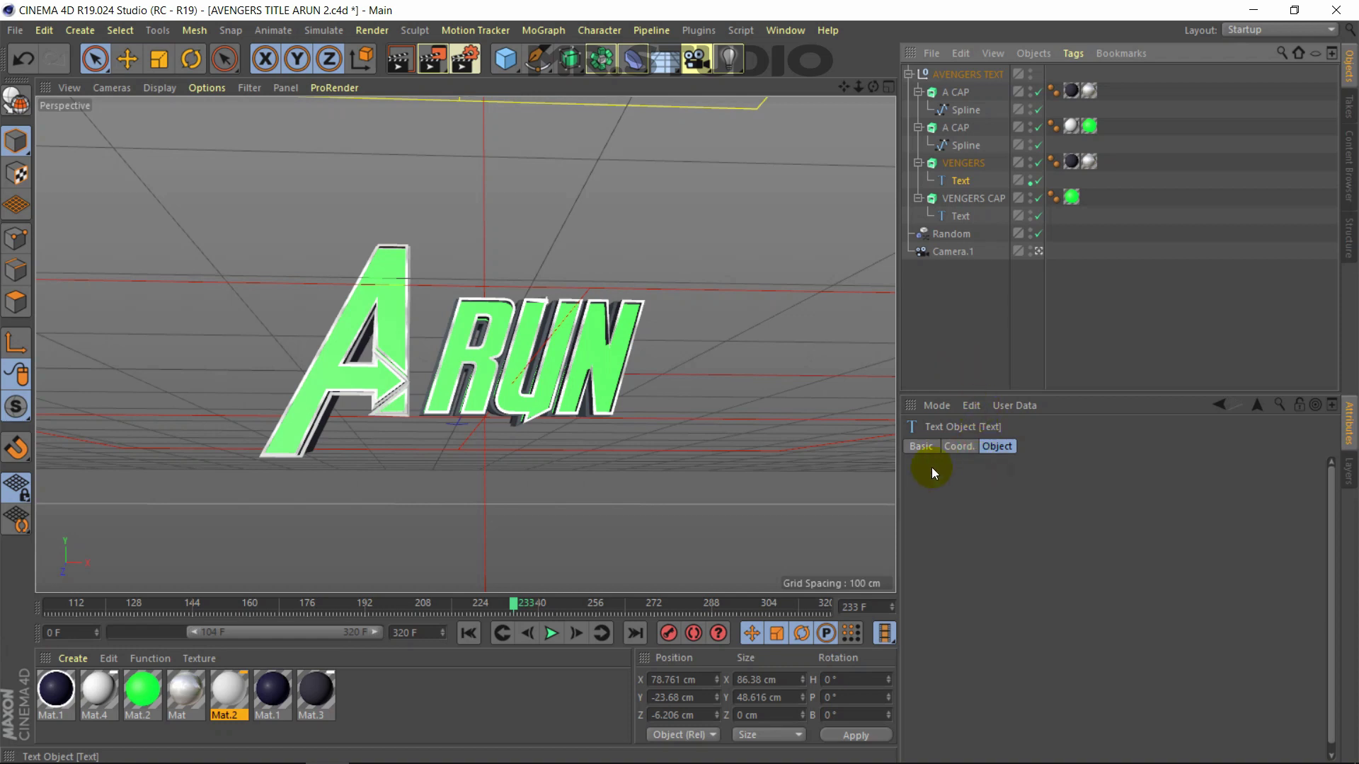
pyautogui.click(962, 309)
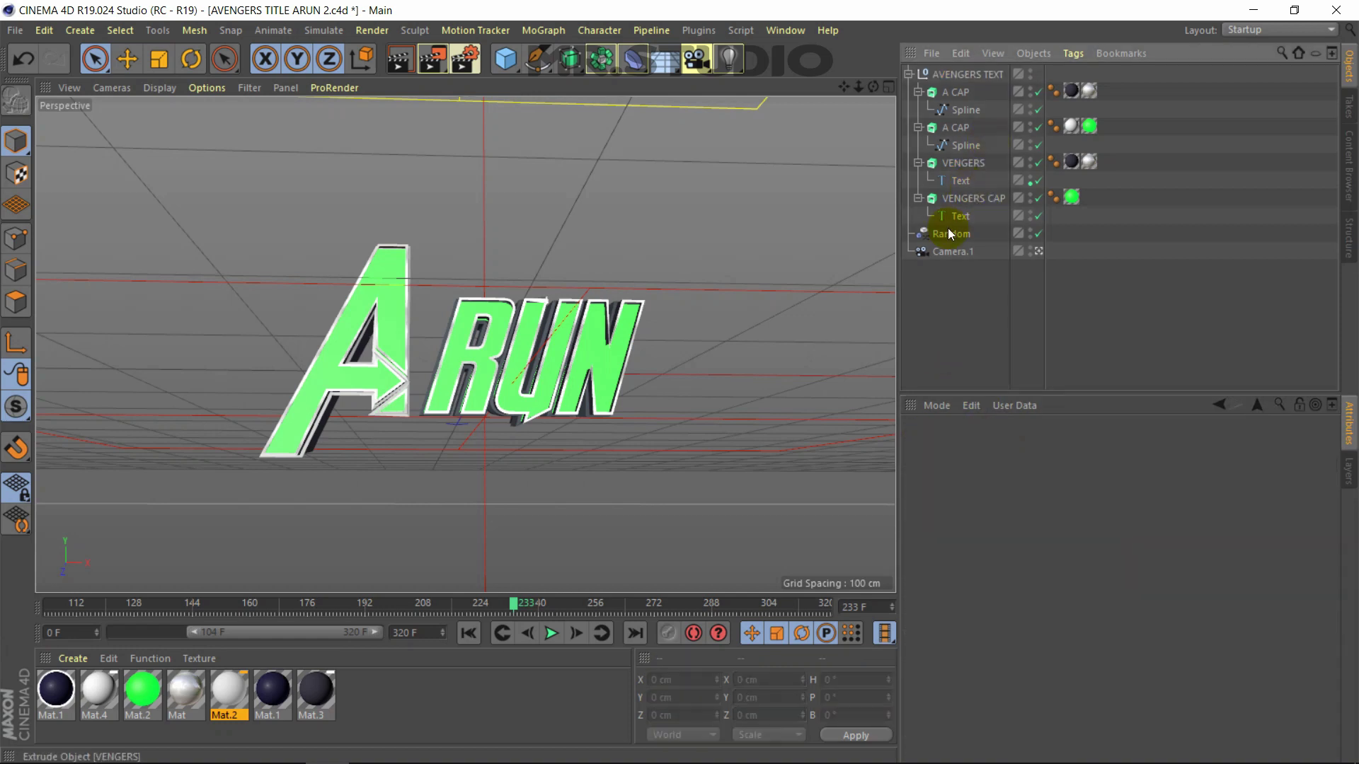
pyautogui.click(960, 182)
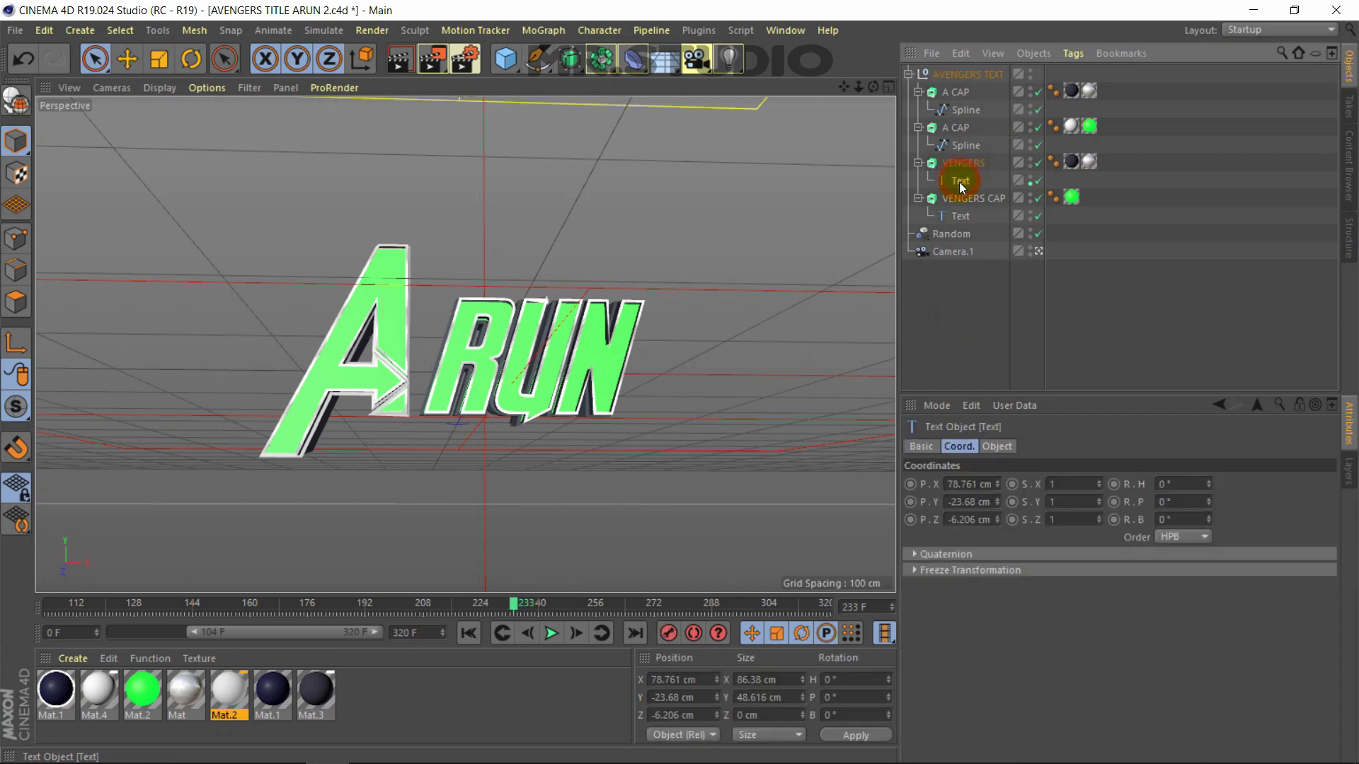
pyautogui.click(998, 446)
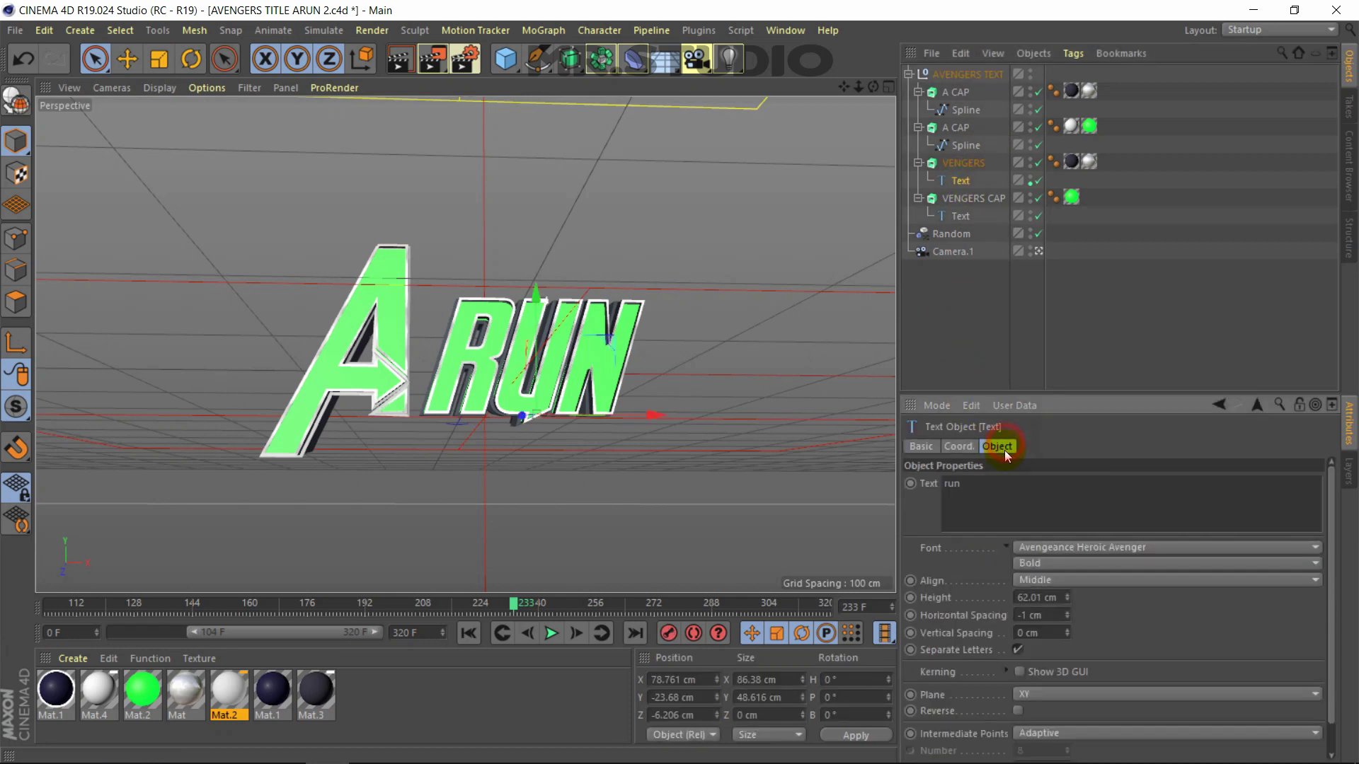
pyautogui.doubleClick(997, 489)
pyautogui.write('VENGERS')
pyautogui.click(1046, 457)
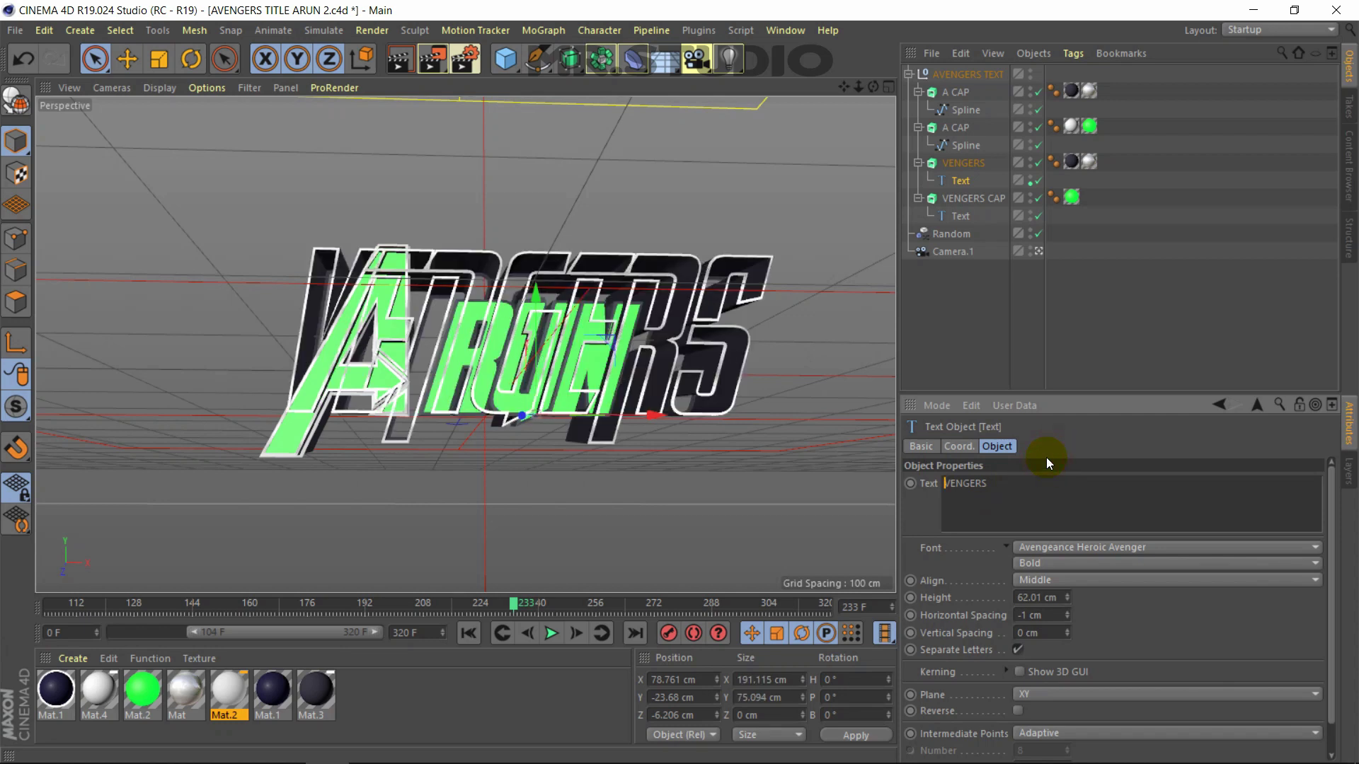
# Change the wording of the text object under VENGERS CAP to "VENGERS" as well
pyautogui.click(971, 213)
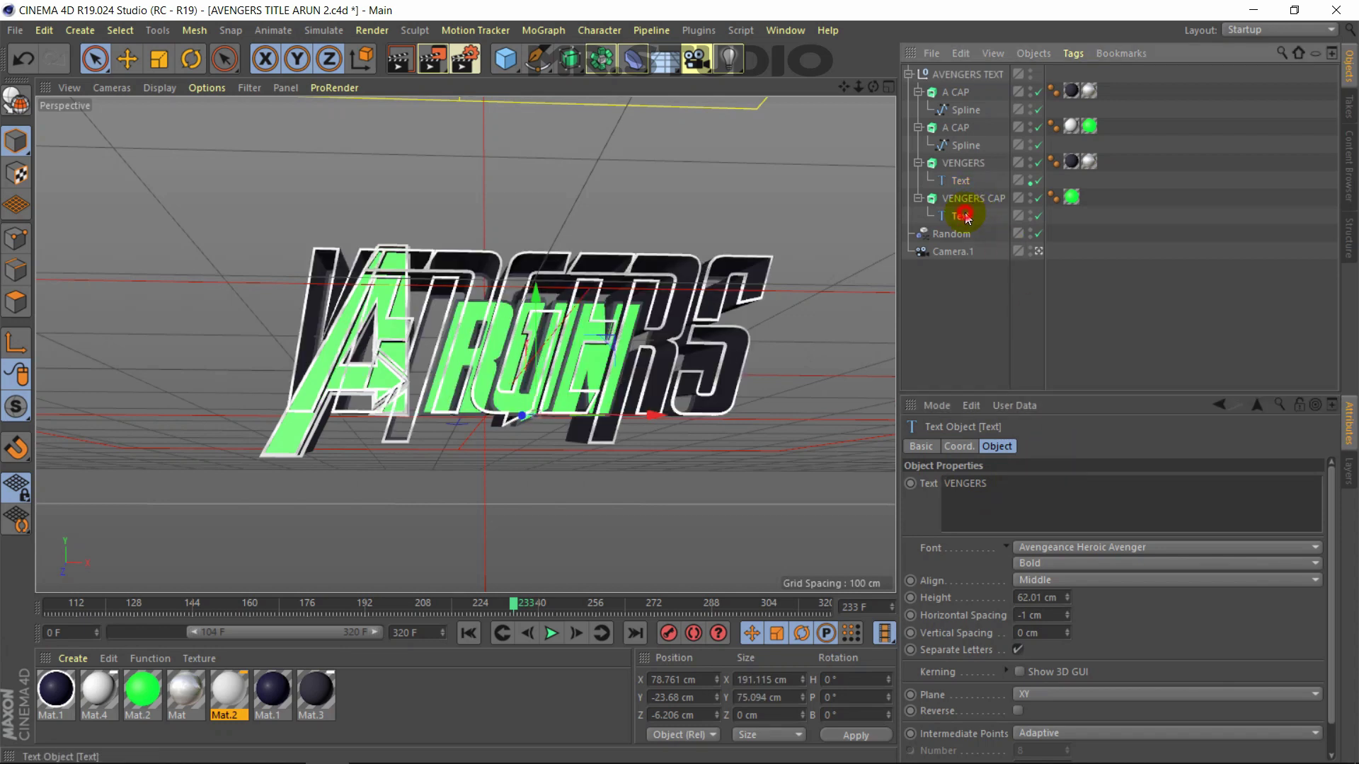
pyautogui.click(1011, 490)
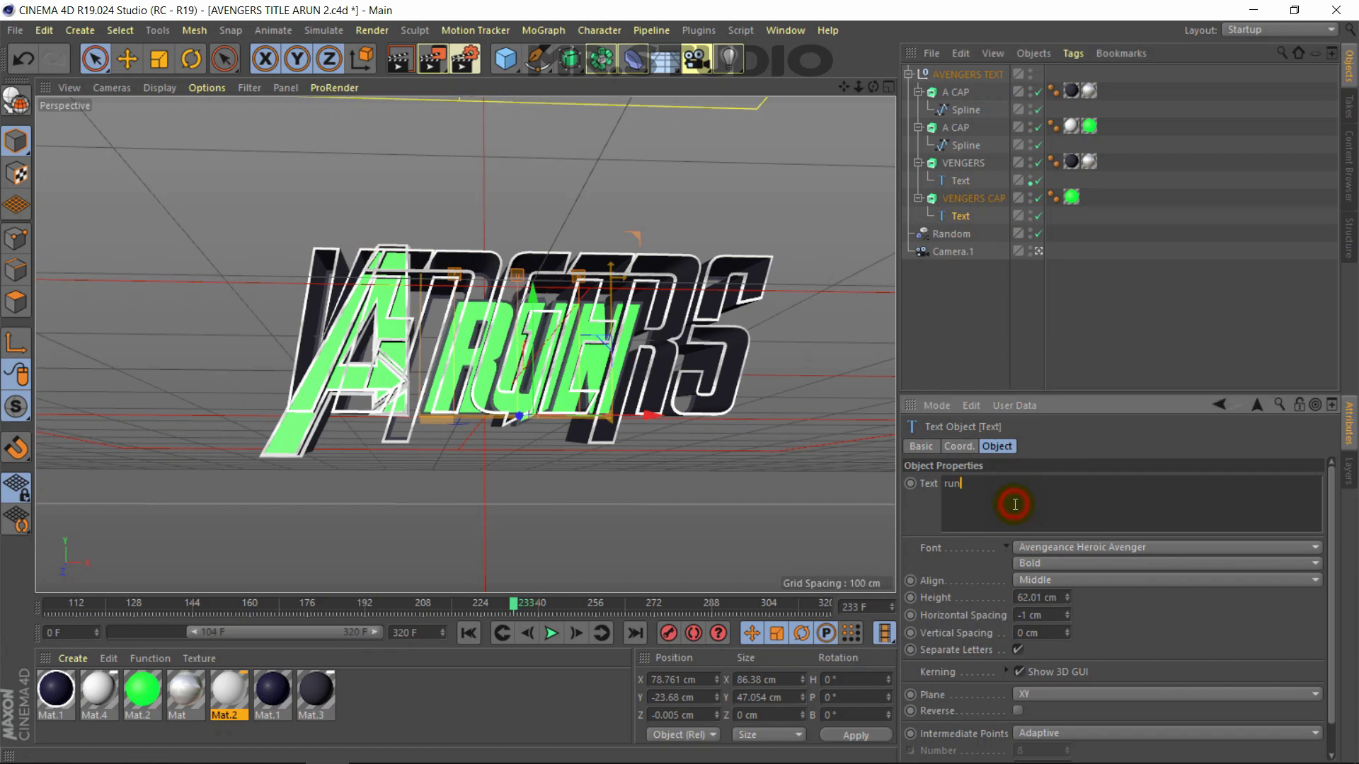
pyautogui.press('BackSpace')
pyautogui.press('BackSpace')
pyautogui.press('BackSpace')
pyautogui.write('VENGER')
pyautogui.click(1049, 459)
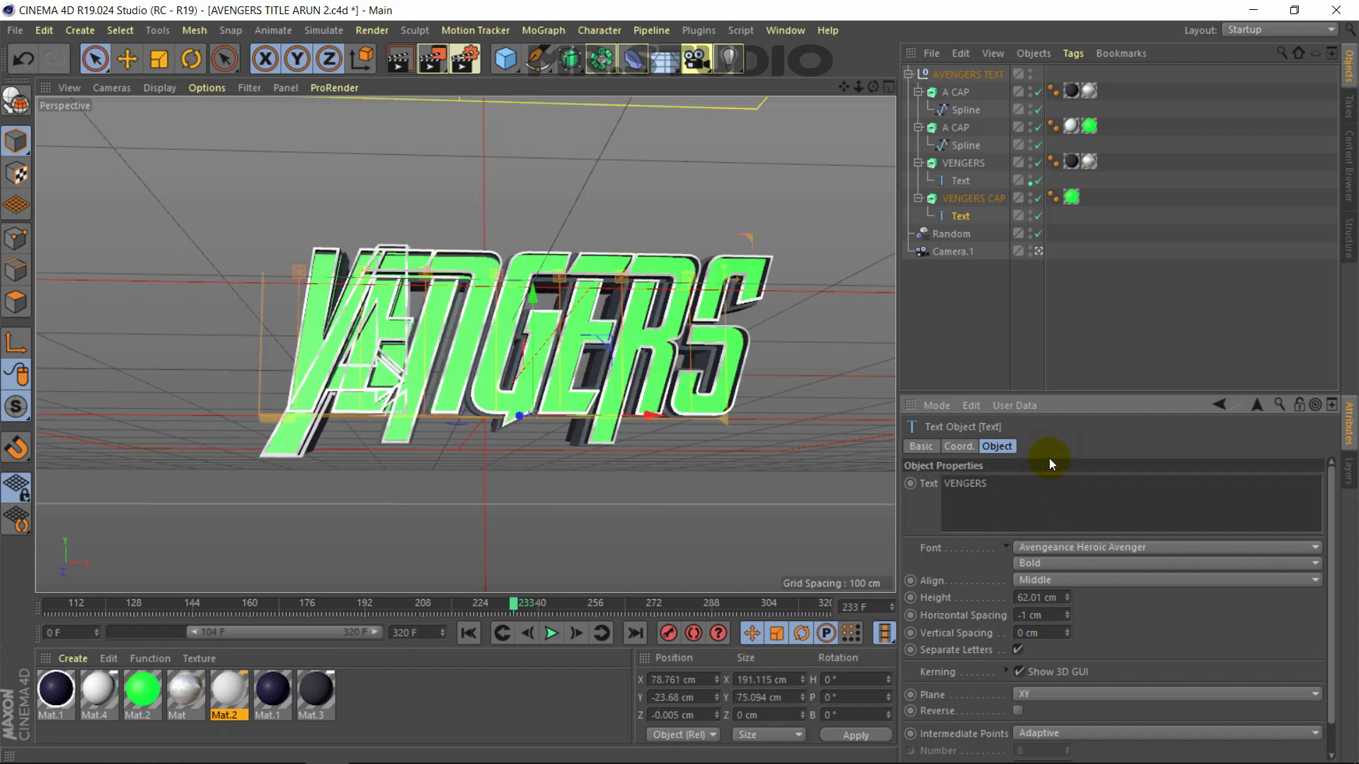
# Move the VENGERS CAP text object along the X axis to about 128 cm, beside the large A
pyautogui.moveTo(586, 419); pyautogui.dragTo(729, 488)
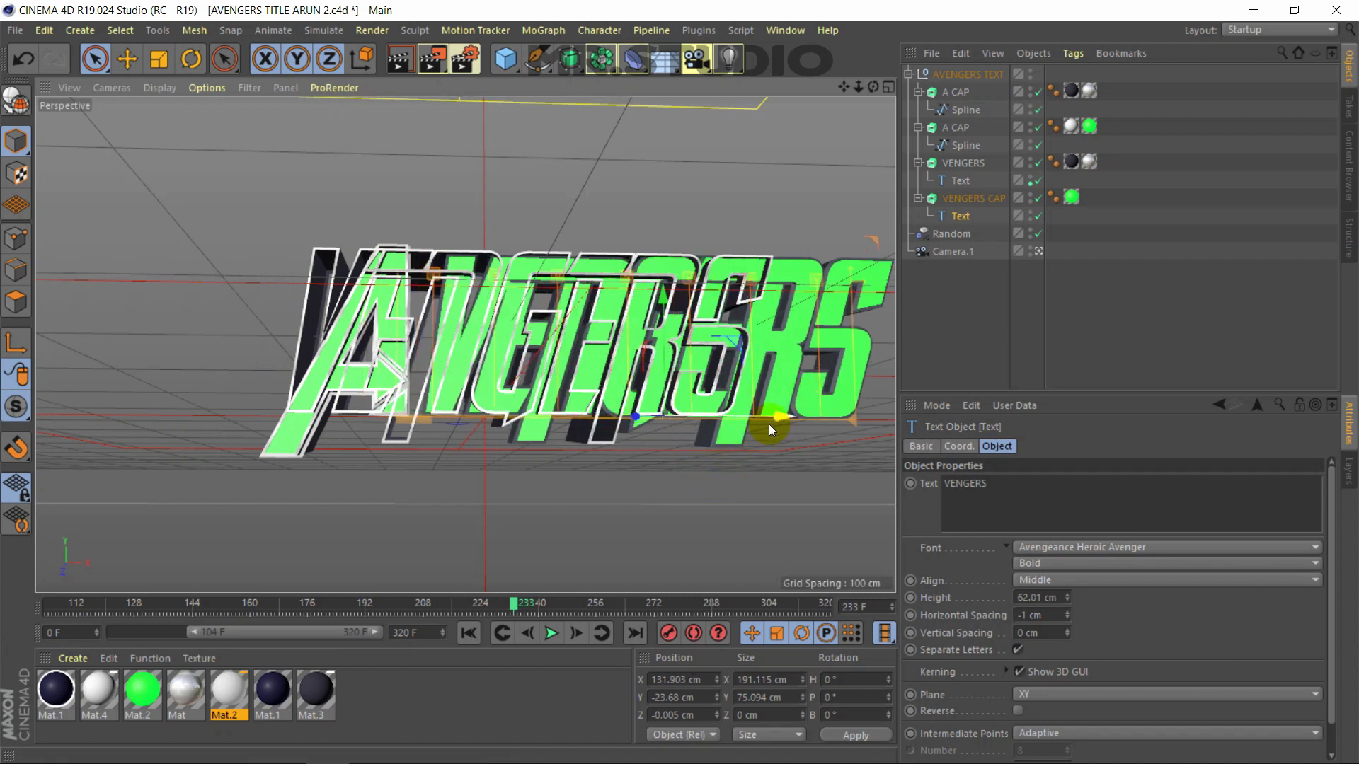
pyautogui.moveTo(769, 414); pyautogui.dragTo(759, 451)
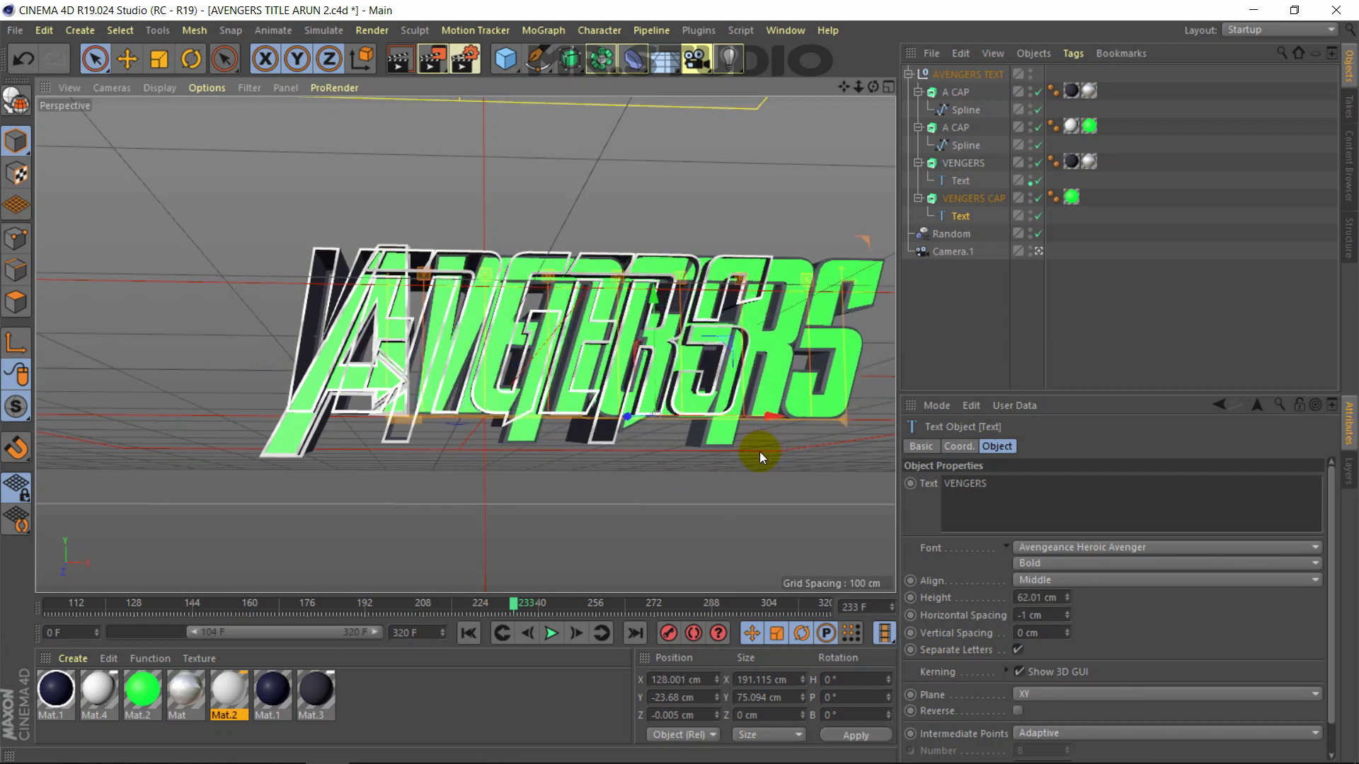
# Move the text object under VENGERS along the X axis to about 127 cm, lining it up with the green cap letters
pyautogui.click(963, 181)
pyautogui.click(615, 419)
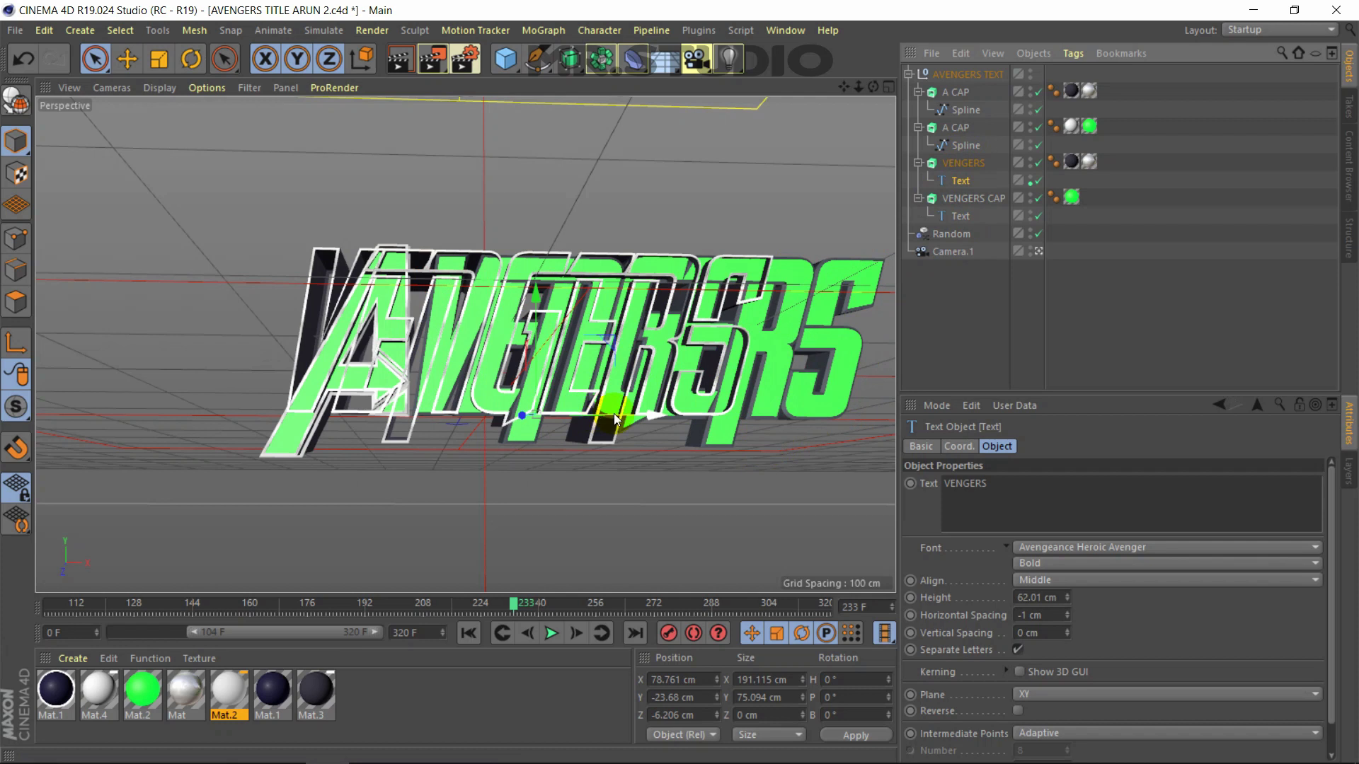
pyautogui.moveTo(615, 418); pyautogui.dragTo(736, 444)
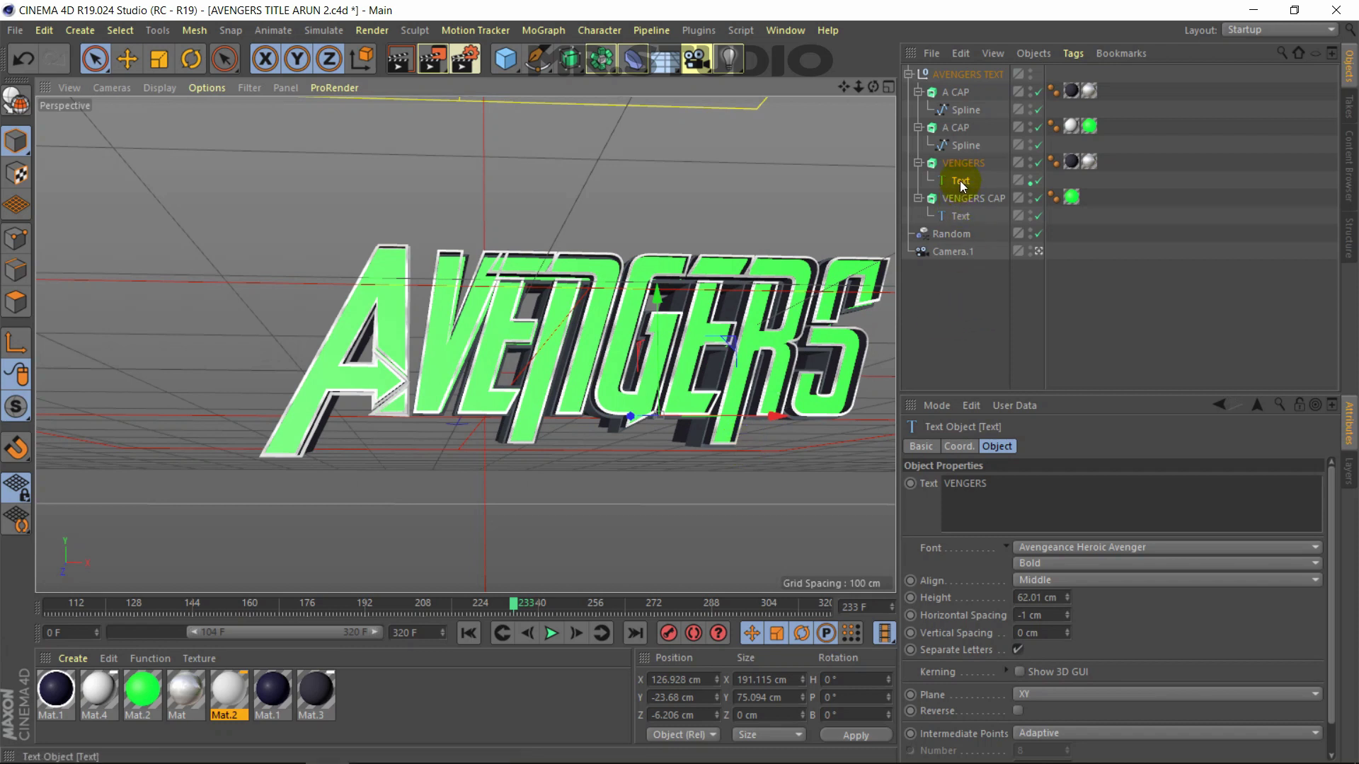
# Change the wording of the text object under VENGERS to lowercase "vengers"
pyautogui.click(996, 482)
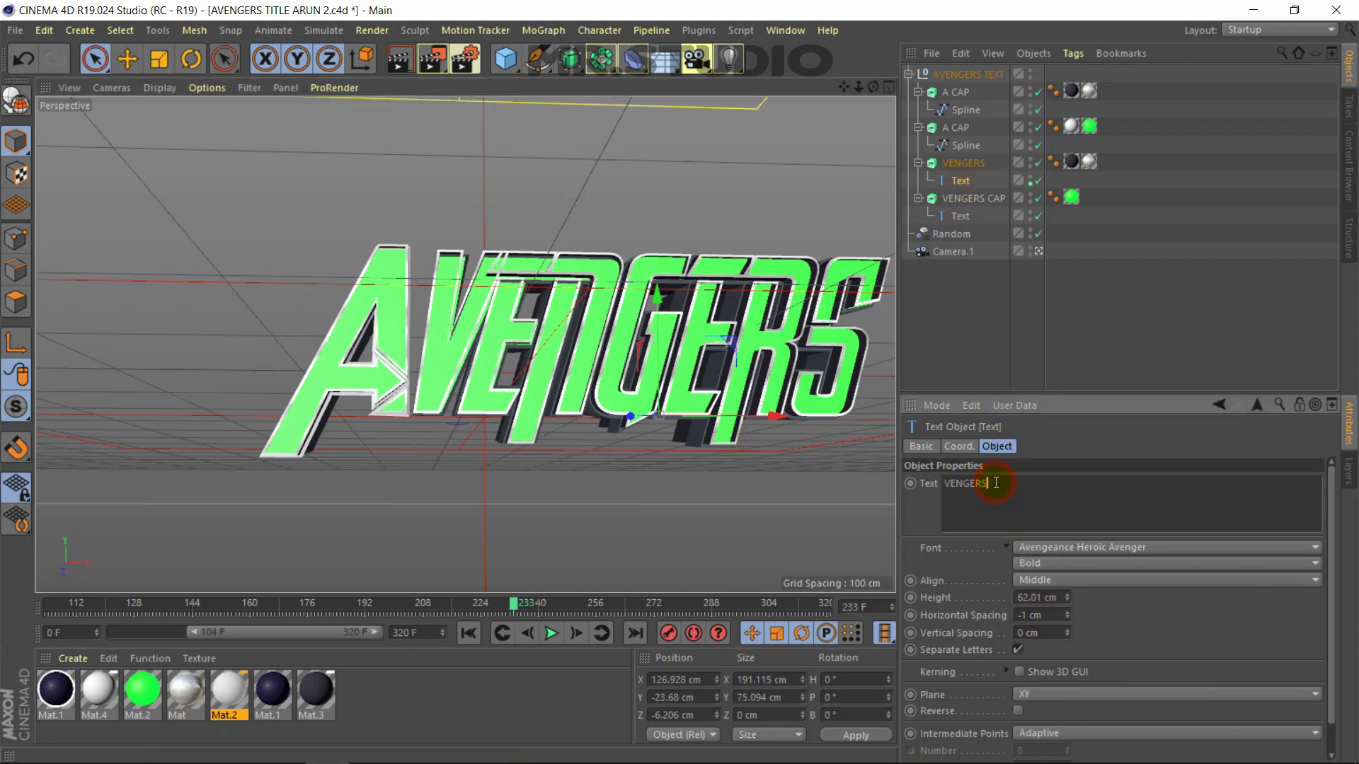
pyautogui.press('BackSpace')
pyautogui.press('BackSpace')
pyautogui.press('BackSpace')
pyautogui.press('BackSpace')
pyautogui.press('BackSpace')
pyautogui.press('BackSpace')
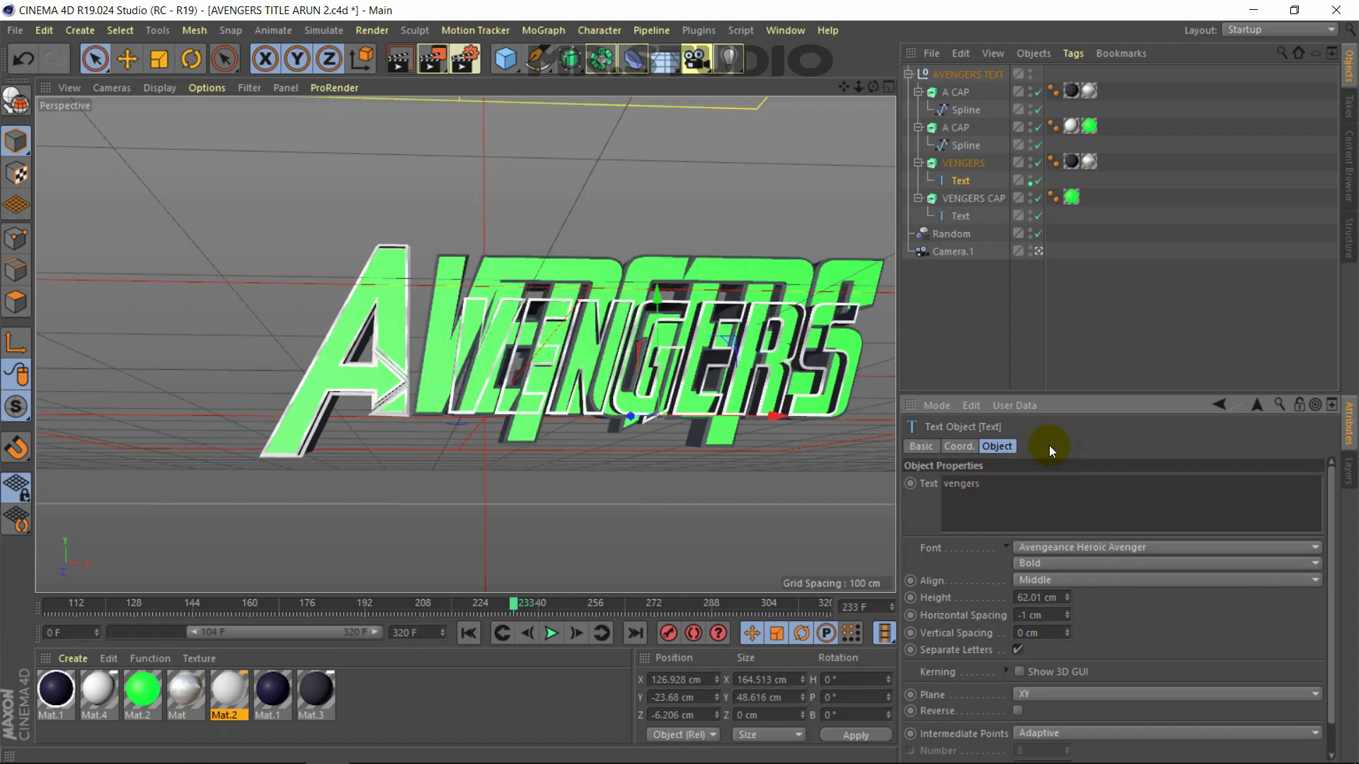
# Change the wording of the text object under VENGERS CAP to lowercase "vengers" as well
pyautogui.click(954, 216)
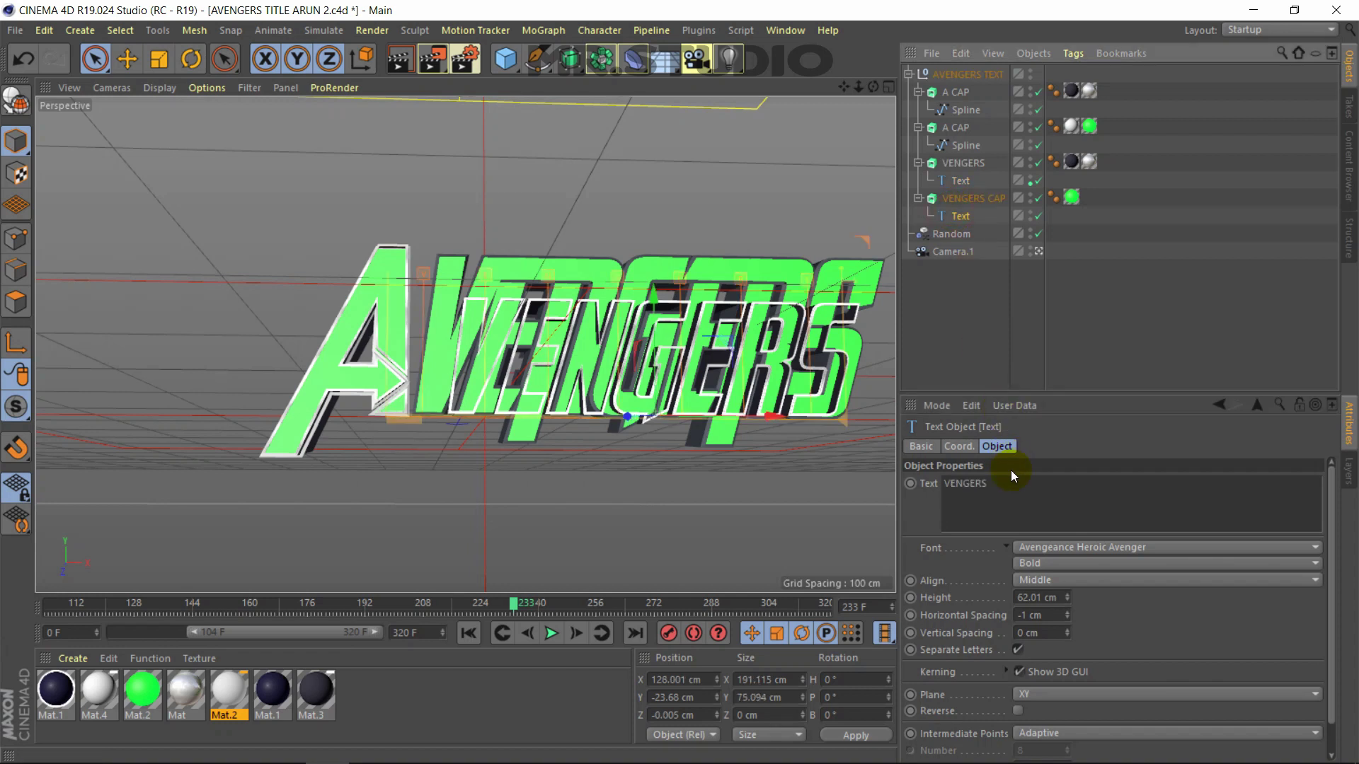
pyautogui.click(989, 487)
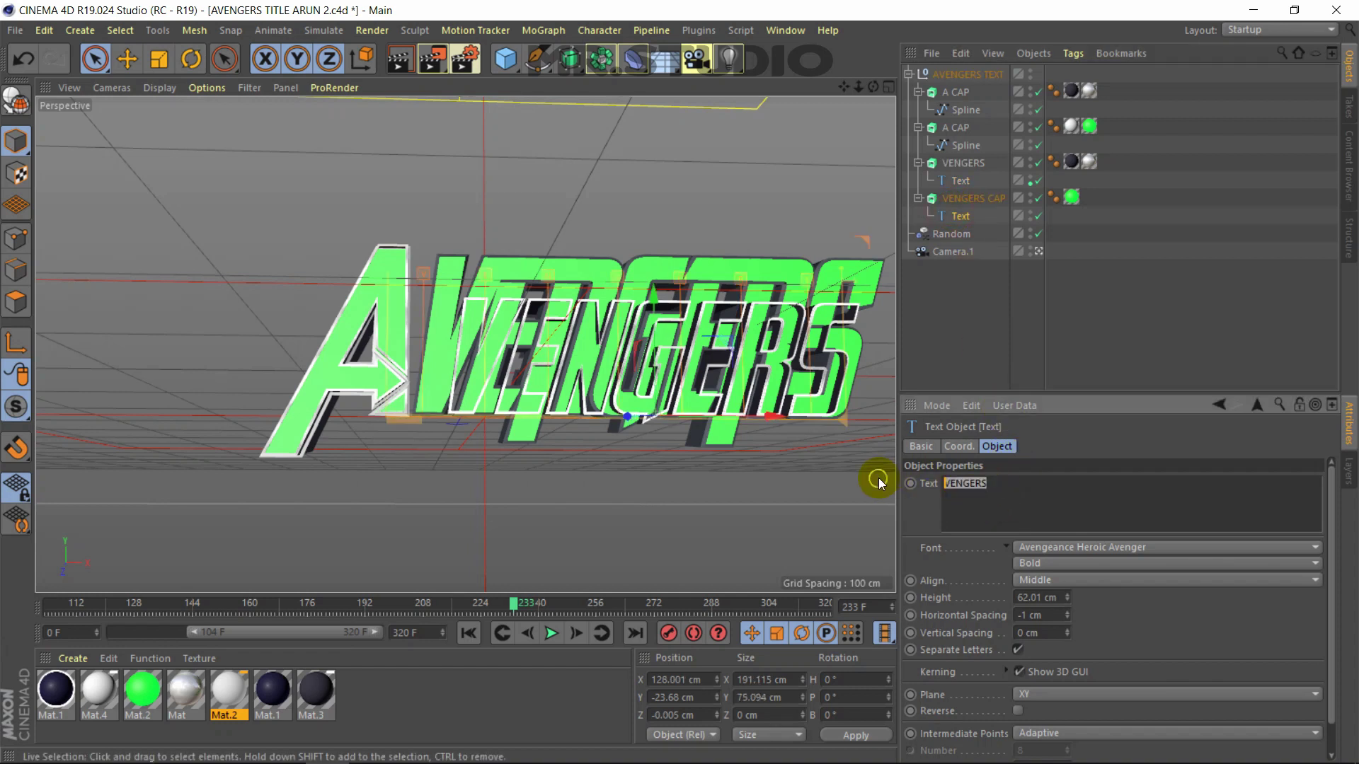
pyautogui.press('BackSpace')
pyautogui.press('BackSpace')
pyautogui.press('BackSpace')
pyautogui.press('BackSpace')
pyautogui.press('BackSpace')
pyautogui.press('BackSpace')
pyautogui.write('engers')
pyautogui.click(1114, 440)
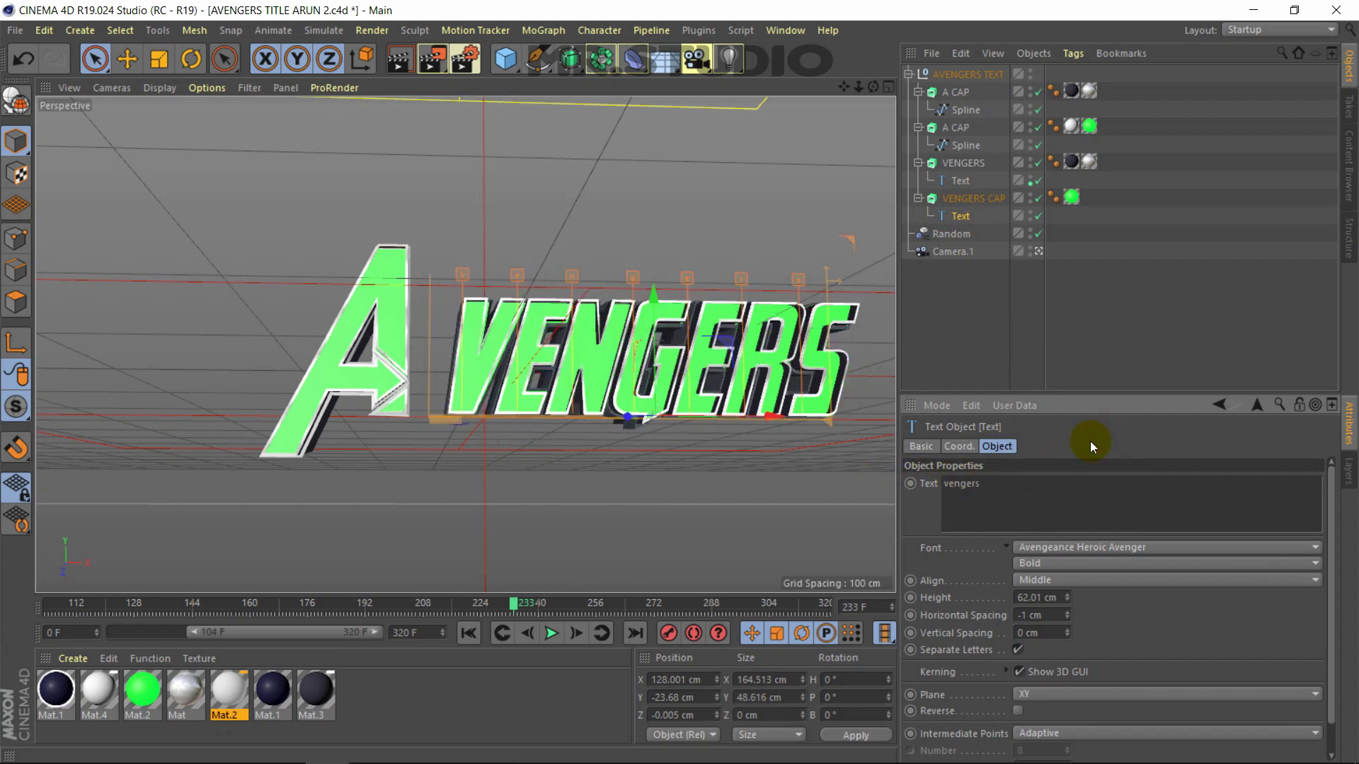
# Move the text objects under VENGERS CAP and VENGERS along the X axis to about 115 cm each, close beside the large A
pyautogui.moveTo(764, 421); pyautogui.dragTo(731, 418)
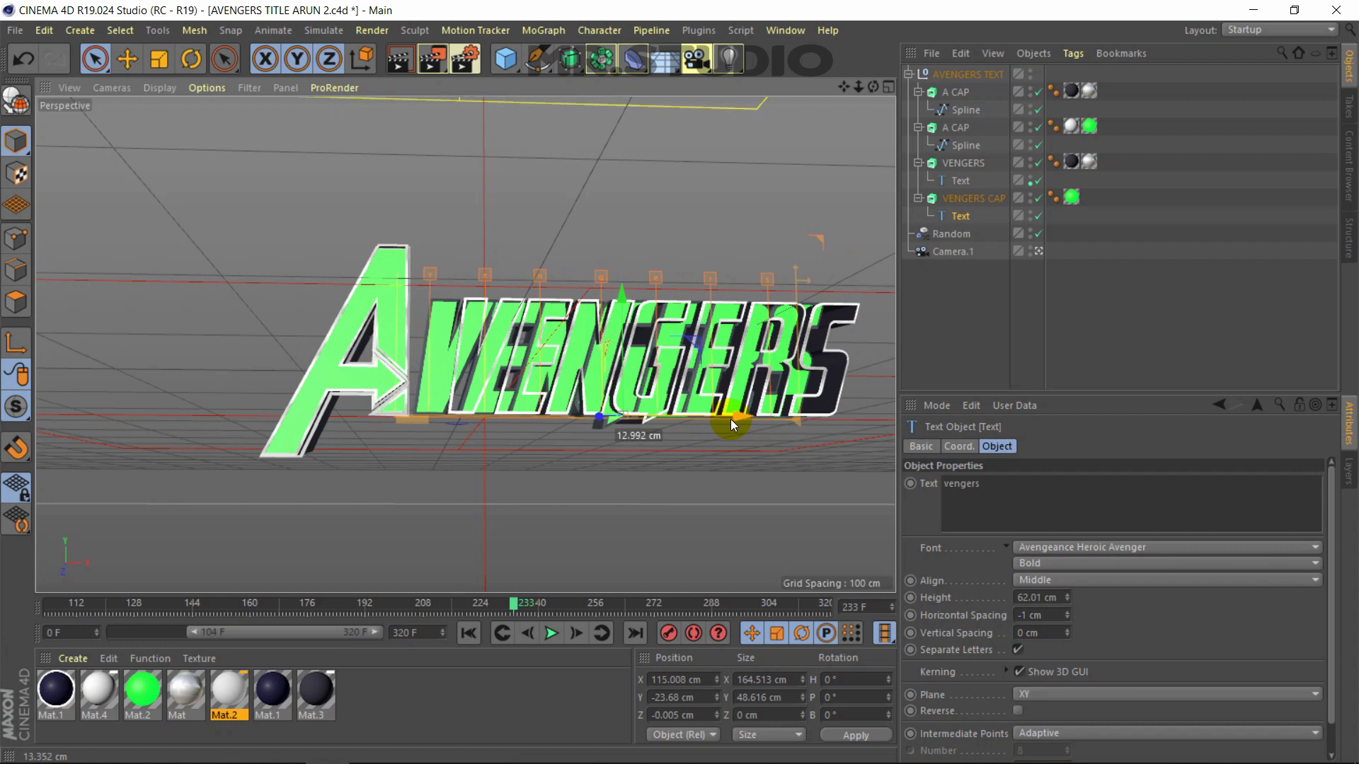
pyautogui.click(967, 180)
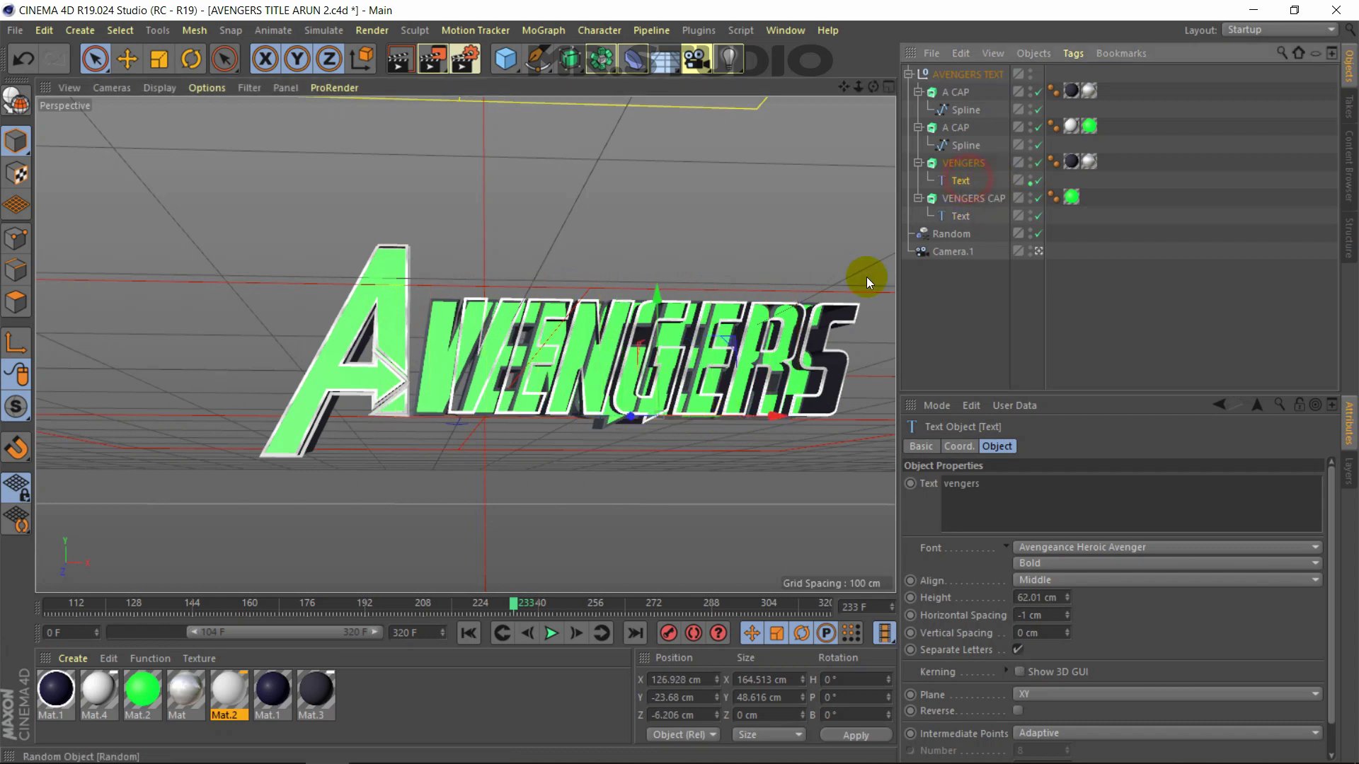
pyautogui.click(779, 417)
pyautogui.moveTo(778, 417); pyautogui.dragTo(748, 427)
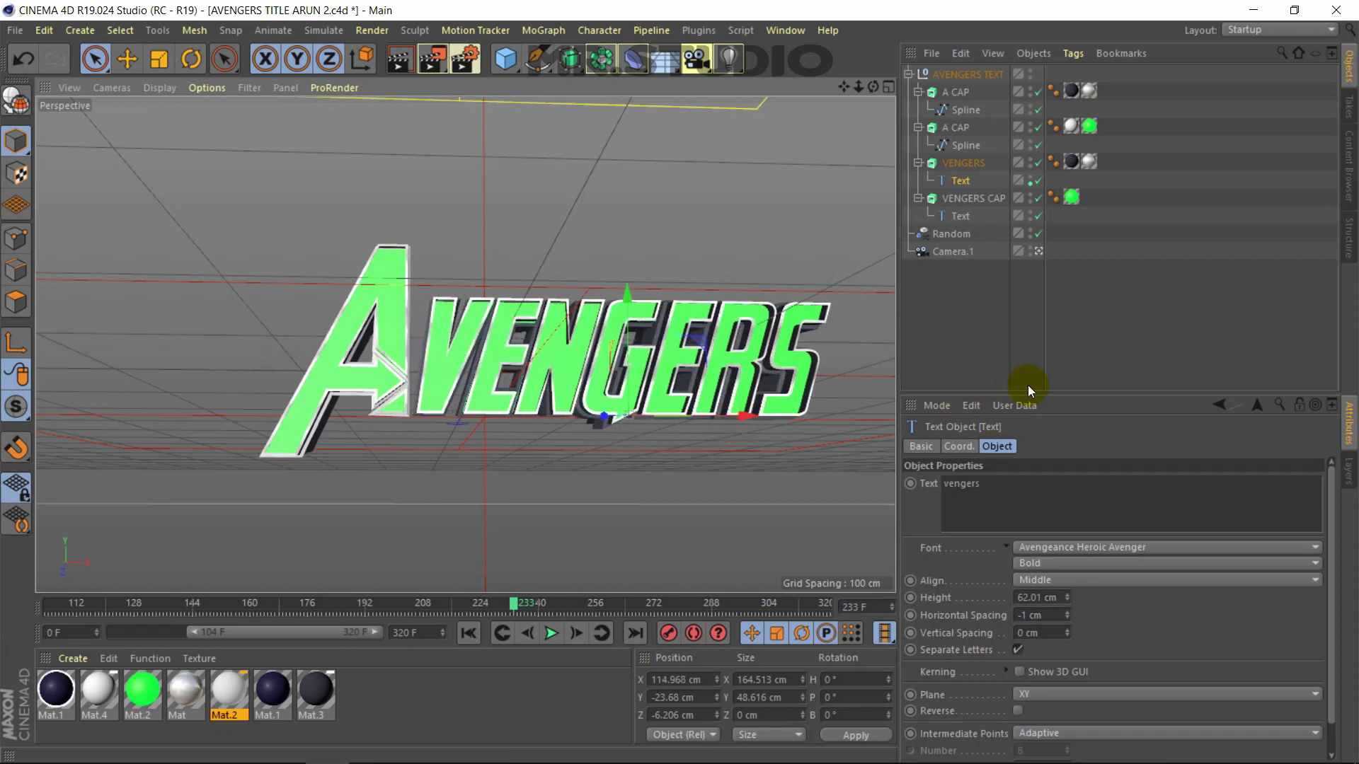
# Save the project as a new file named AVENGERS TITLE 2 in the AVENGERS TITLE folder
pyautogui.click(14, 31)
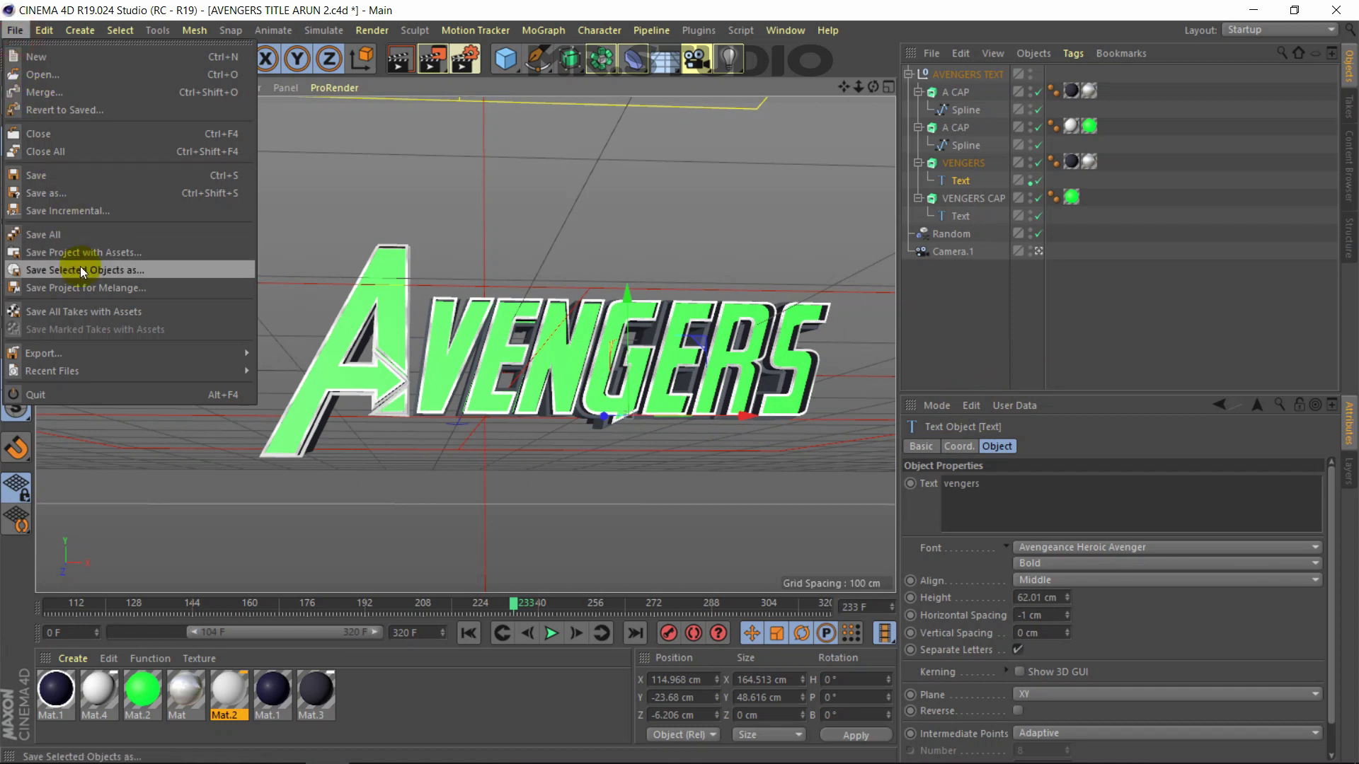
pyautogui.click(362, 391)
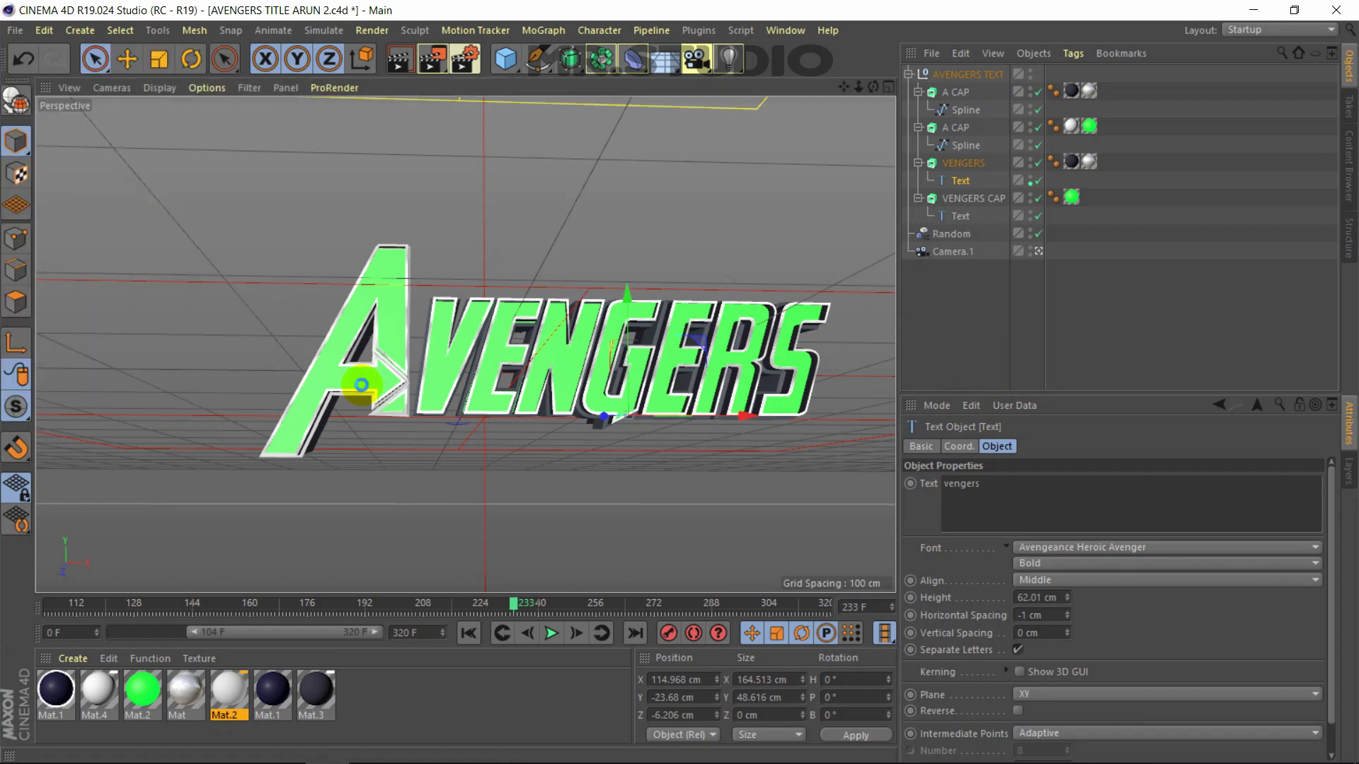
pyautogui.click(364, 361)
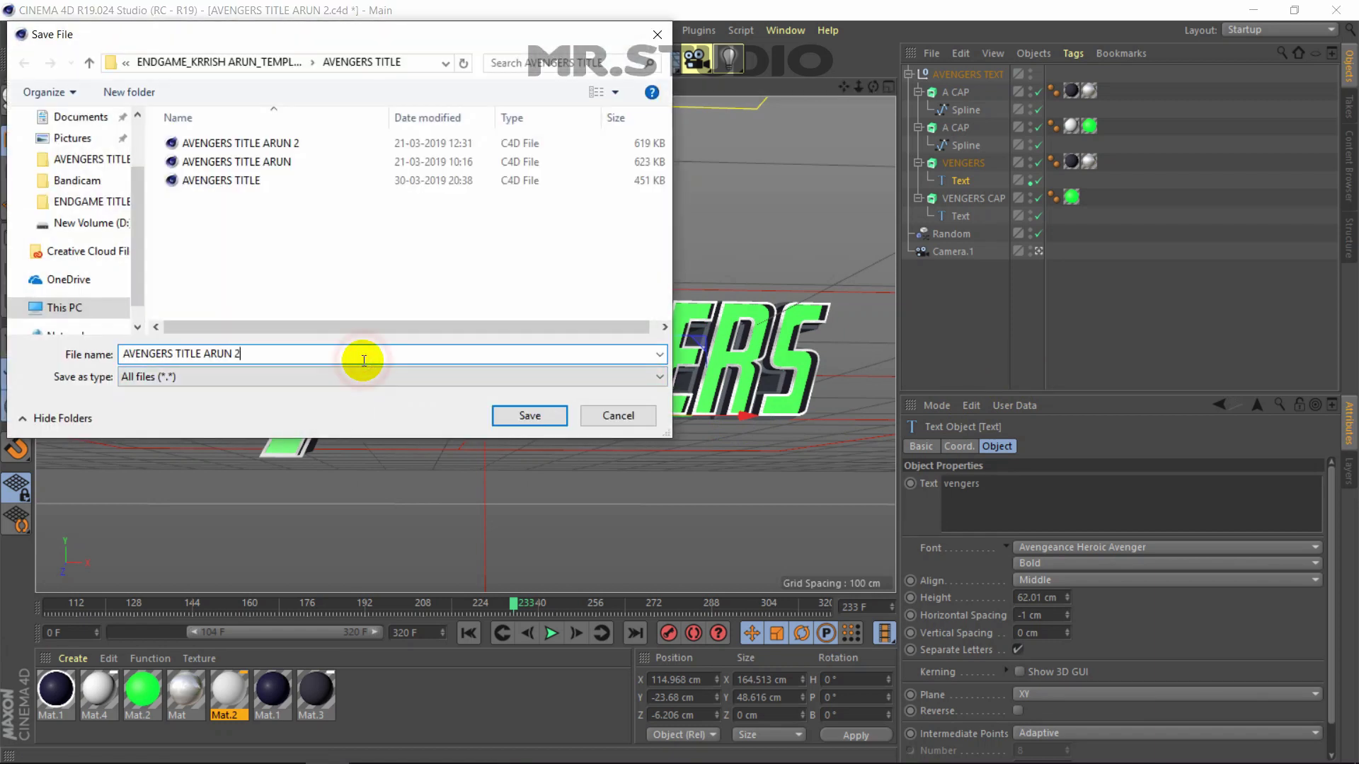
pyautogui.press('BackSpace')
pyautogui.press('BackSpace')
pyautogui.press('BackSpace')
pyautogui.press('BackSpace')
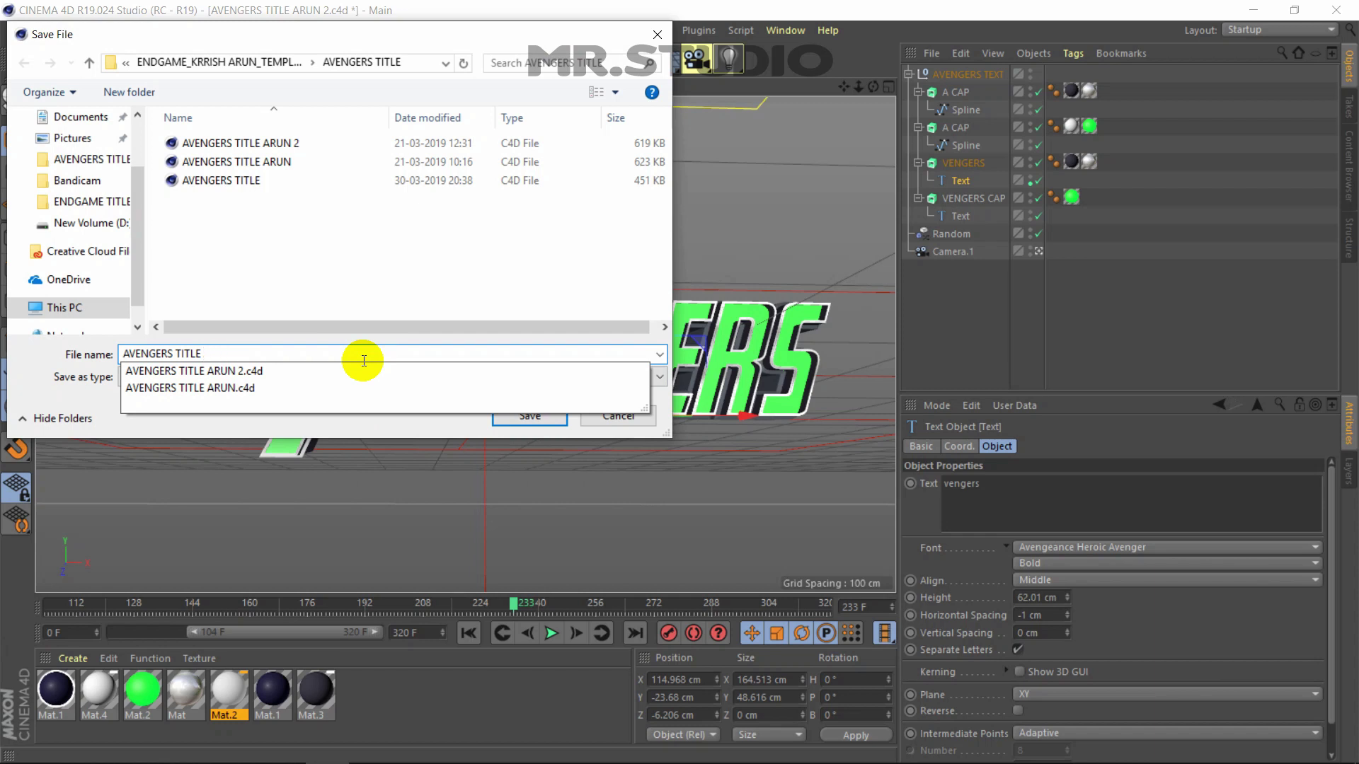
pyautogui.write('2')
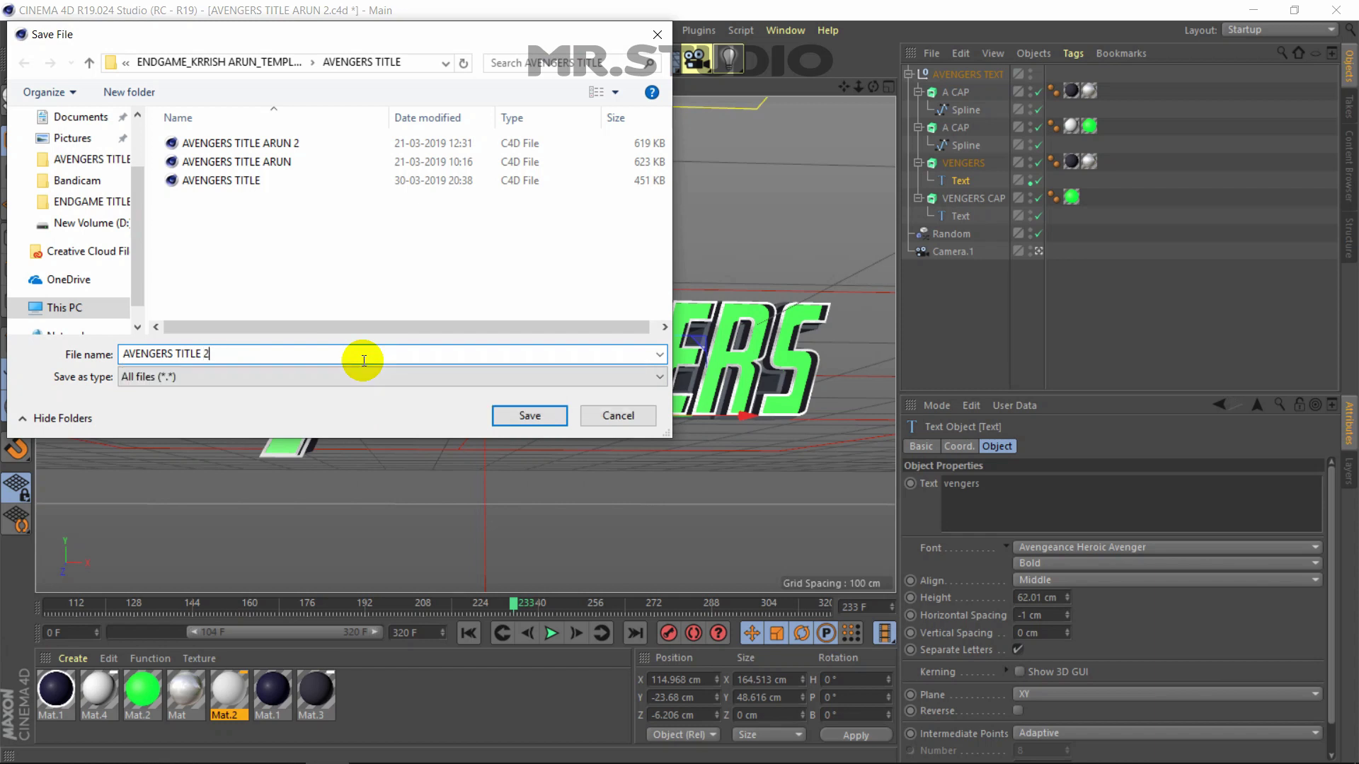
pyautogui.click(537, 412)
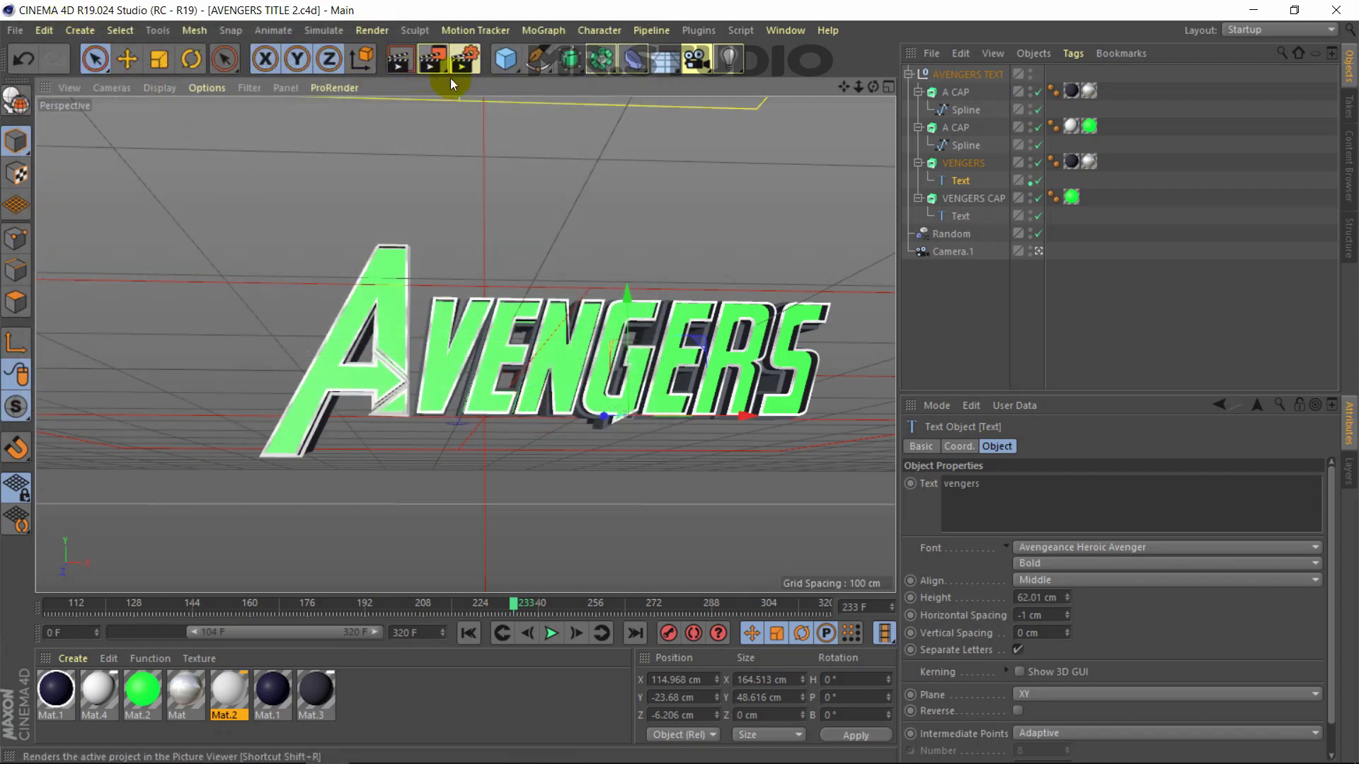
# Start rendering the title animation to the Picture Viewer and stop the render
pyautogui.click(6, 32)
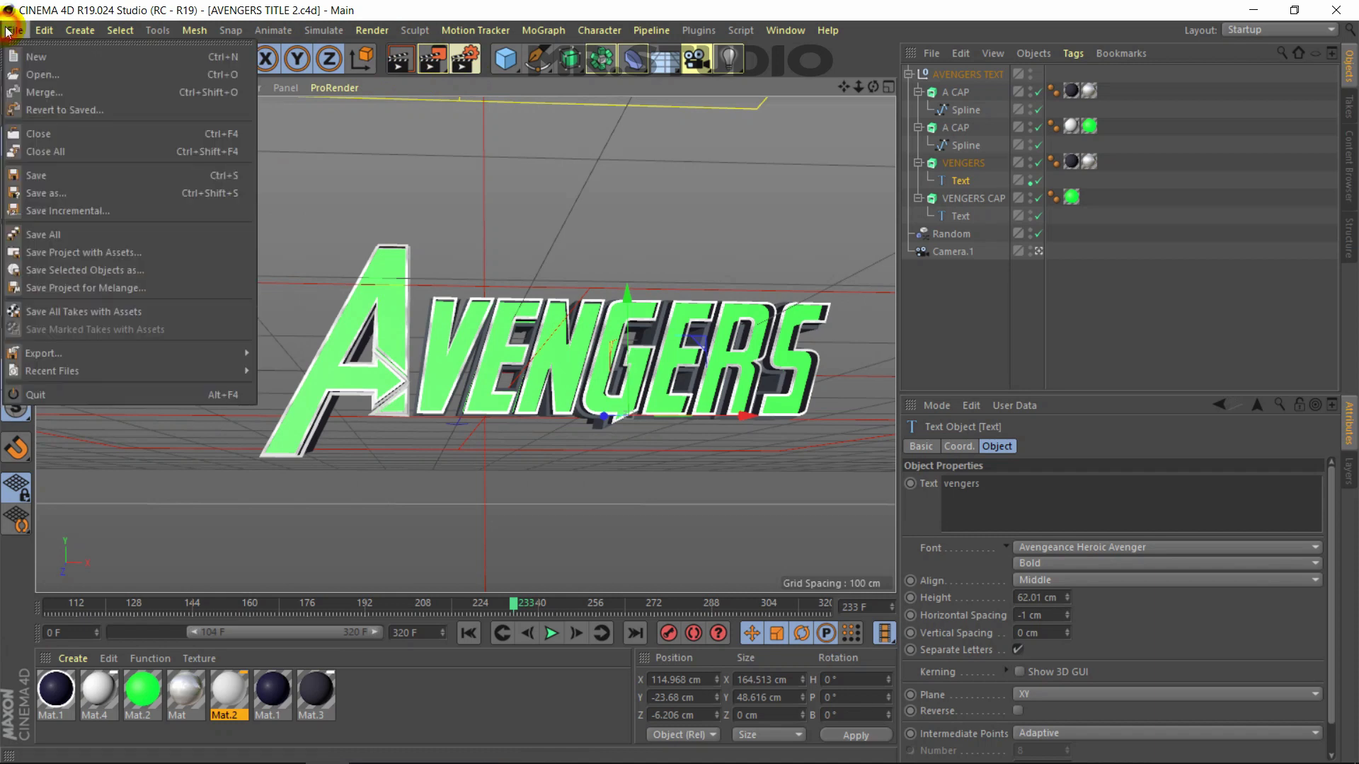
pyautogui.click(442, 21)
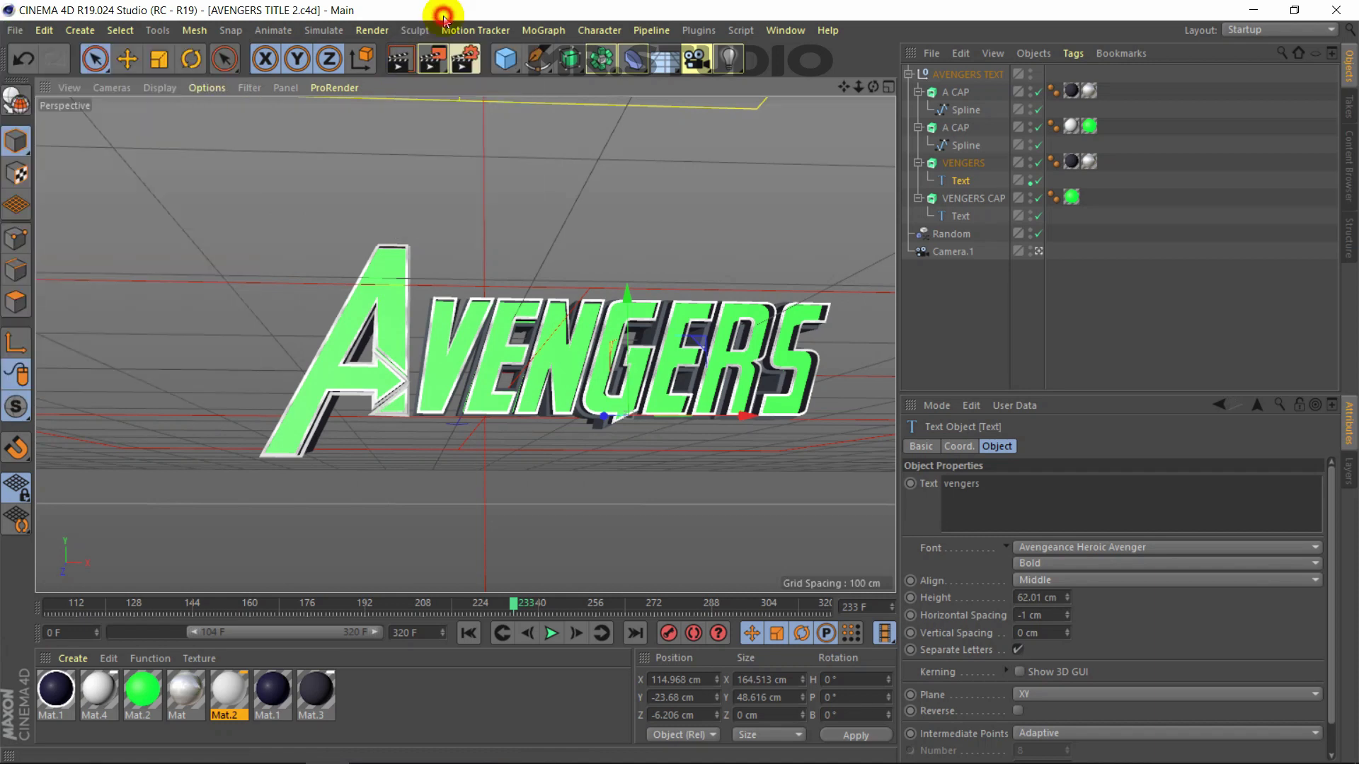
pyautogui.click(442, 61)
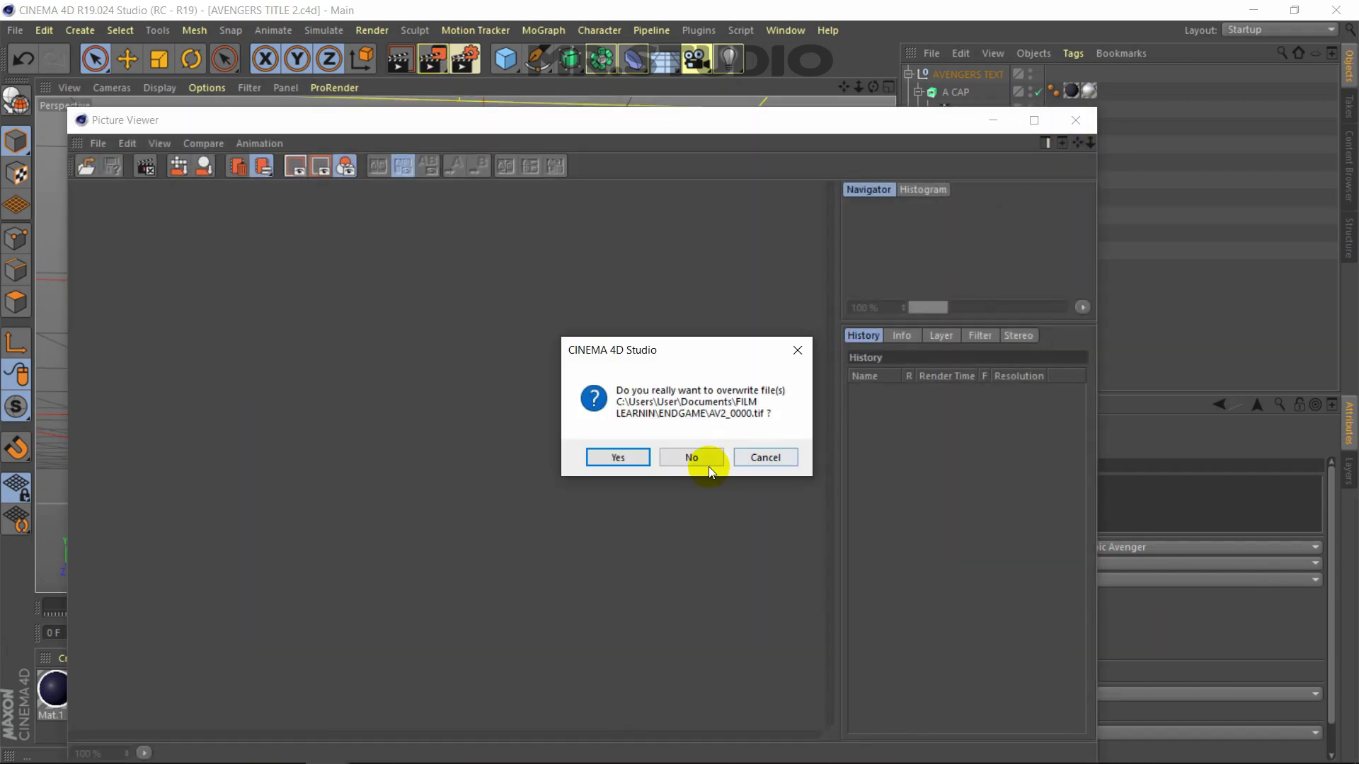
pyautogui.click(716, 457)
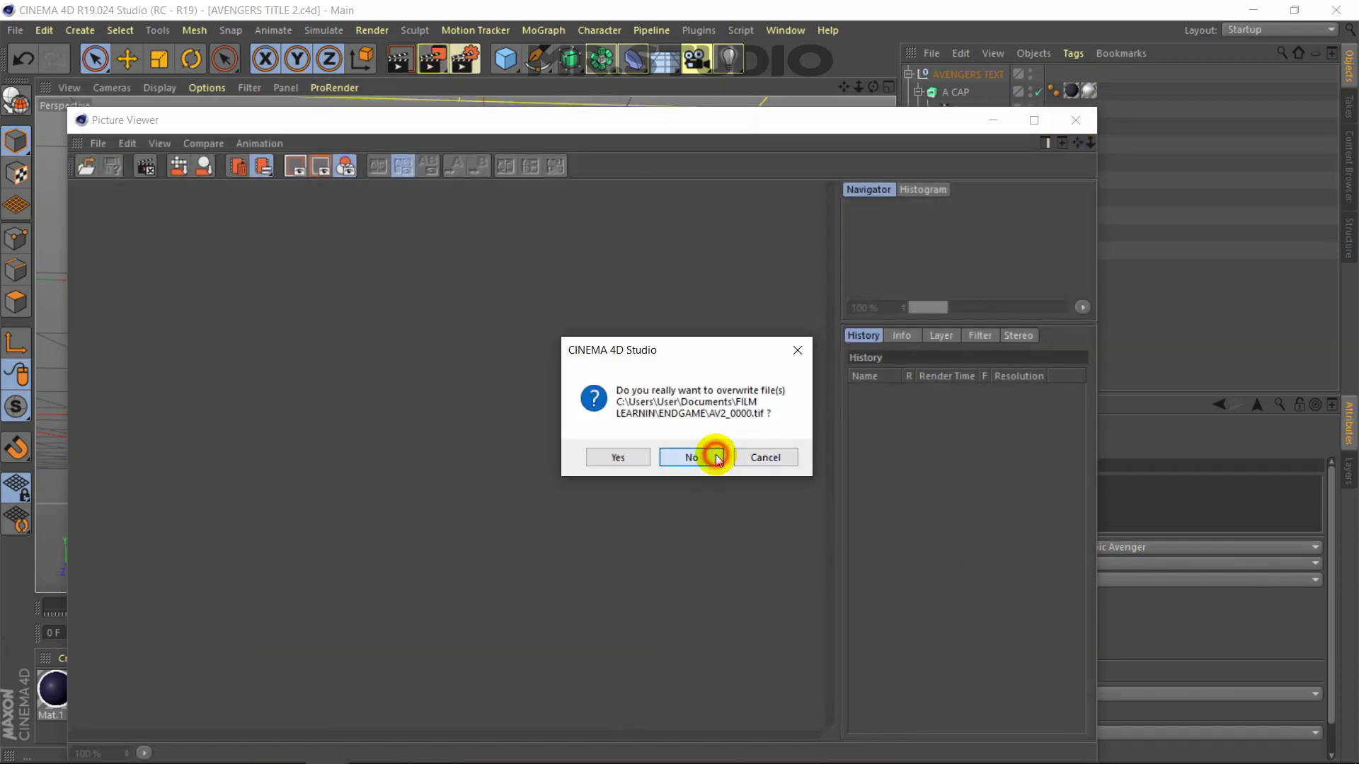
pyautogui.click(1075, 120)
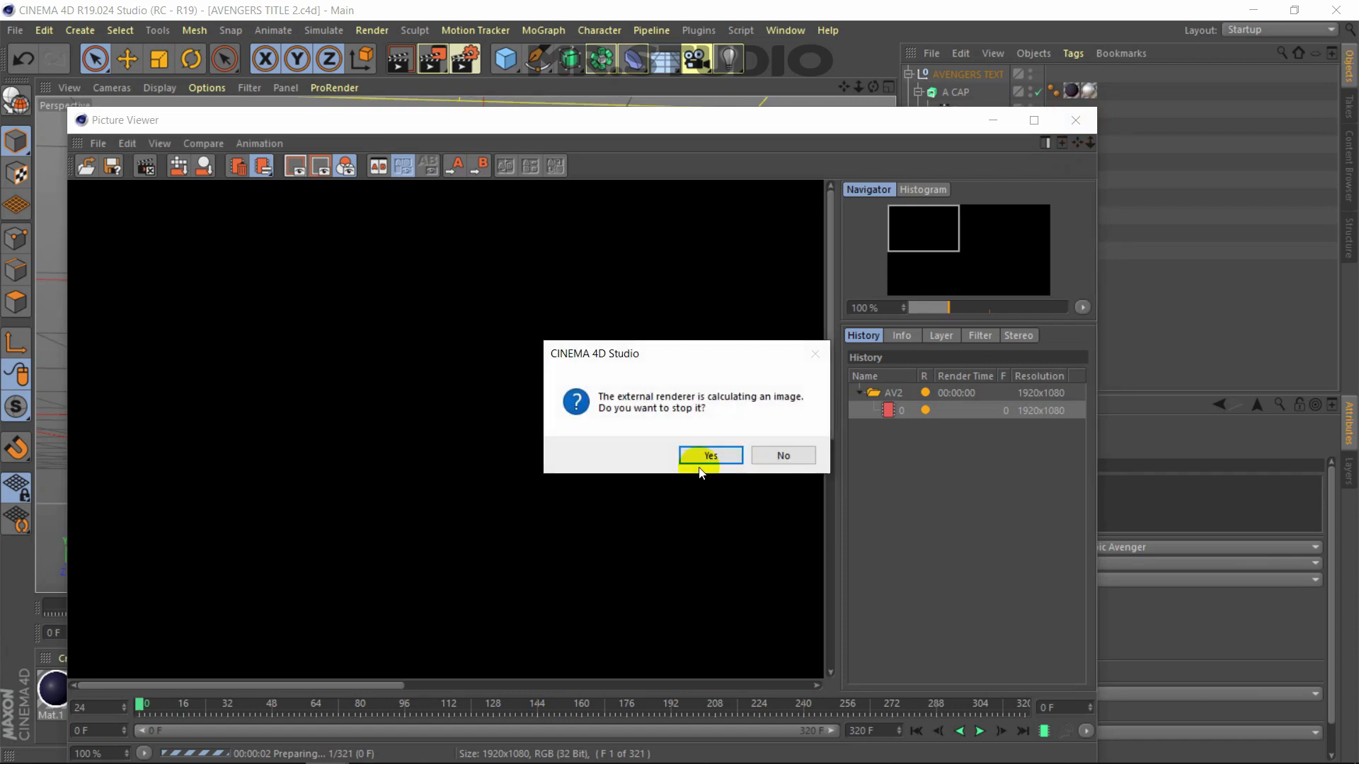
pyautogui.click(715, 455)
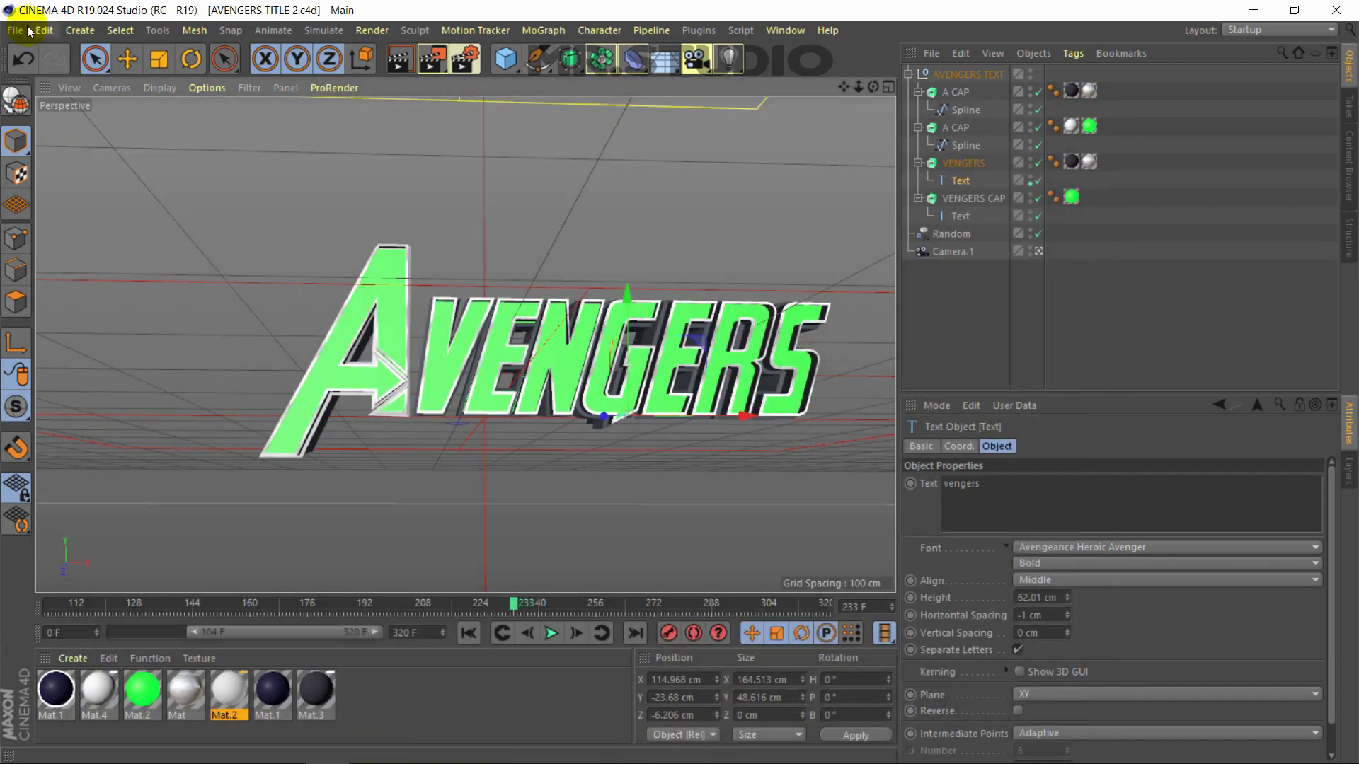
# Open the project ENDGAME TITLE ARUN from the ENDGAME TITLE folder
pyautogui.click(29, 31)
pyautogui.click(48, 85)
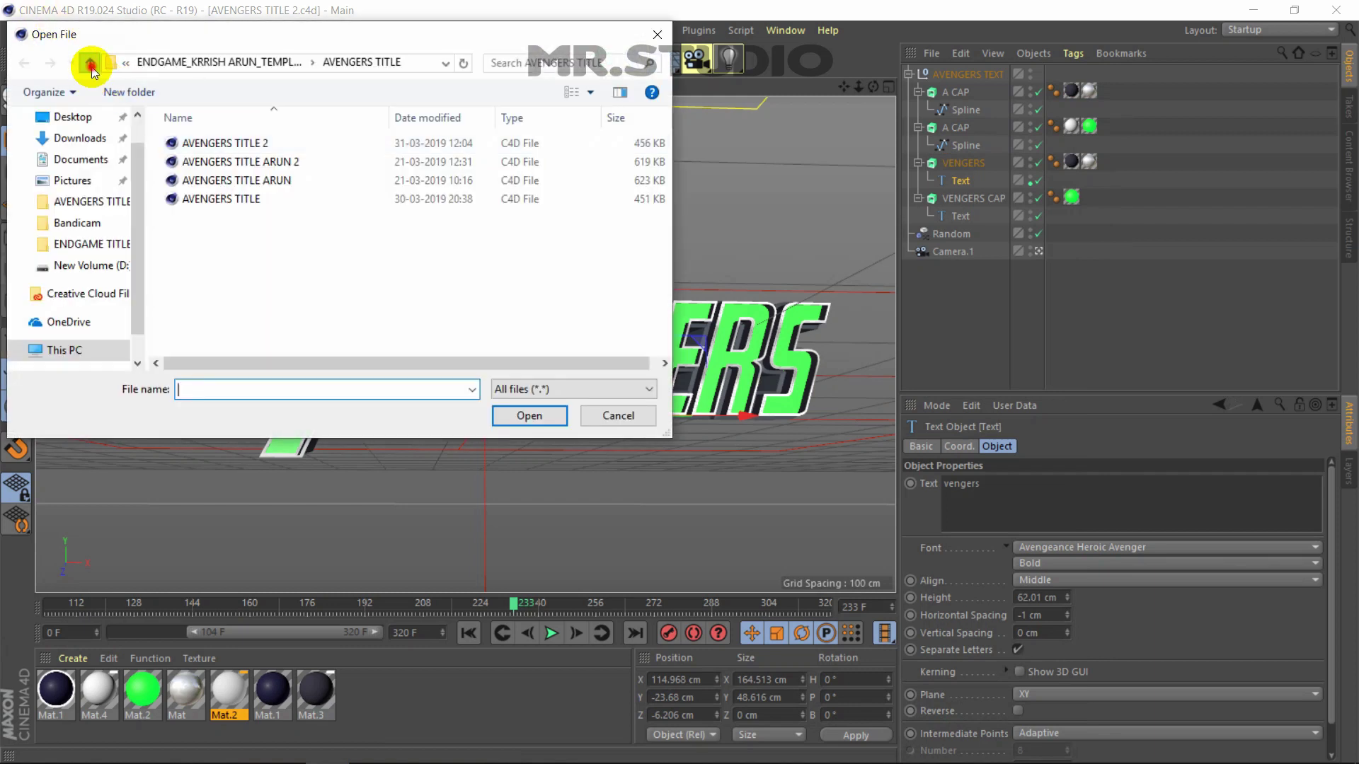
pyautogui.click(91, 67)
pyautogui.doubleClick(244, 179)
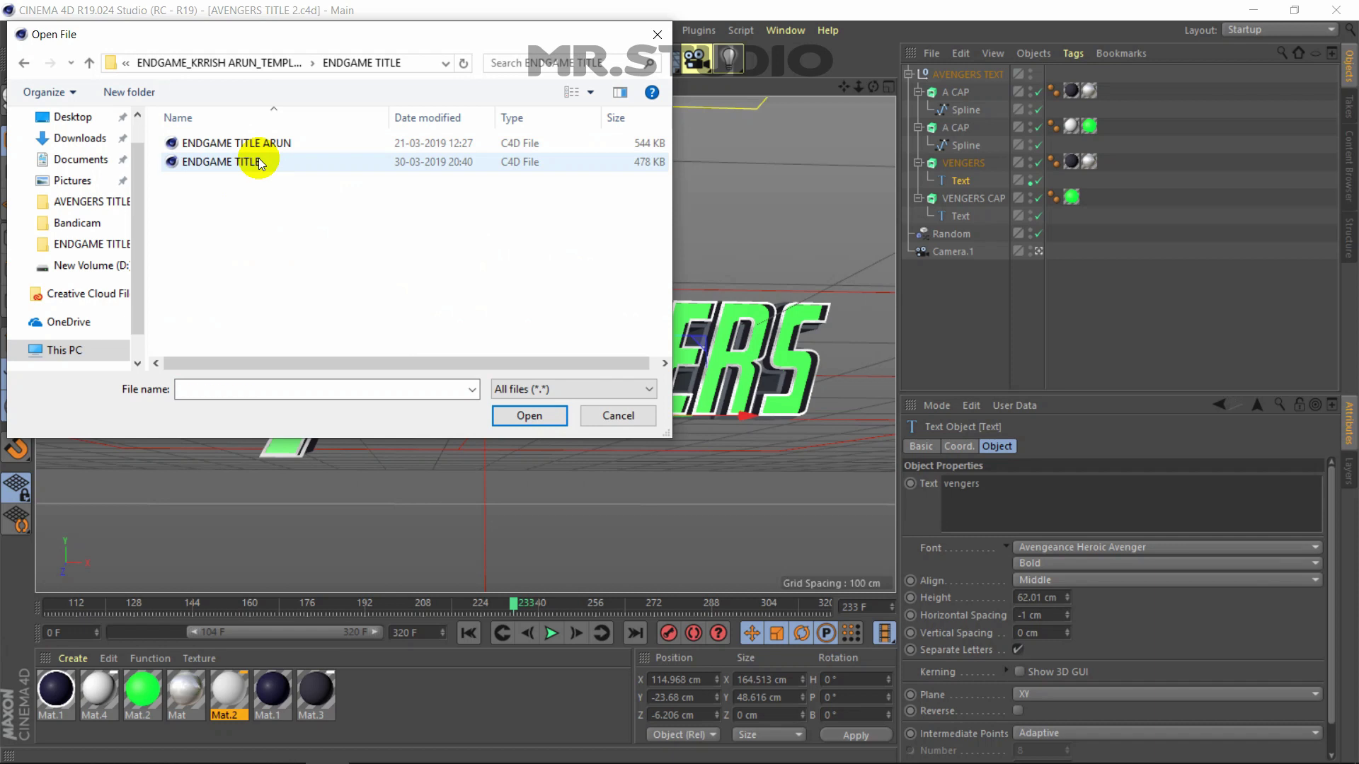
pyautogui.click(257, 159)
pyautogui.doubleClick(279, 134)
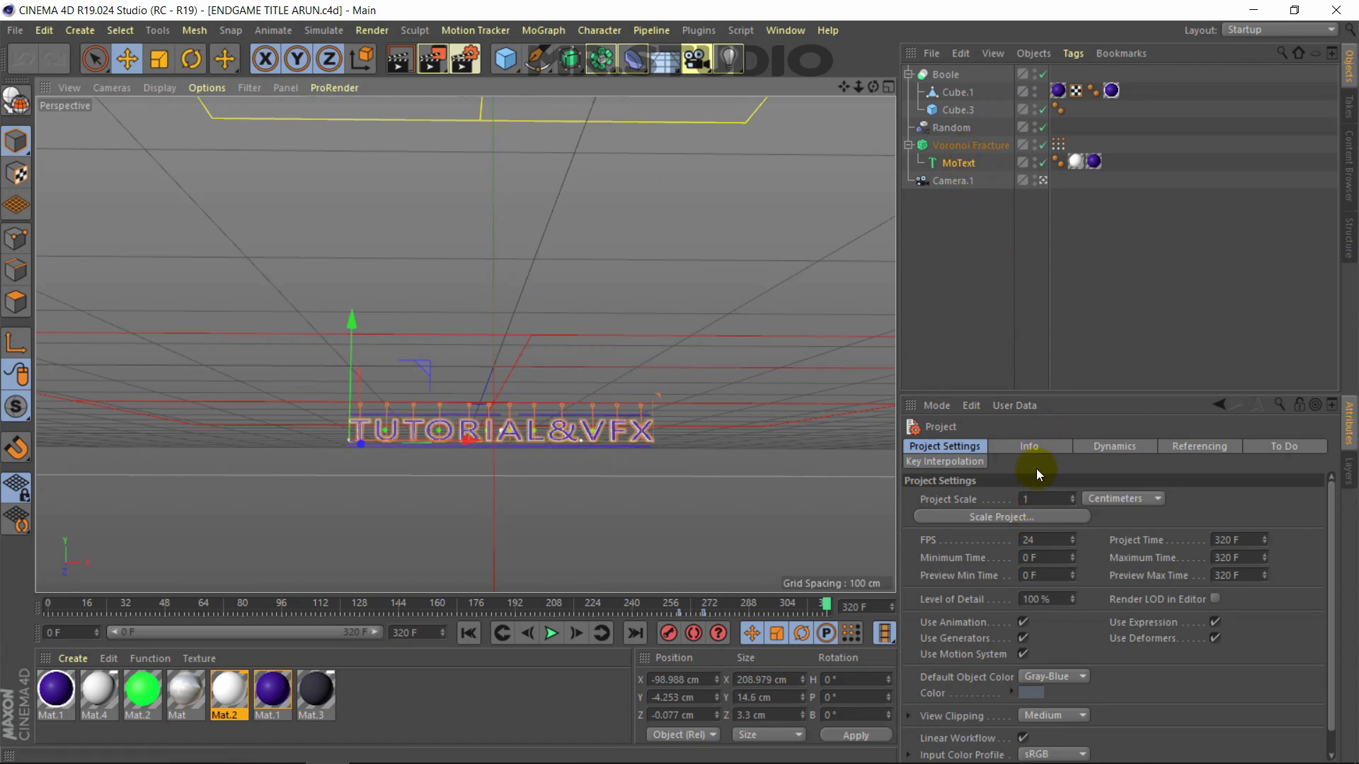
# Change the wording of the MoText object under Voronoi Fracture to "END GAME"
pyautogui.click(971, 163)
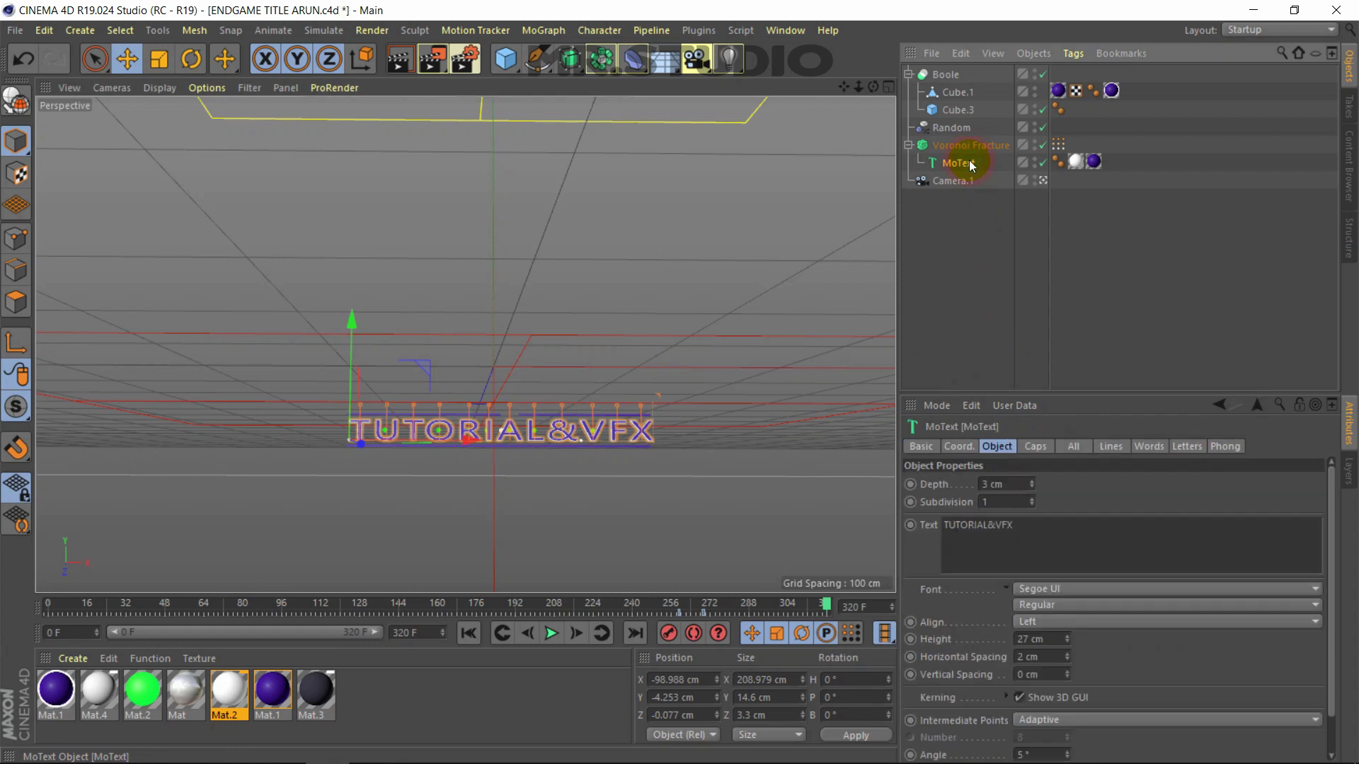
pyautogui.click(1047, 521)
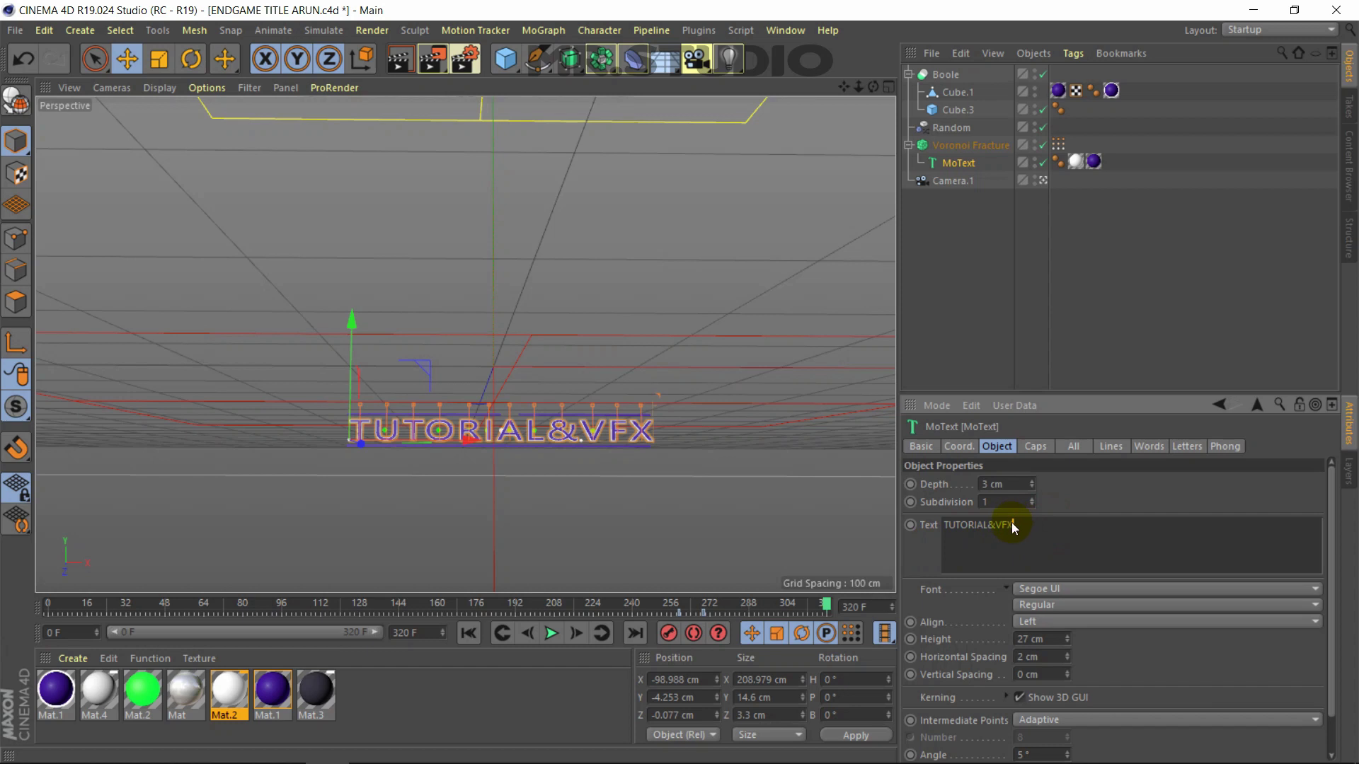
pyautogui.moveTo(1012, 523); pyautogui.dragTo(915, 545)
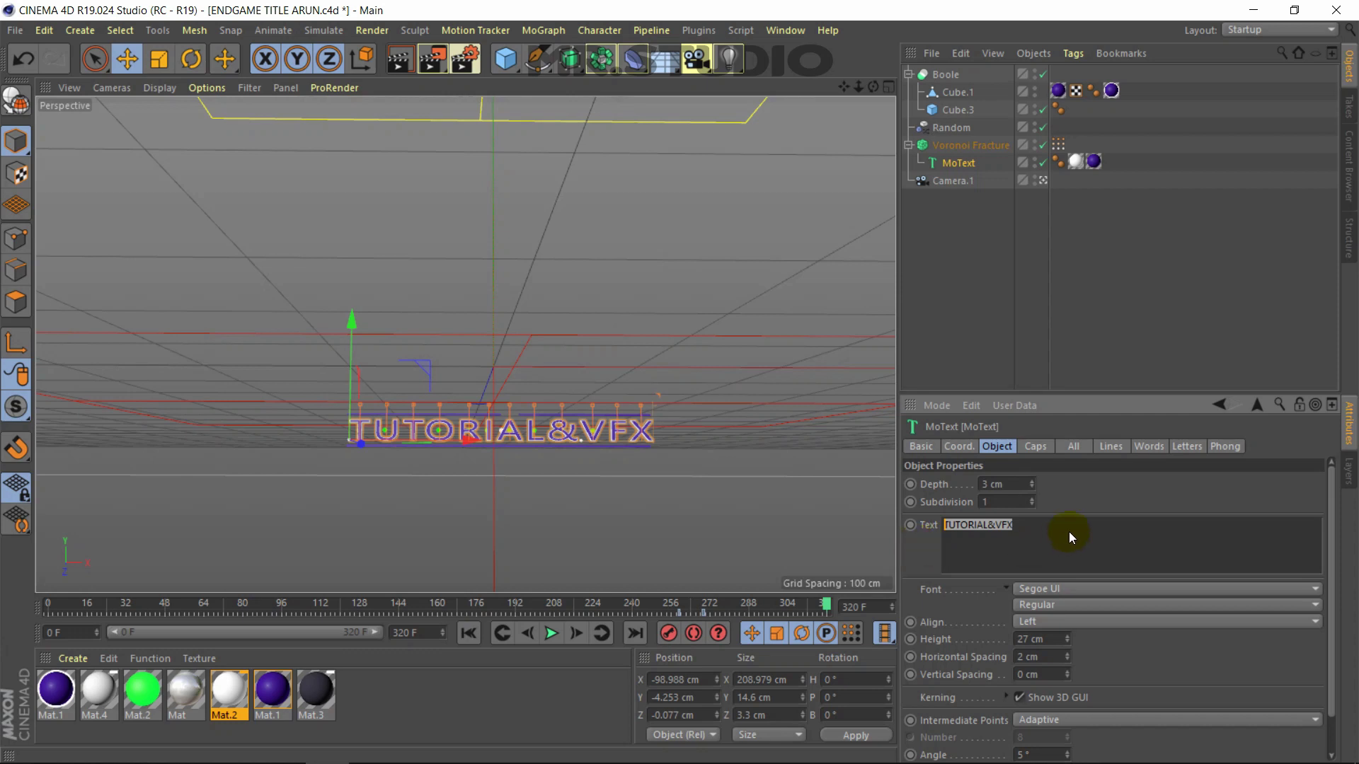
pyautogui.write('END GAME')
pyautogui.click(1088, 512)
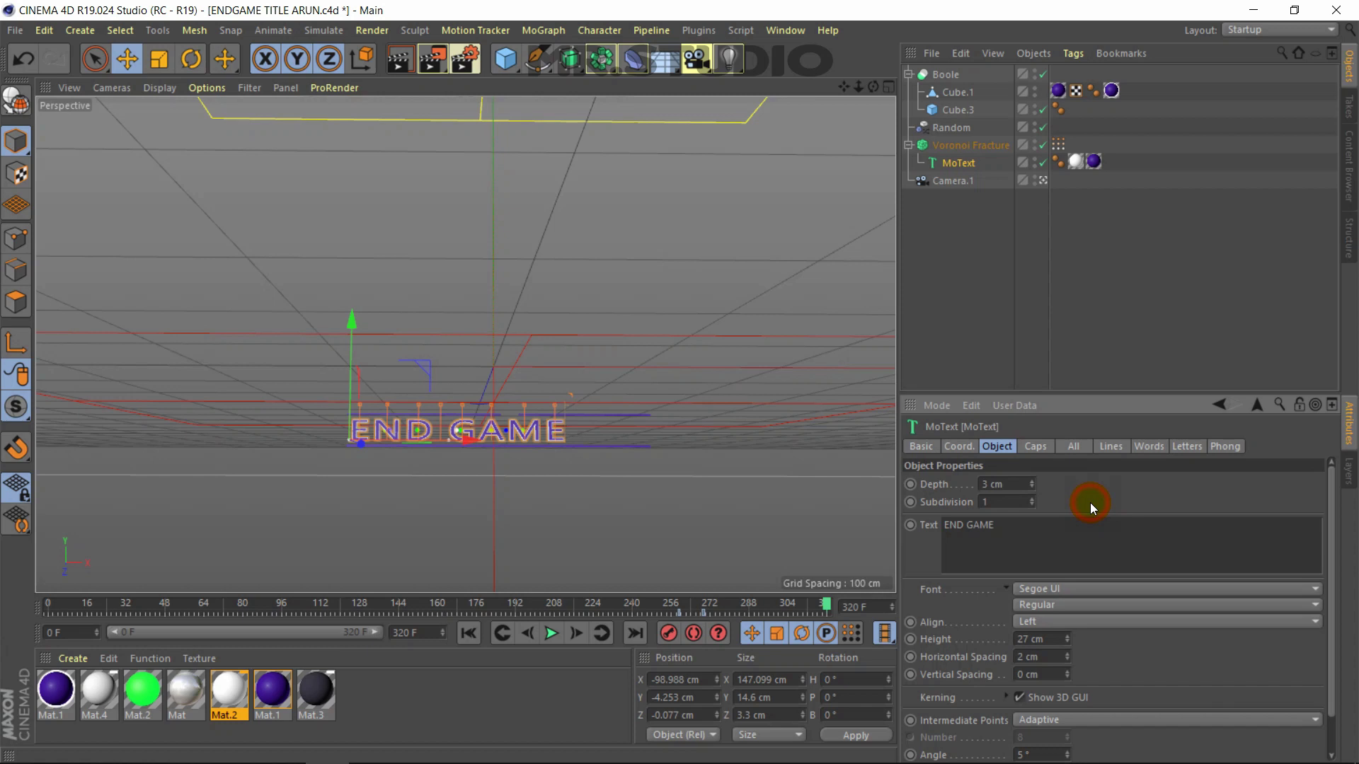
# Move the END GAME MoText object along the X axis to about -50 cm and deselect it
pyautogui.moveTo(457, 440); pyautogui.dragTo(502, 437)
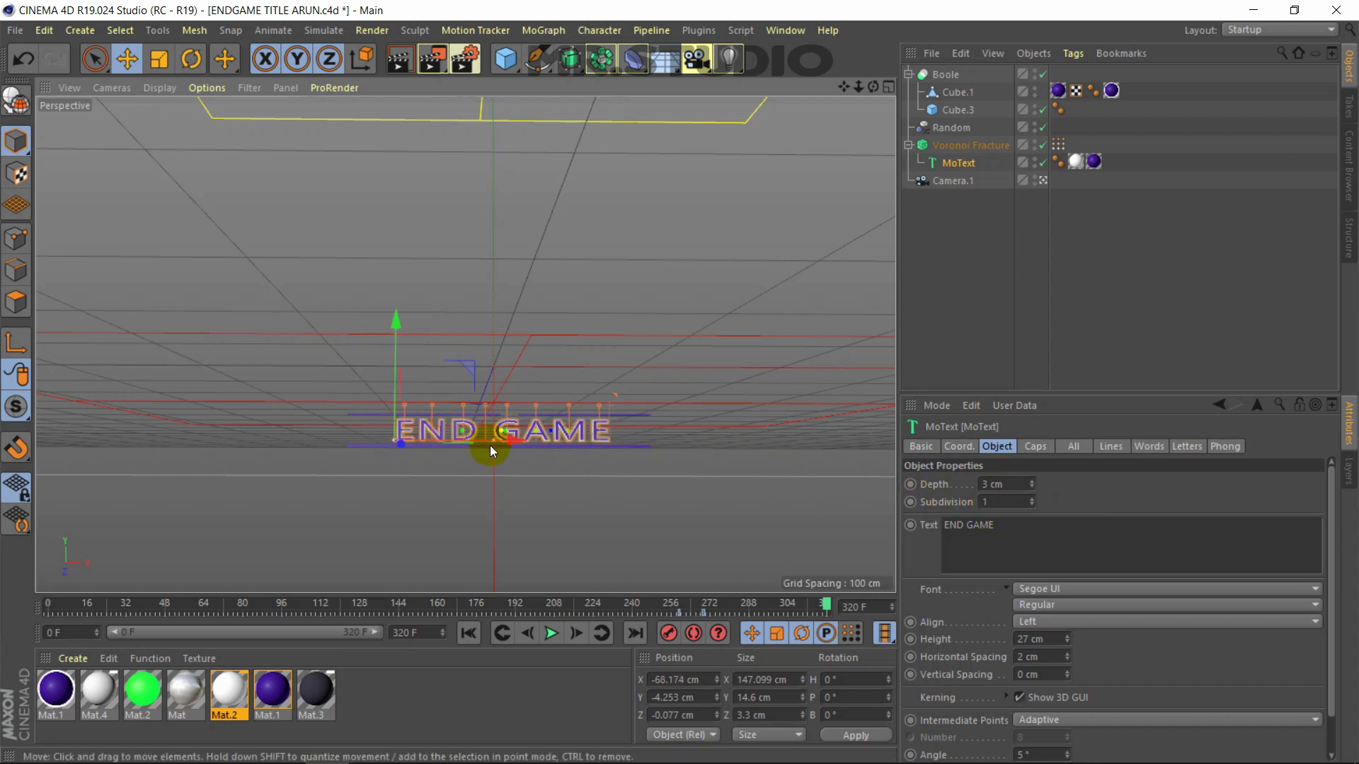
pyautogui.moveTo(512, 440); pyautogui.dragTo(536, 443)
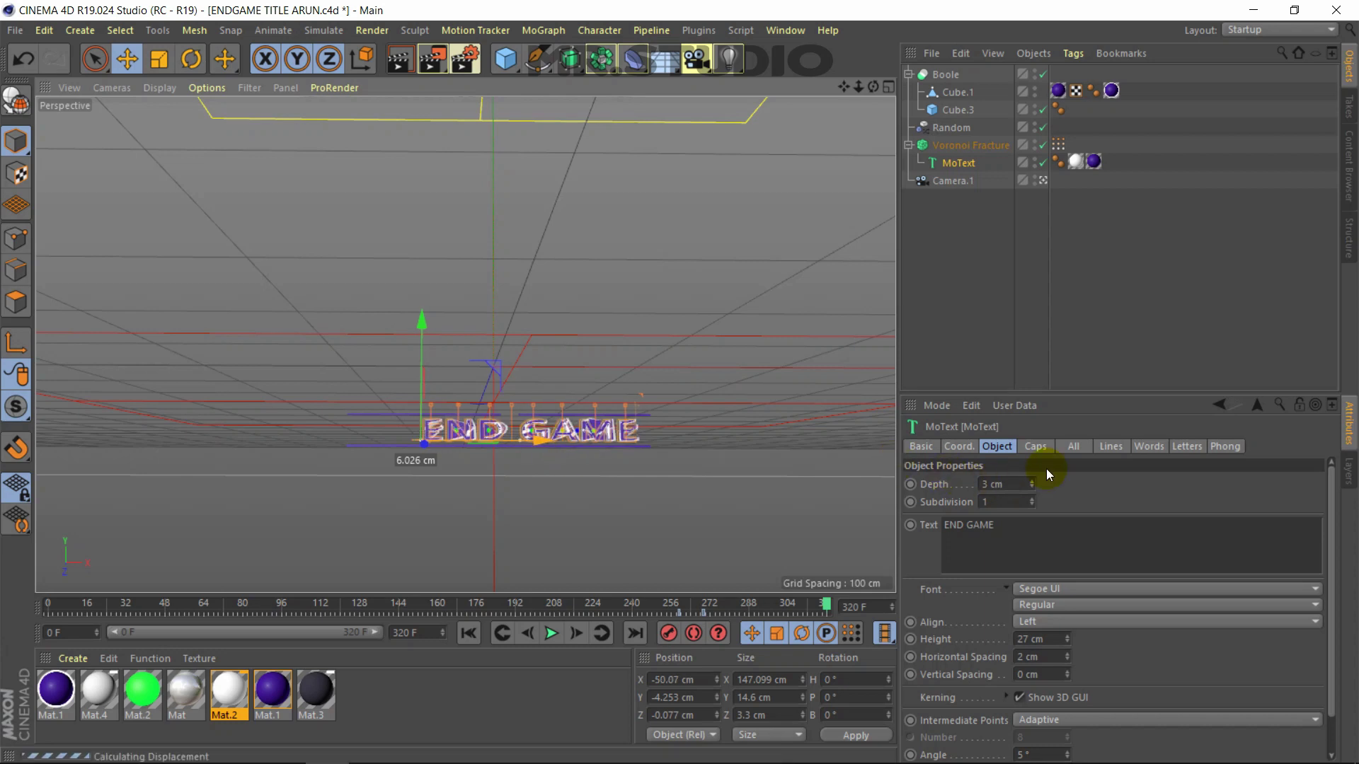
pyautogui.click(1160, 412)
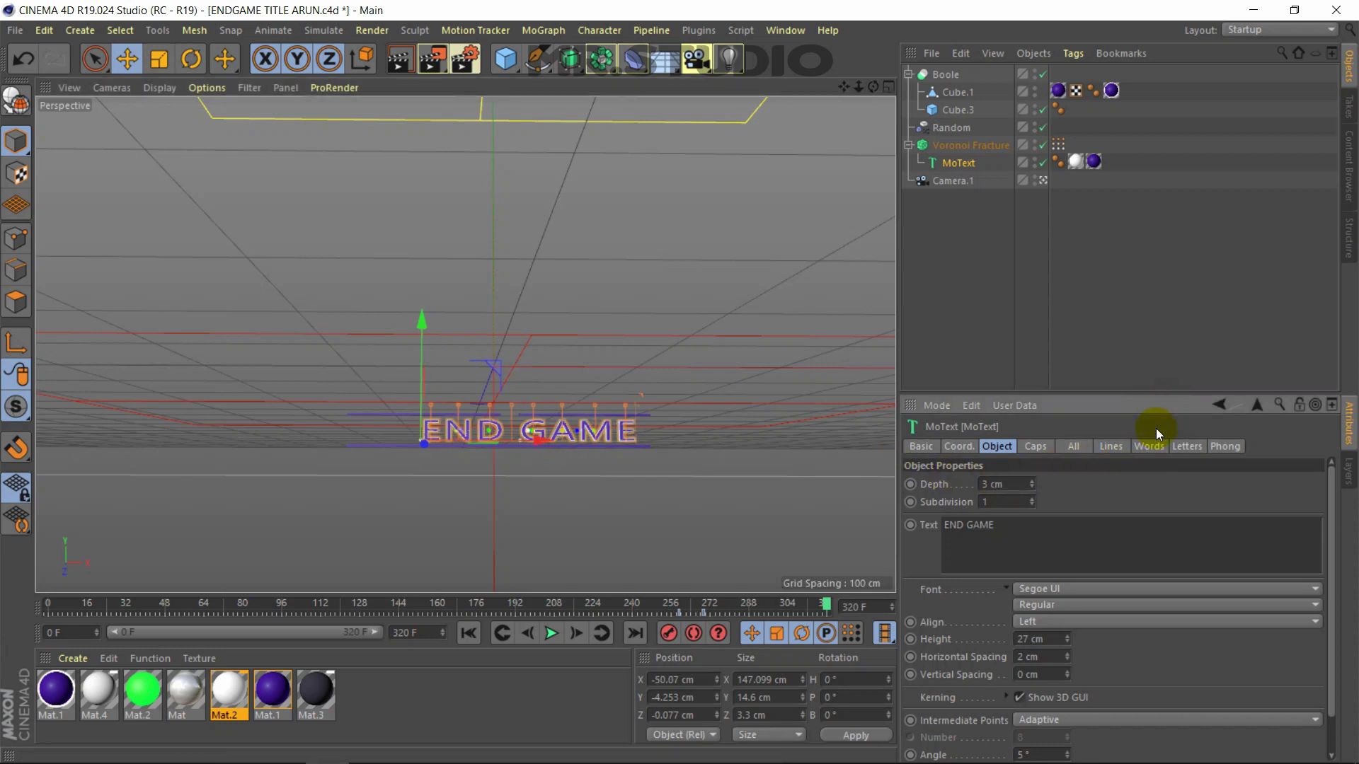
pyautogui.click(1051, 312)
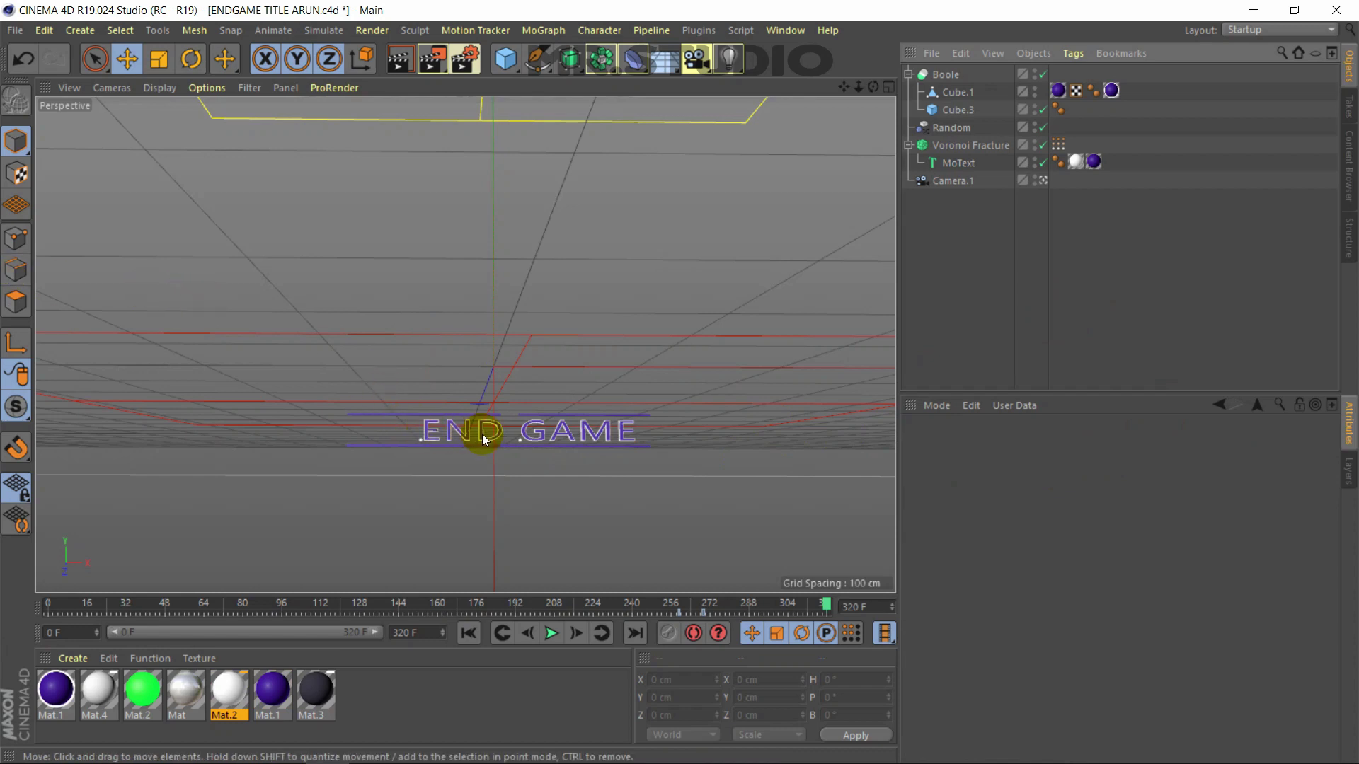
# Shift the Voronoi Fracture object containing END GAME in the negative X direction to centre the text, and deselect it
pyautogui.click(582, 432)
pyautogui.moveTo(581, 432); pyautogui.dragTo(554, 440)
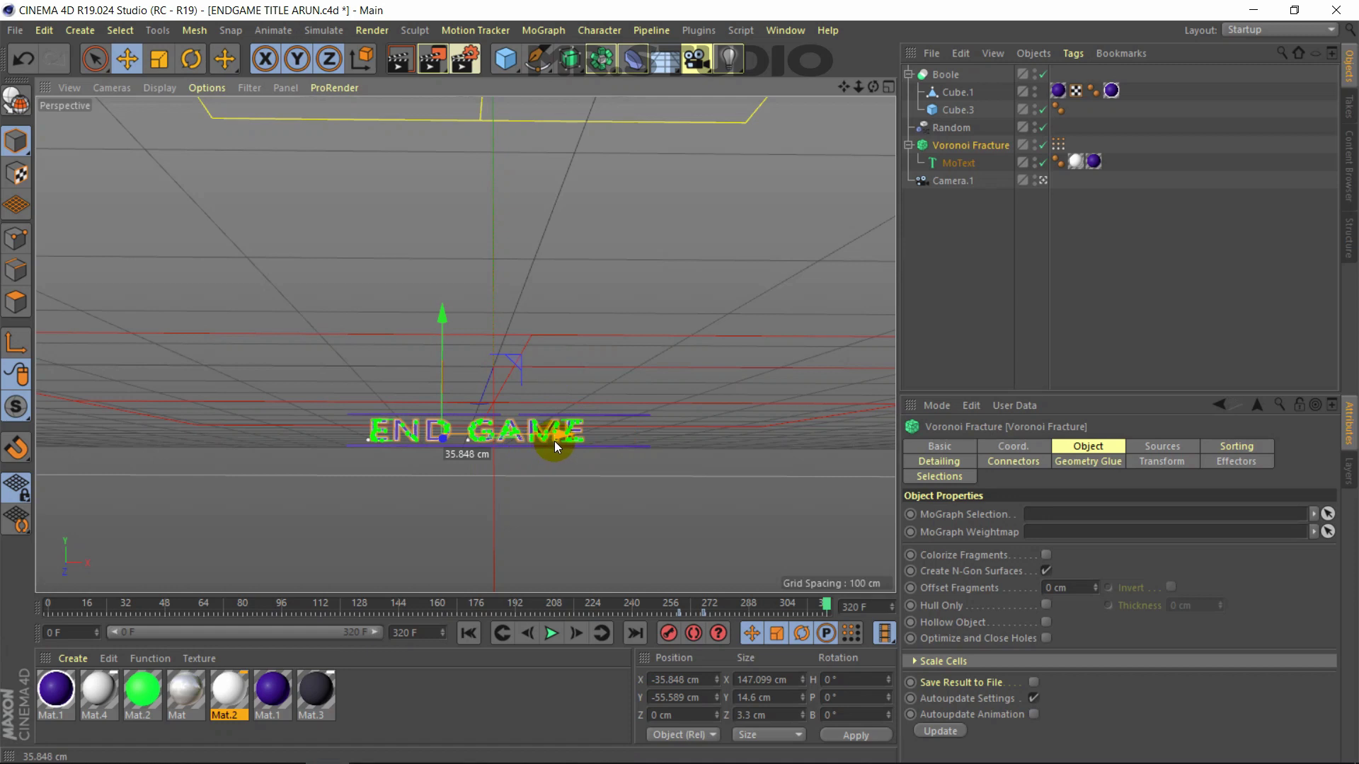
pyautogui.click(1104, 294)
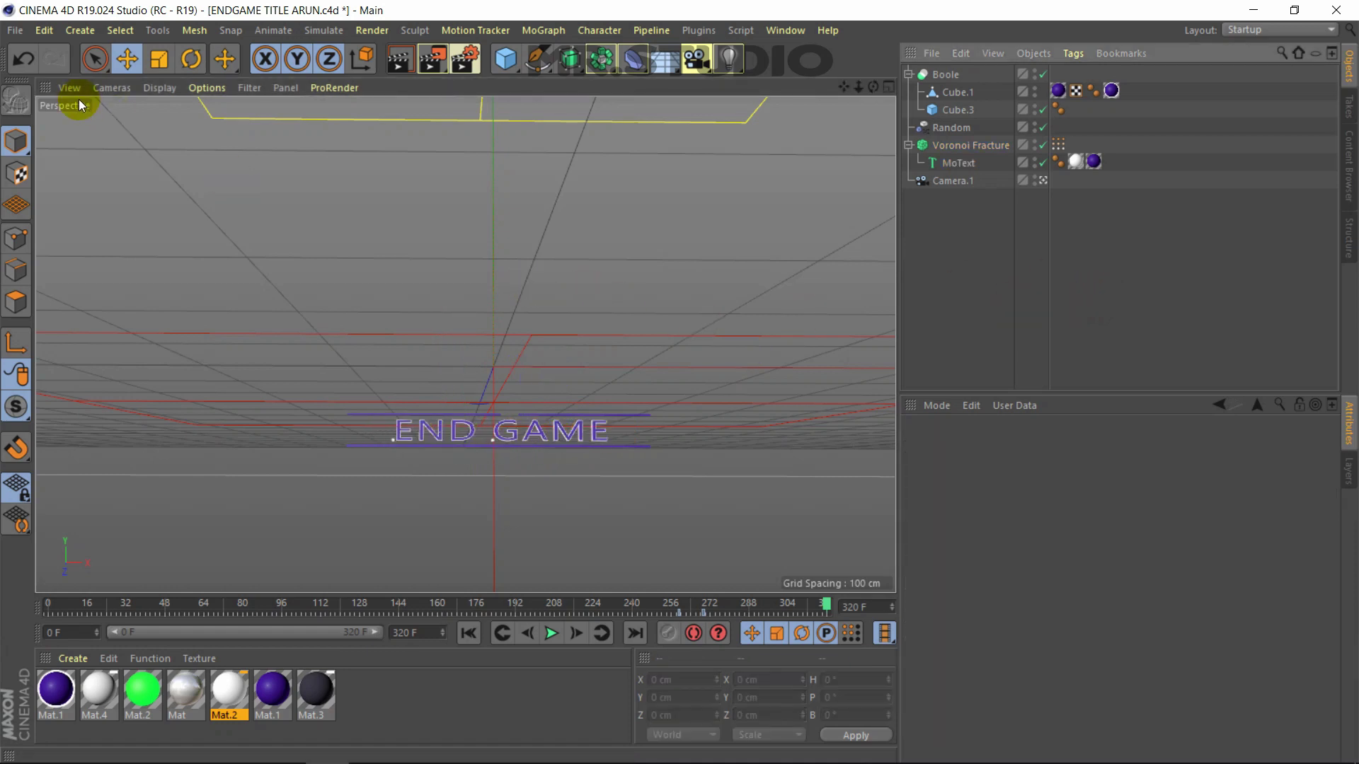
# Save the END GAME title project as a new file named ENDGAME TITLE ARUN 2 in the ENDGAME TITLE folder
pyautogui.click(15, 30)
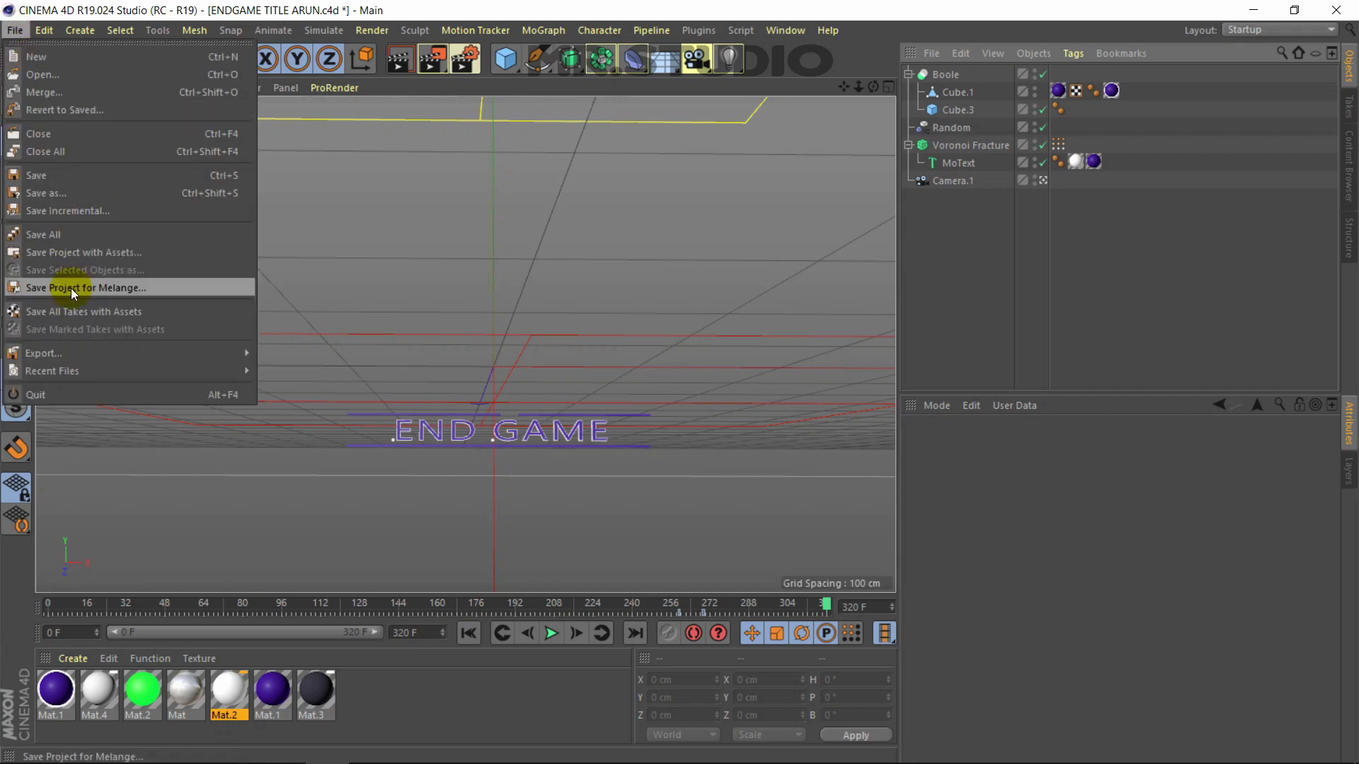
pyautogui.click(92, 195)
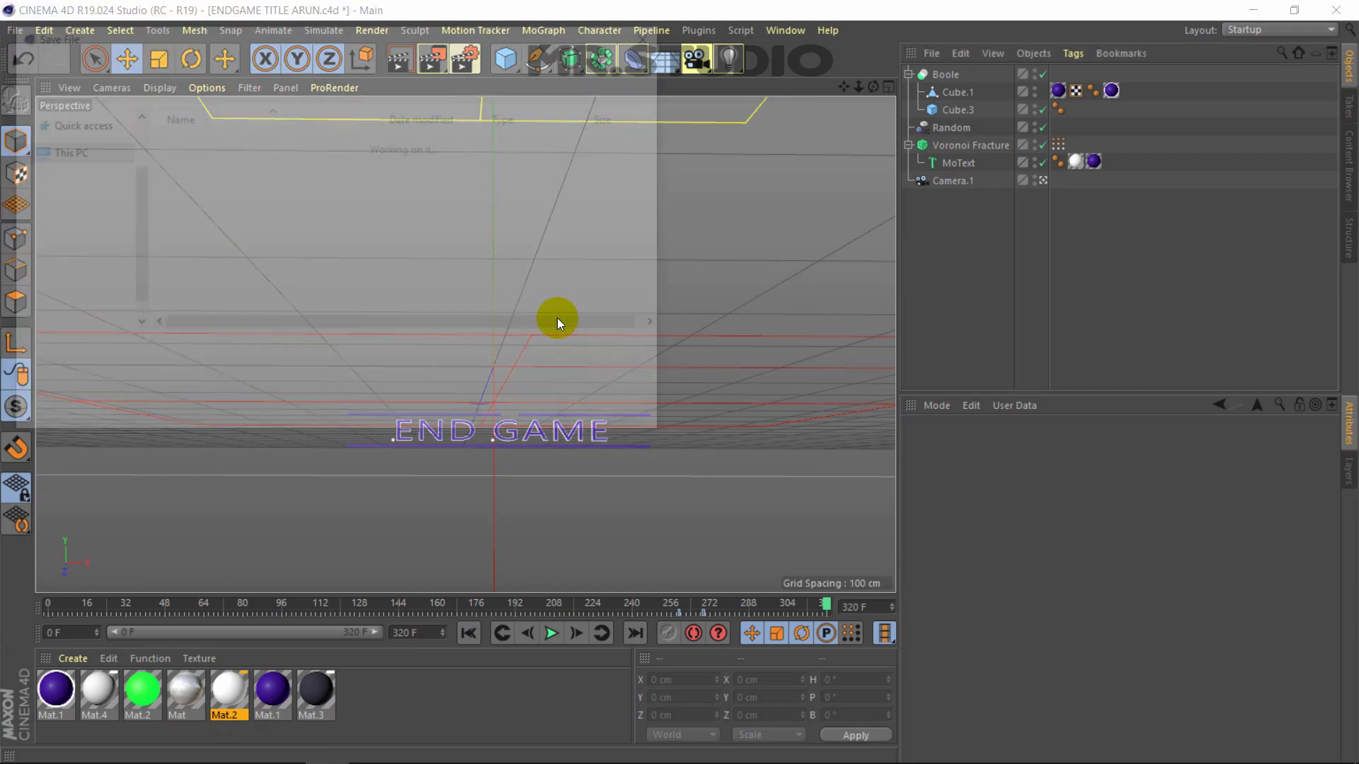
pyautogui.click(275, 351)
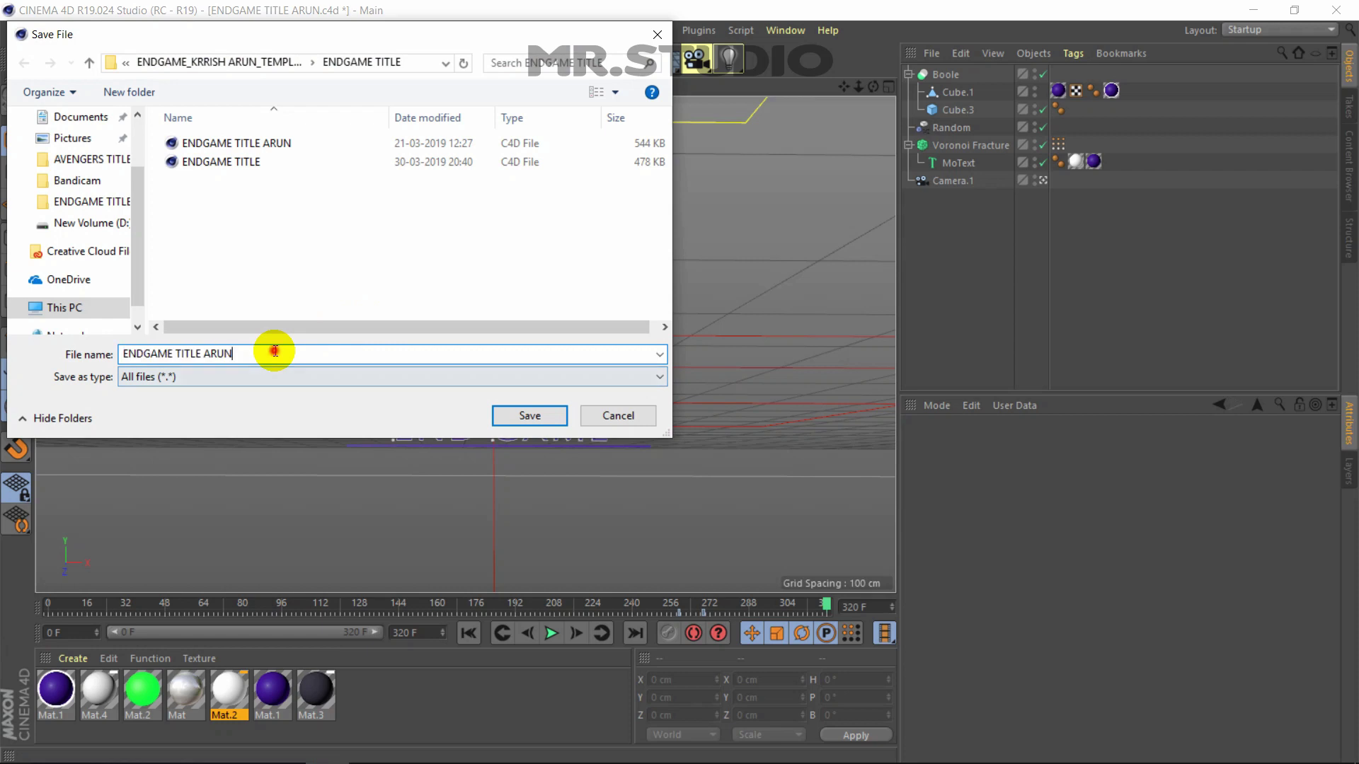
pyautogui.write('2')
pyautogui.press('Return')
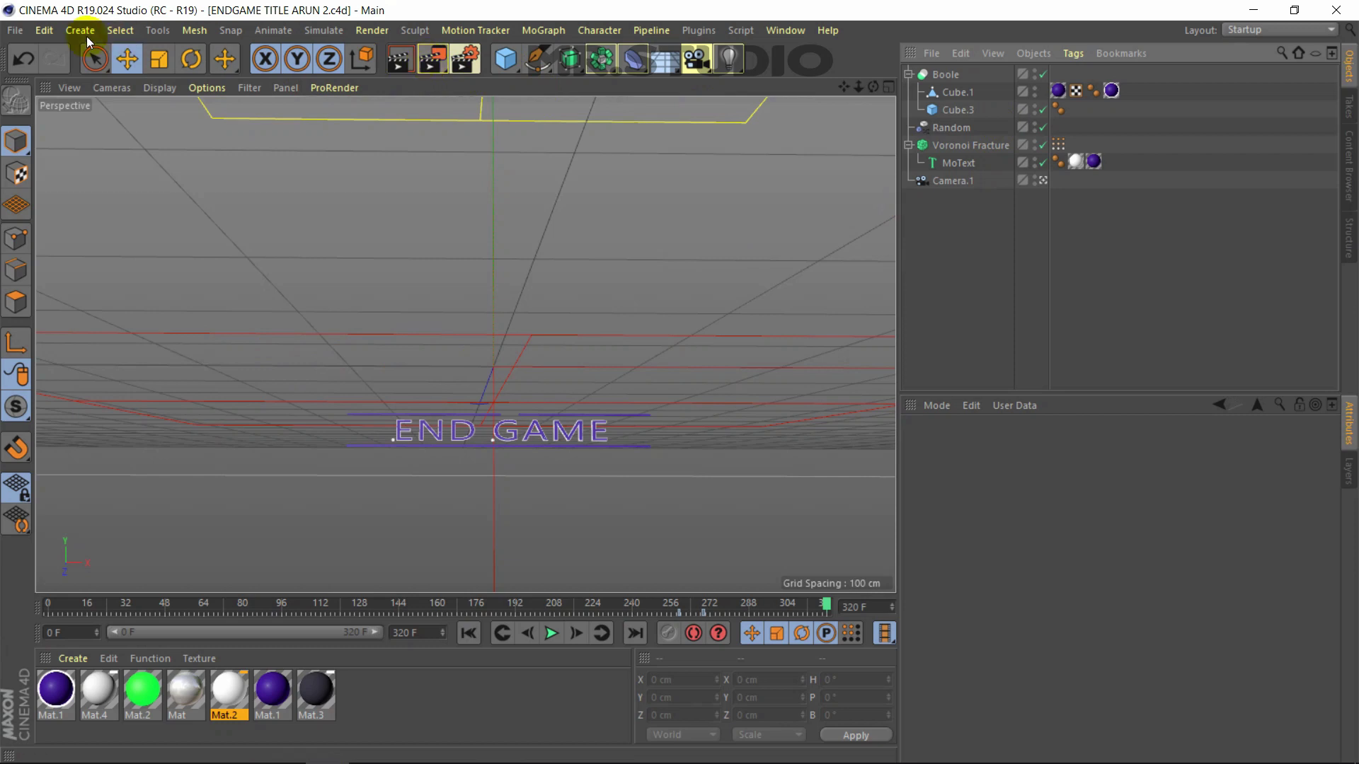
# Open the project MARVEL TITLE ARUN from the MARVEL TITLE folder
pyautogui.click(15, 30)
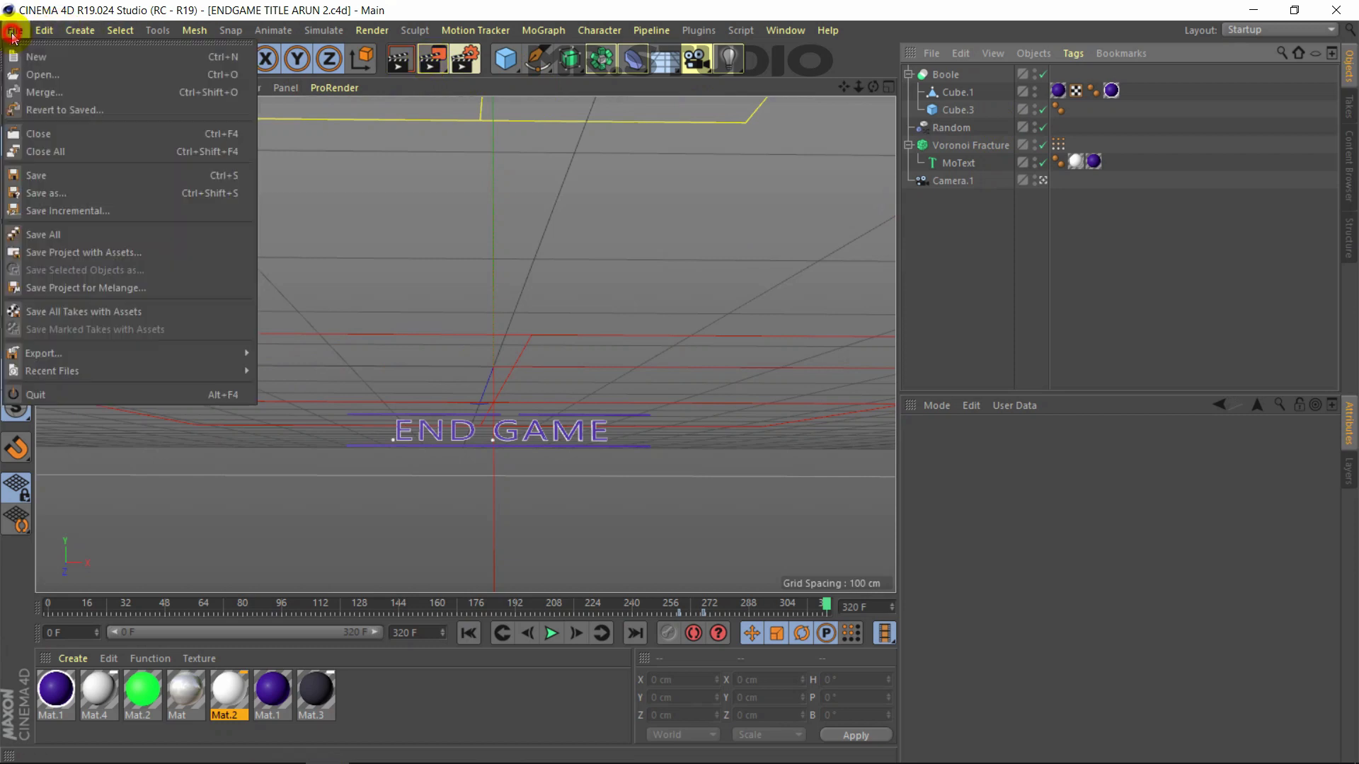
pyautogui.click(49, 75)
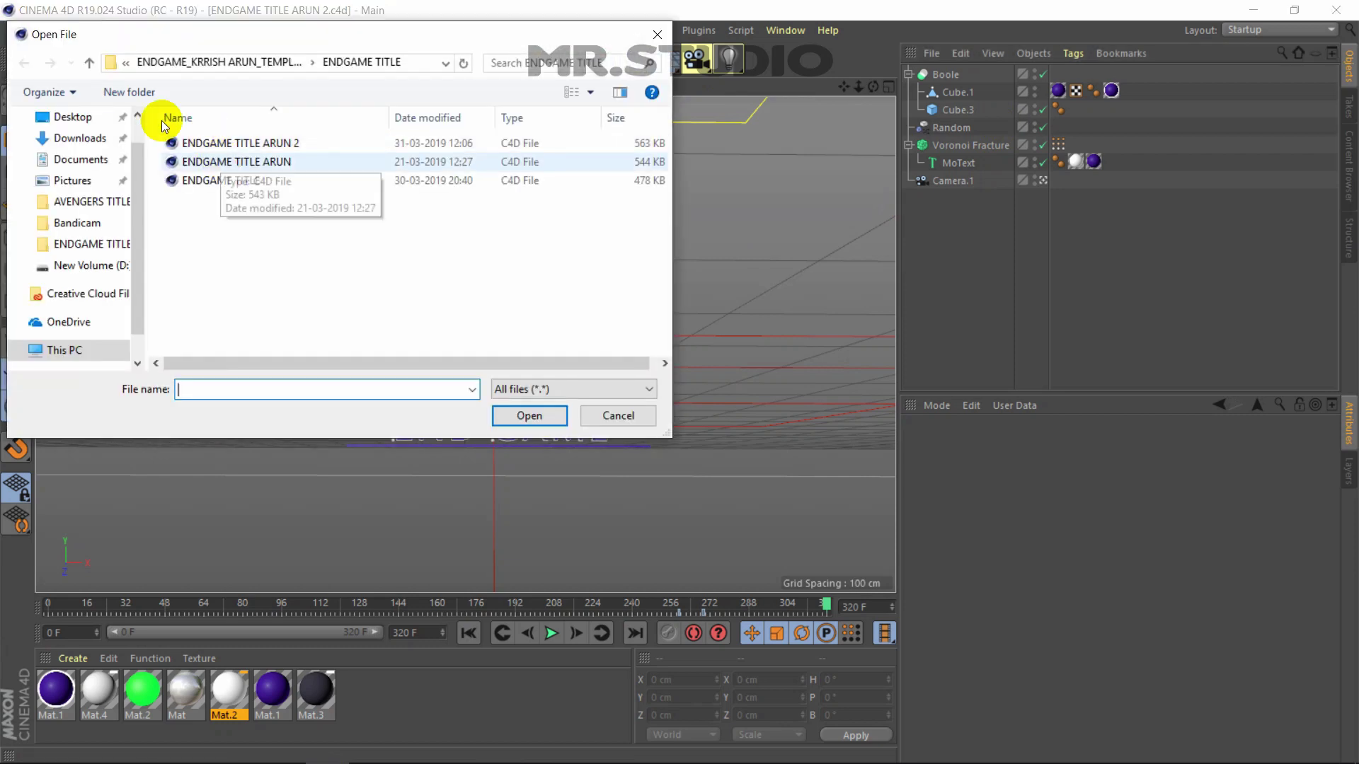
pyautogui.click(89, 62)
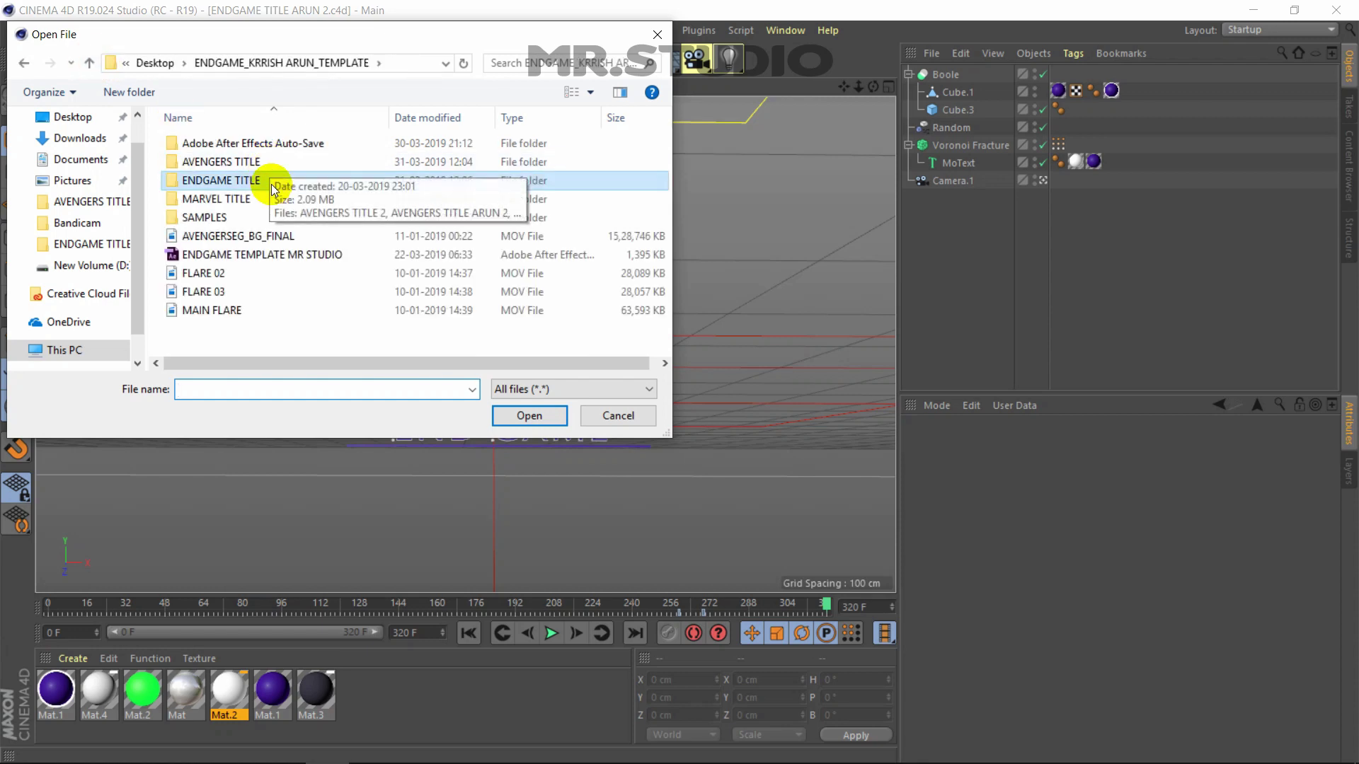
pyautogui.doubleClick(270, 198)
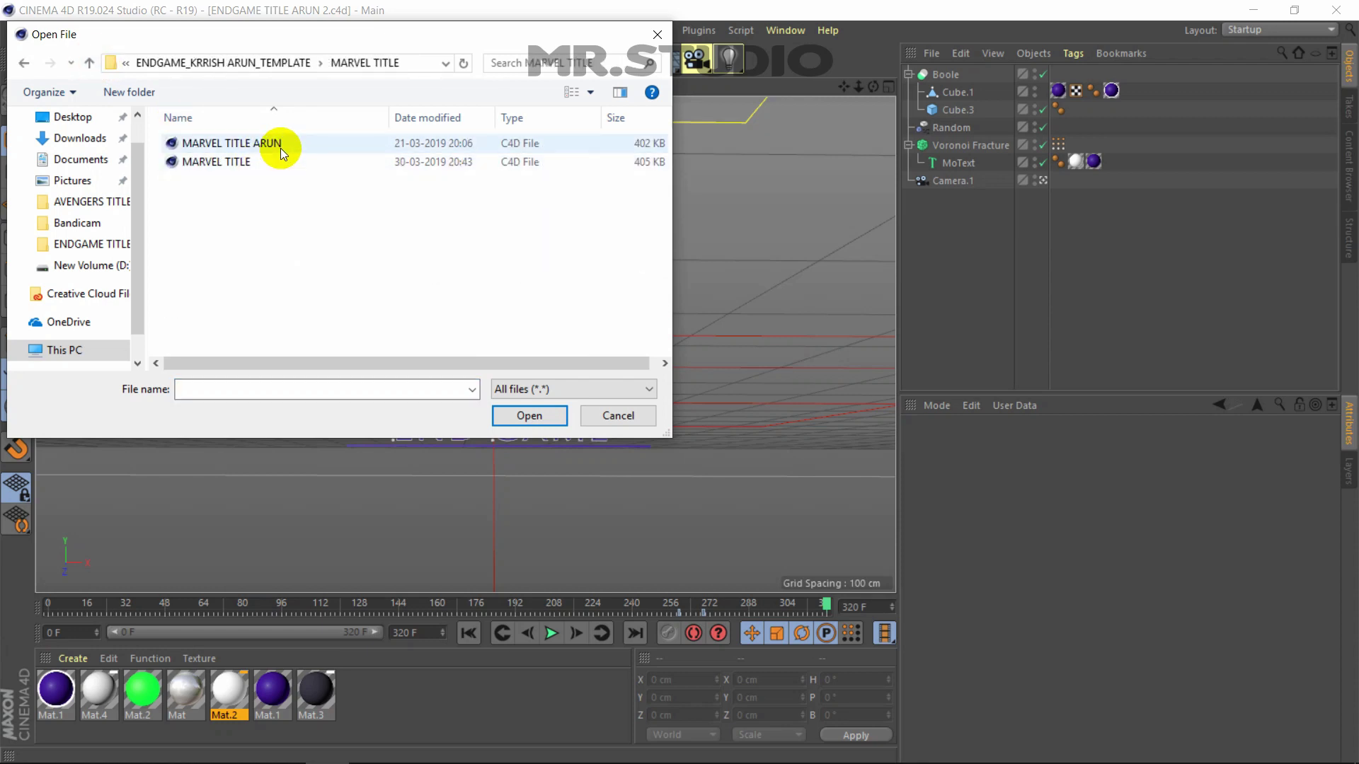
pyautogui.doubleClick(280, 144)
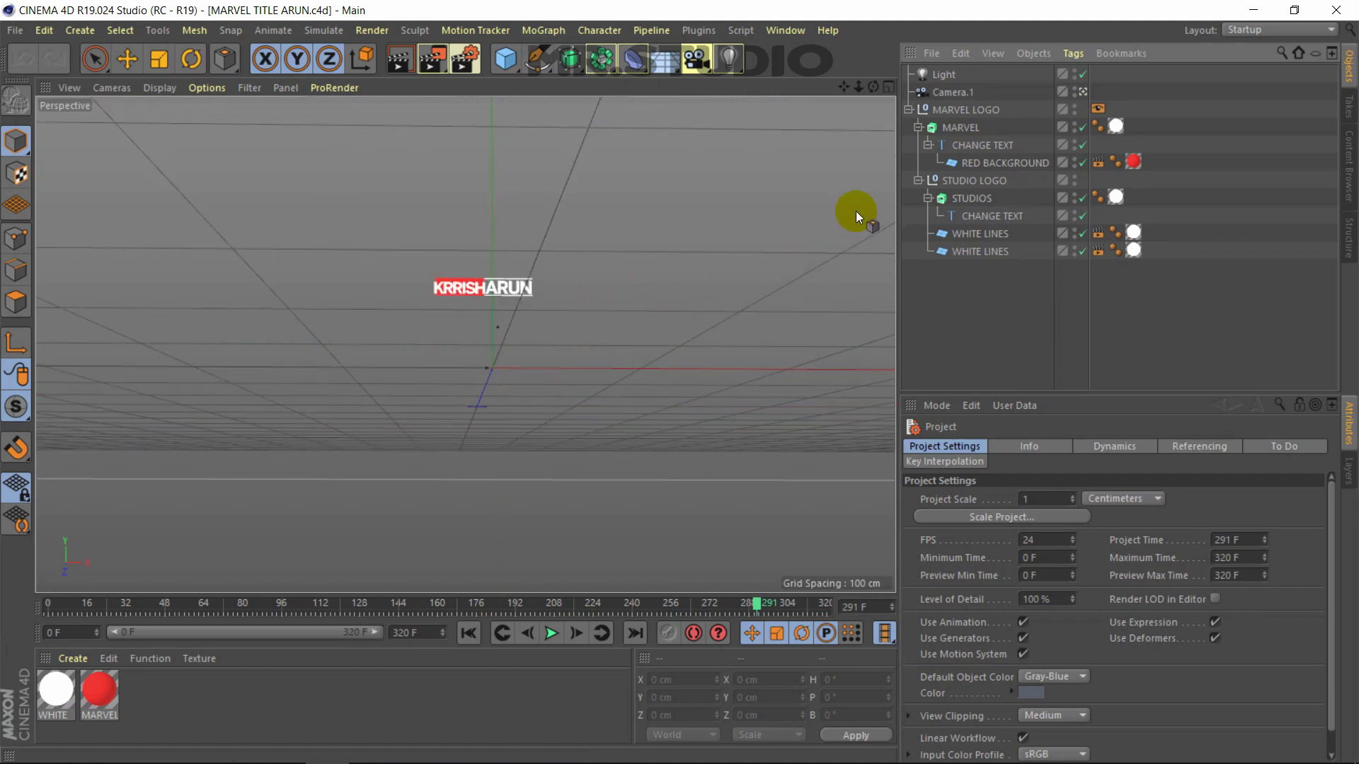
# Change the wording of the CHANGE TEXT object under MARVEL to "MARVEL"
pyautogui.click(1003, 142)
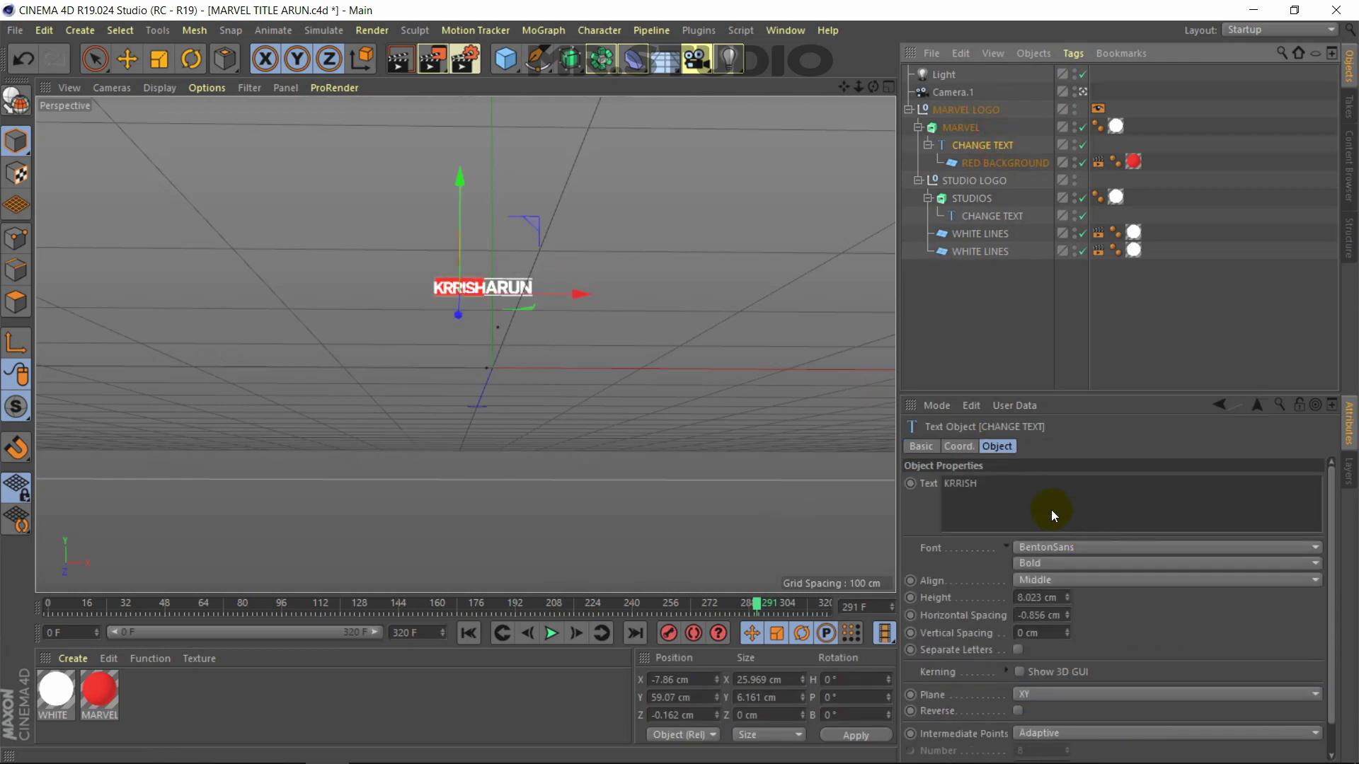
pyautogui.click(1039, 494)
pyautogui.hotkey('ctrl', 'a')
pyautogui.press('BackSpace')
pyautogui.write('MARVE')
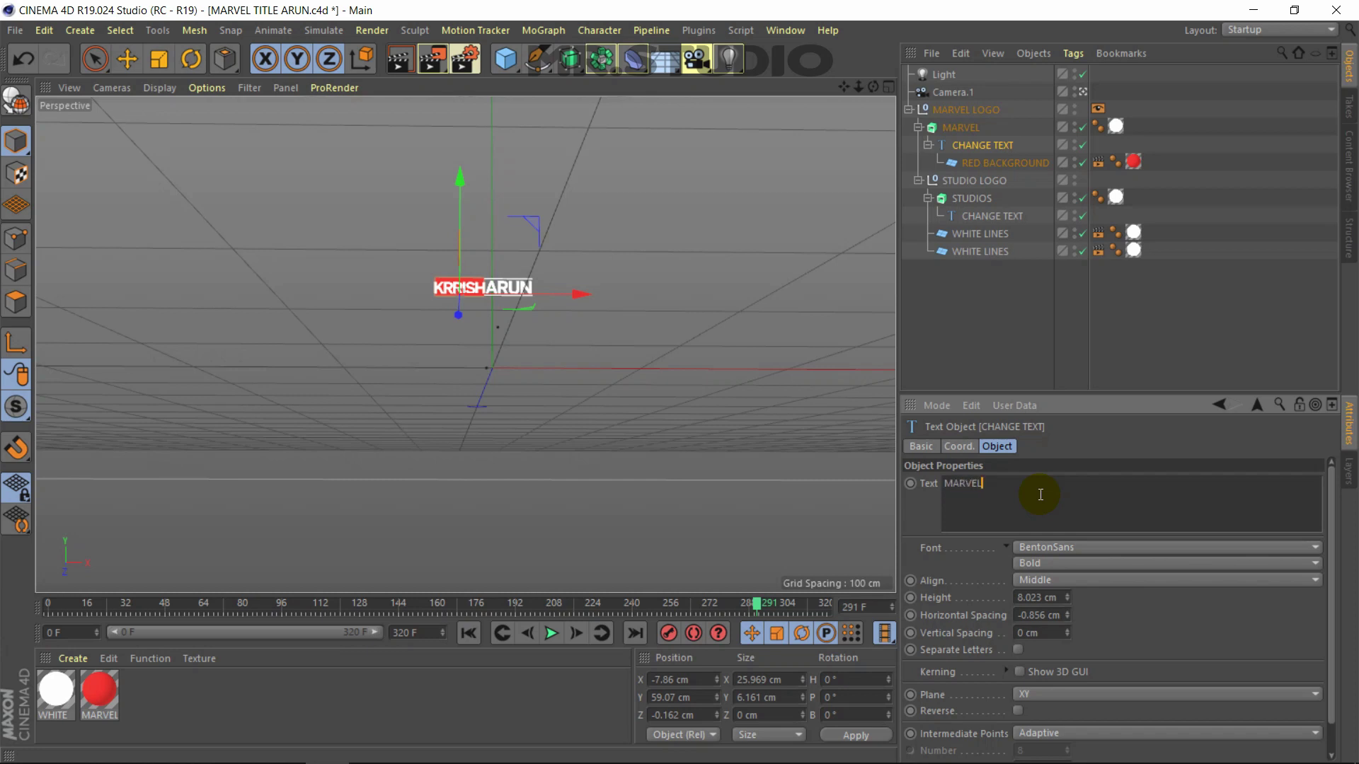
pyautogui.click(1065, 456)
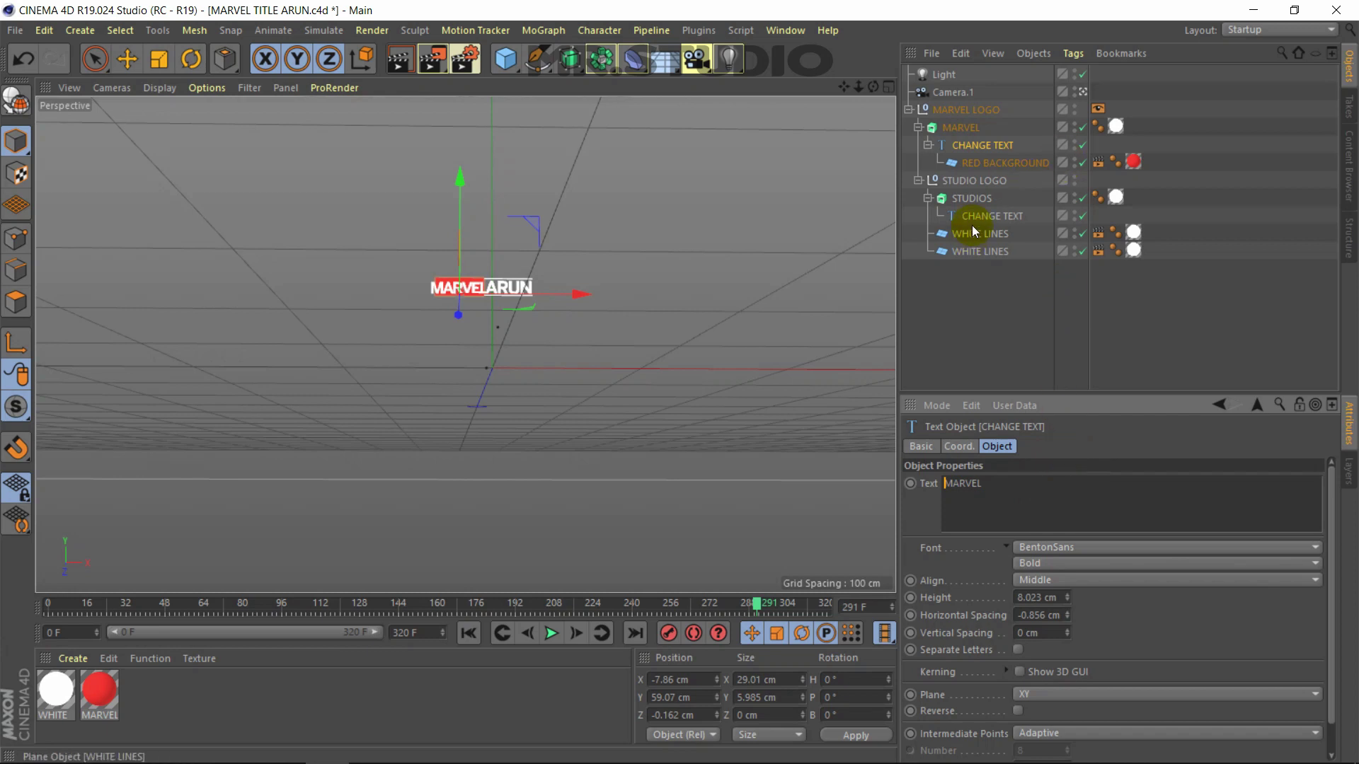
# Change the wording of the CHANGE TEXT object under STUDIOS to "STUDIO" and deselect it
pyautogui.click(987, 201)
pyautogui.click(991, 216)
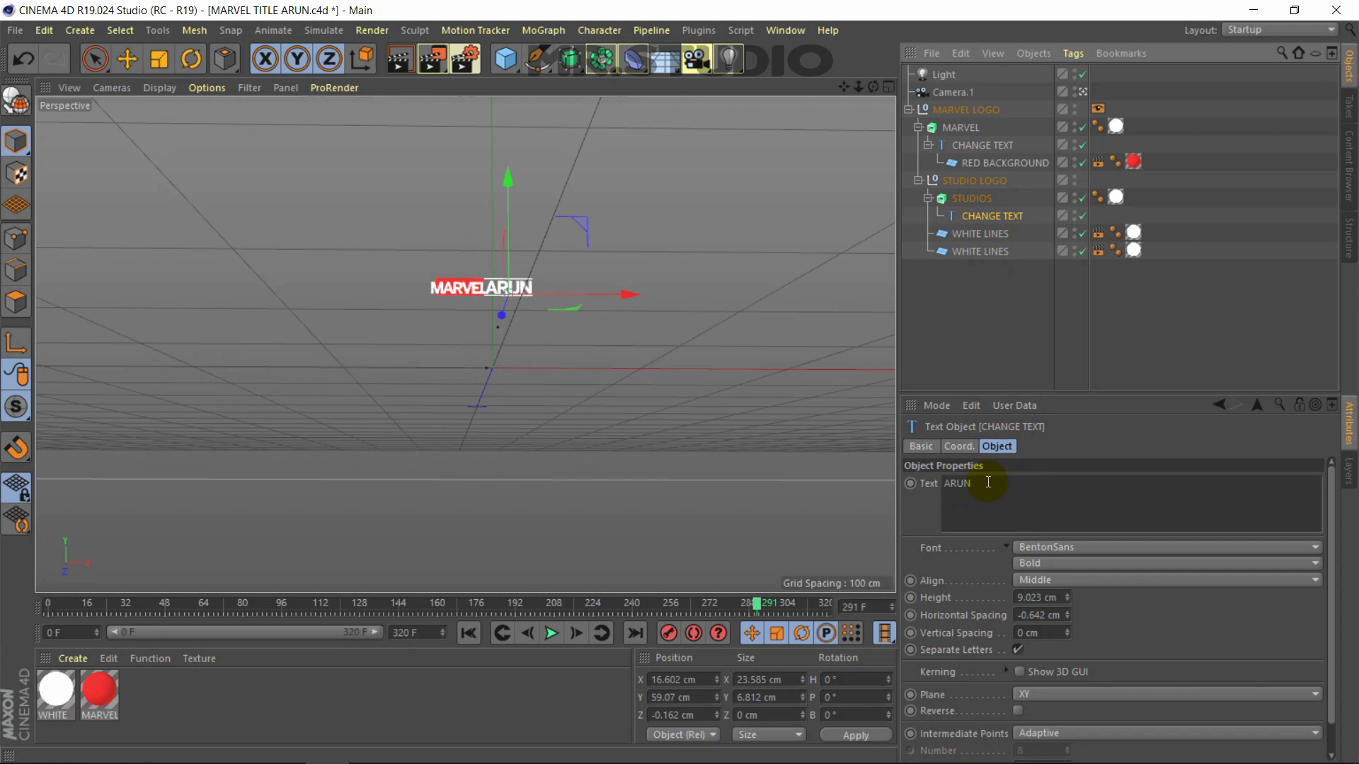
pyautogui.click(987, 483)
pyautogui.write('STUDIO')
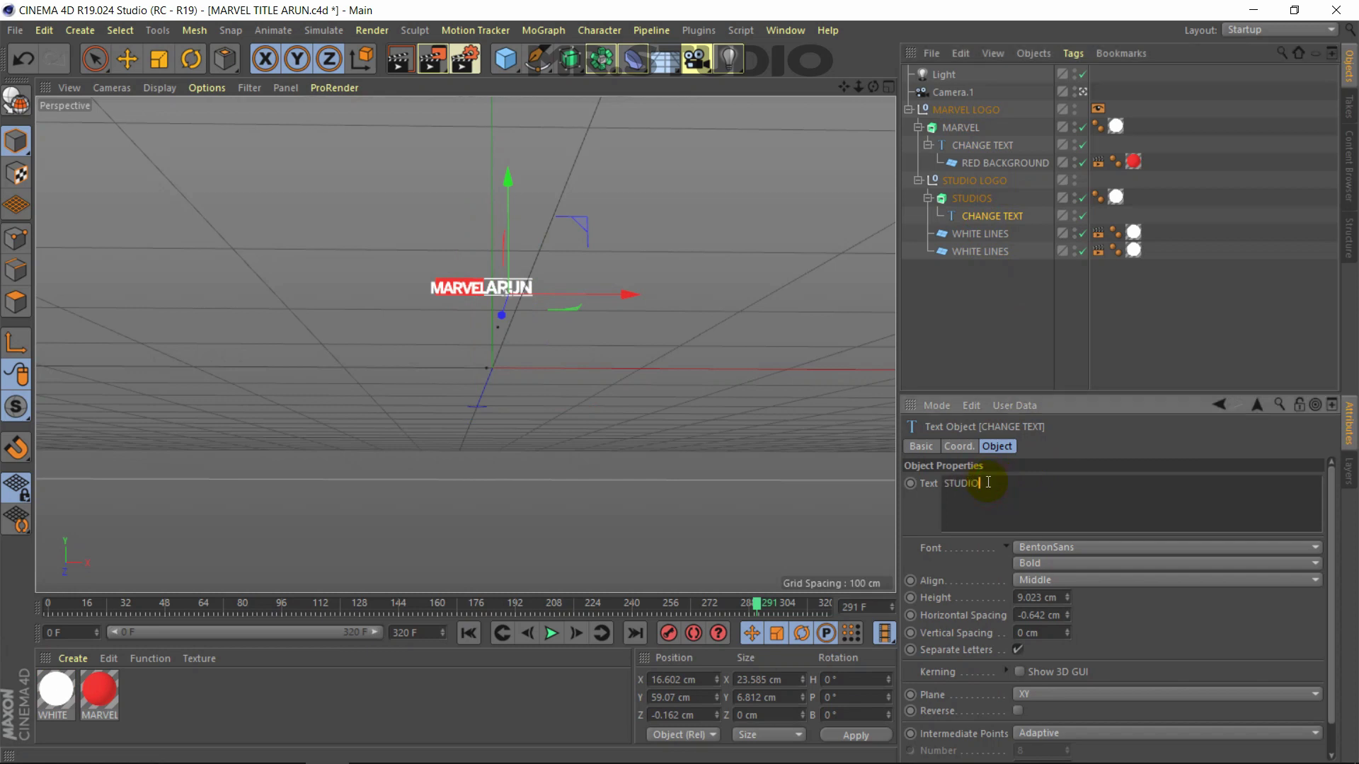
pyautogui.click(1132, 292)
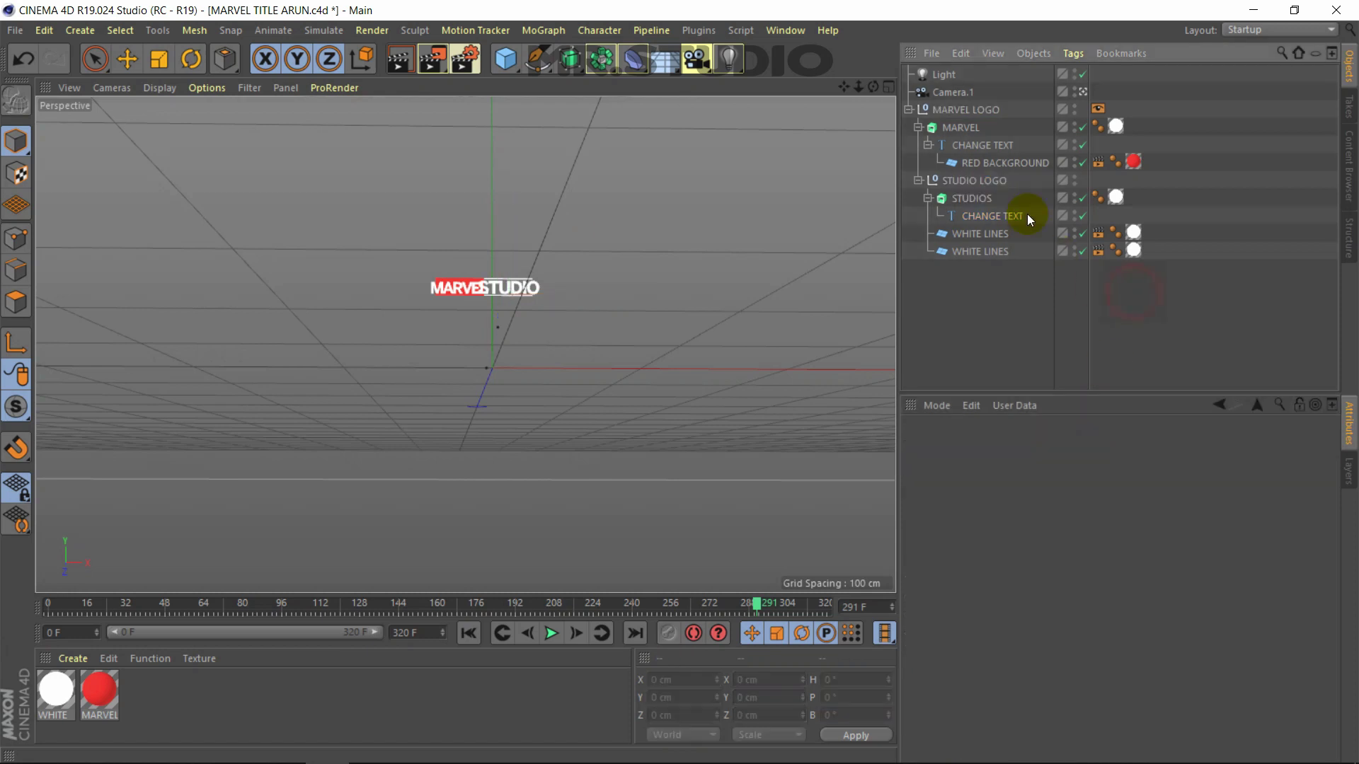
# Try narrowing the RED BACKGROUND plane behind the MARVEL text to 22.741 cm, widen it again and deselect it
pyautogui.click(1006, 164)
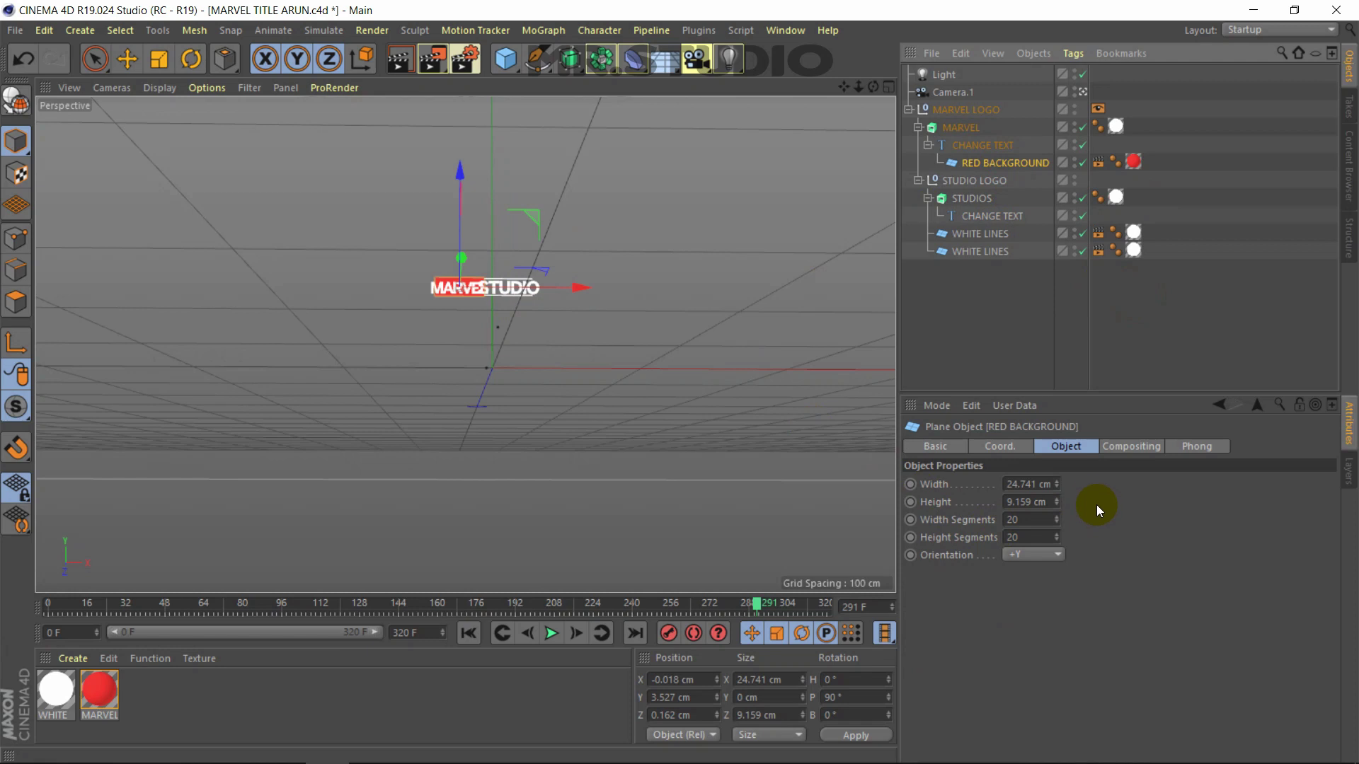
pyautogui.click(1057, 486)
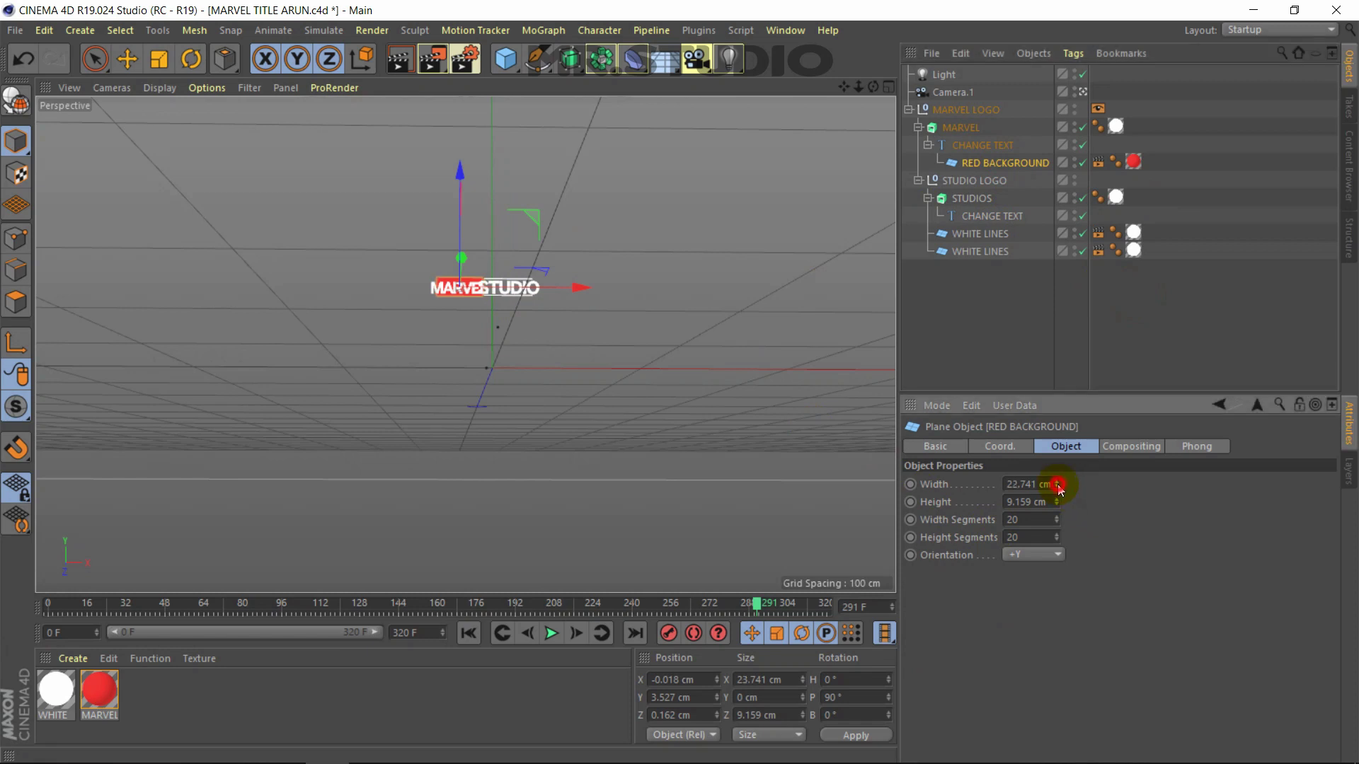
pyautogui.click(1058, 482)
pyautogui.click(1057, 481)
pyautogui.click(1125, 357)
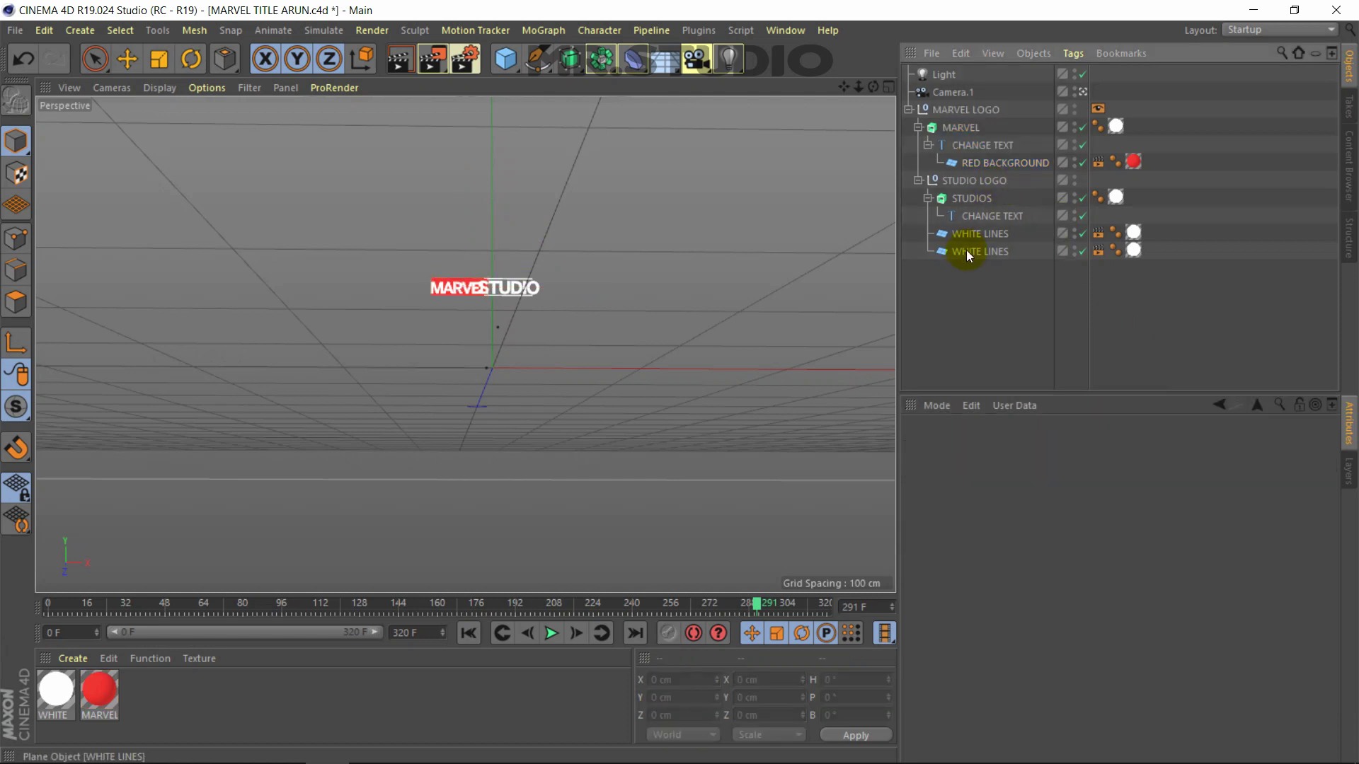
# Move the STUDIO LOGO null about 6 cm in the positive X direction so STUDIO clears the MARVEL text, and deselect it
pyautogui.moveTo(986, 218); pyautogui.dragTo(511, 285)
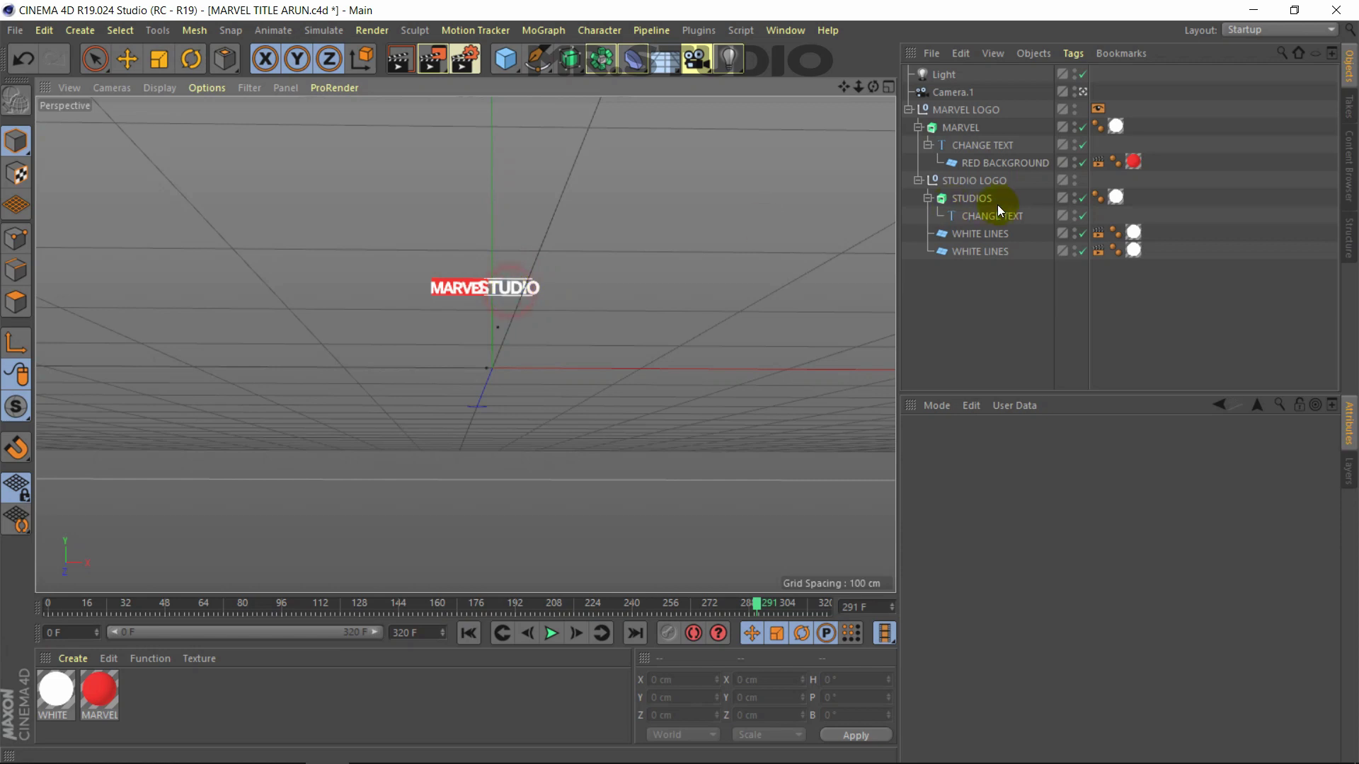
pyautogui.moveTo(970, 200); pyautogui.dragTo(540, 371)
pyautogui.click(973, 186)
pyautogui.moveTo(973, 187); pyautogui.dragTo(575, 279)
pyautogui.moveTo(556, 338); pyautogui.dragTo(581, 320)
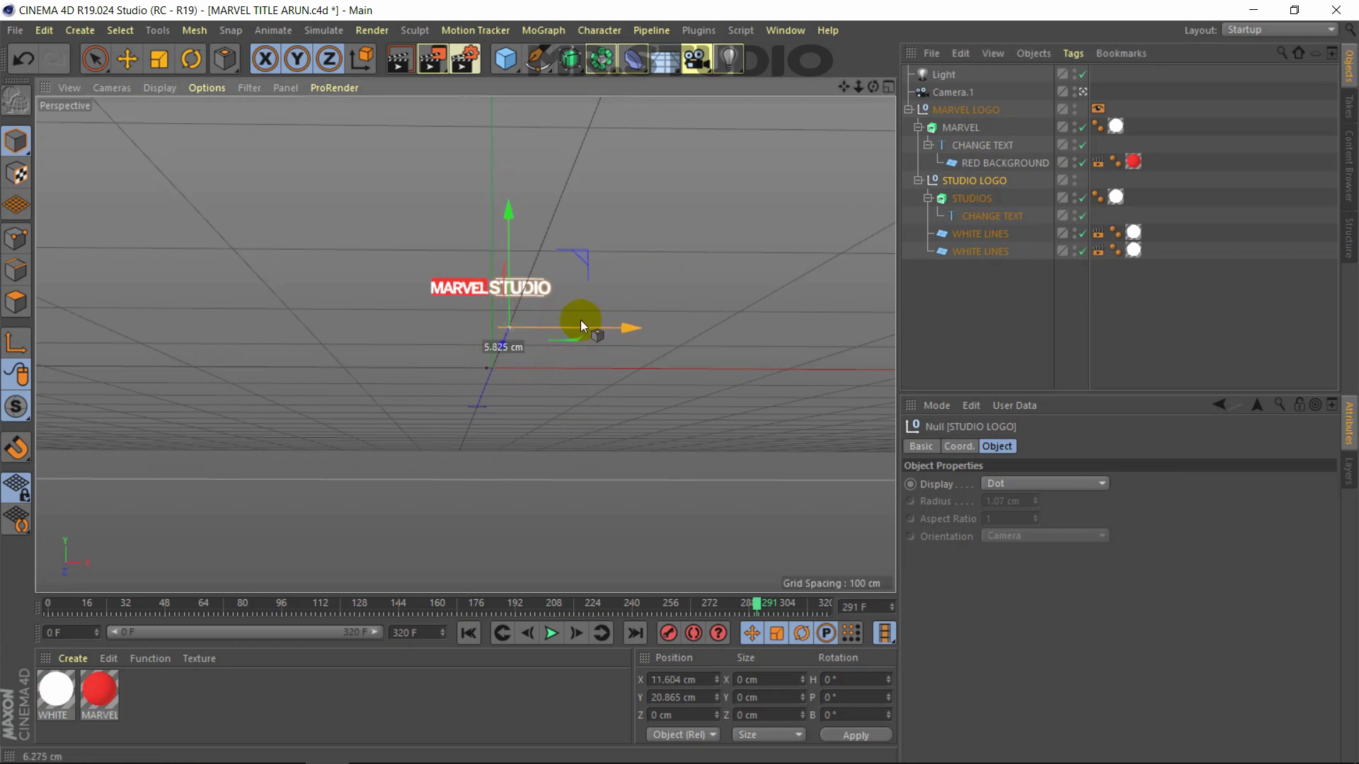
pyautogui.click(1000, 323)
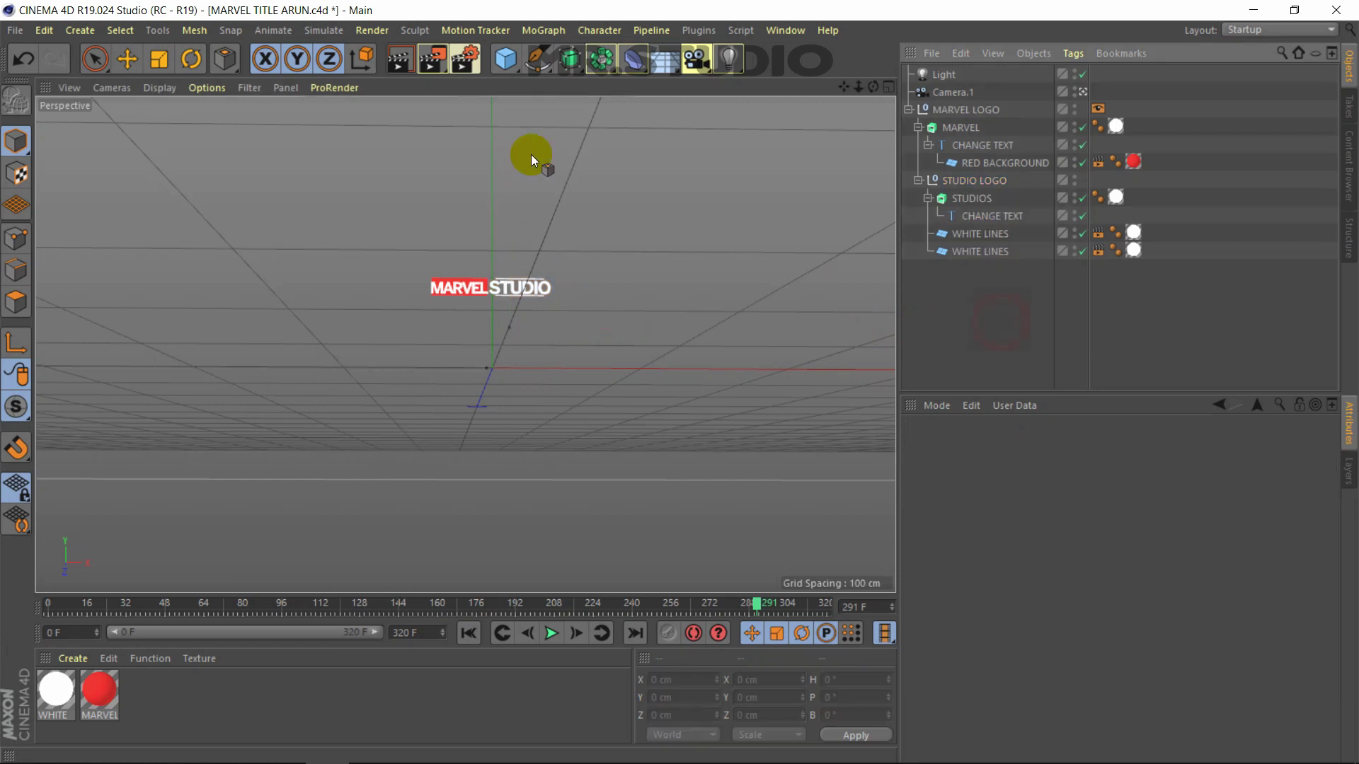
# Save the MARVEL STUDIO title project as a new file named STUDIO in the MARVEL TITLE folder
pyautogui.click(44, 30)
pyautogui.moveTo(14, 30)
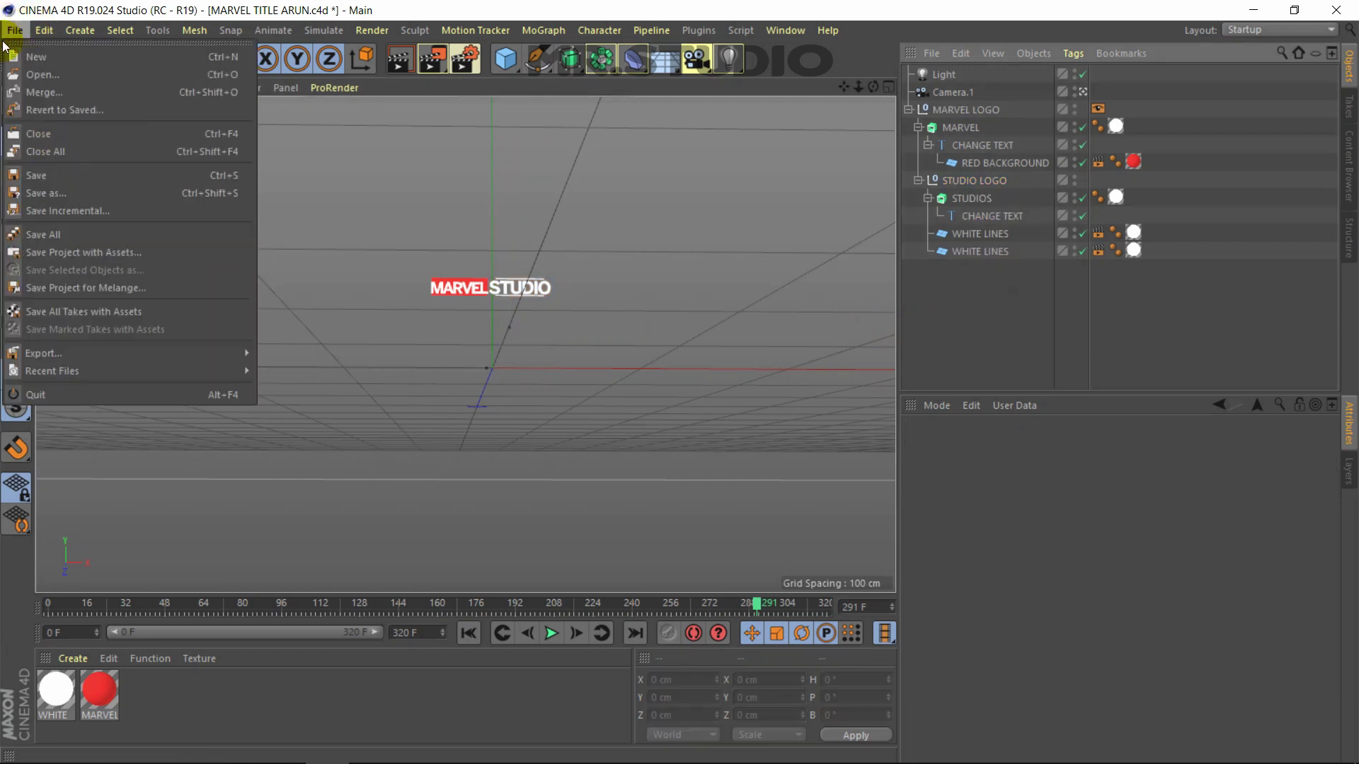
pyautogui.click(37, 192)
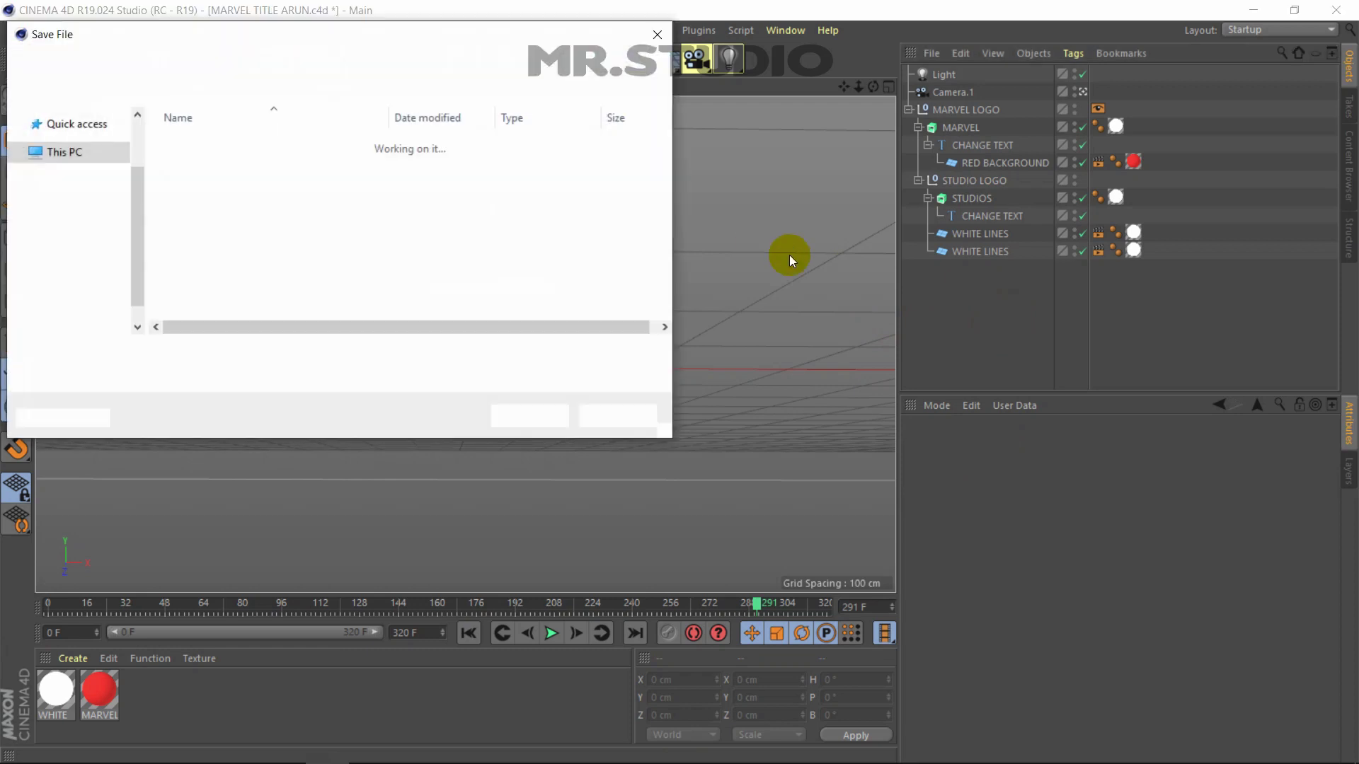
pyautogui.press('BackSpace')
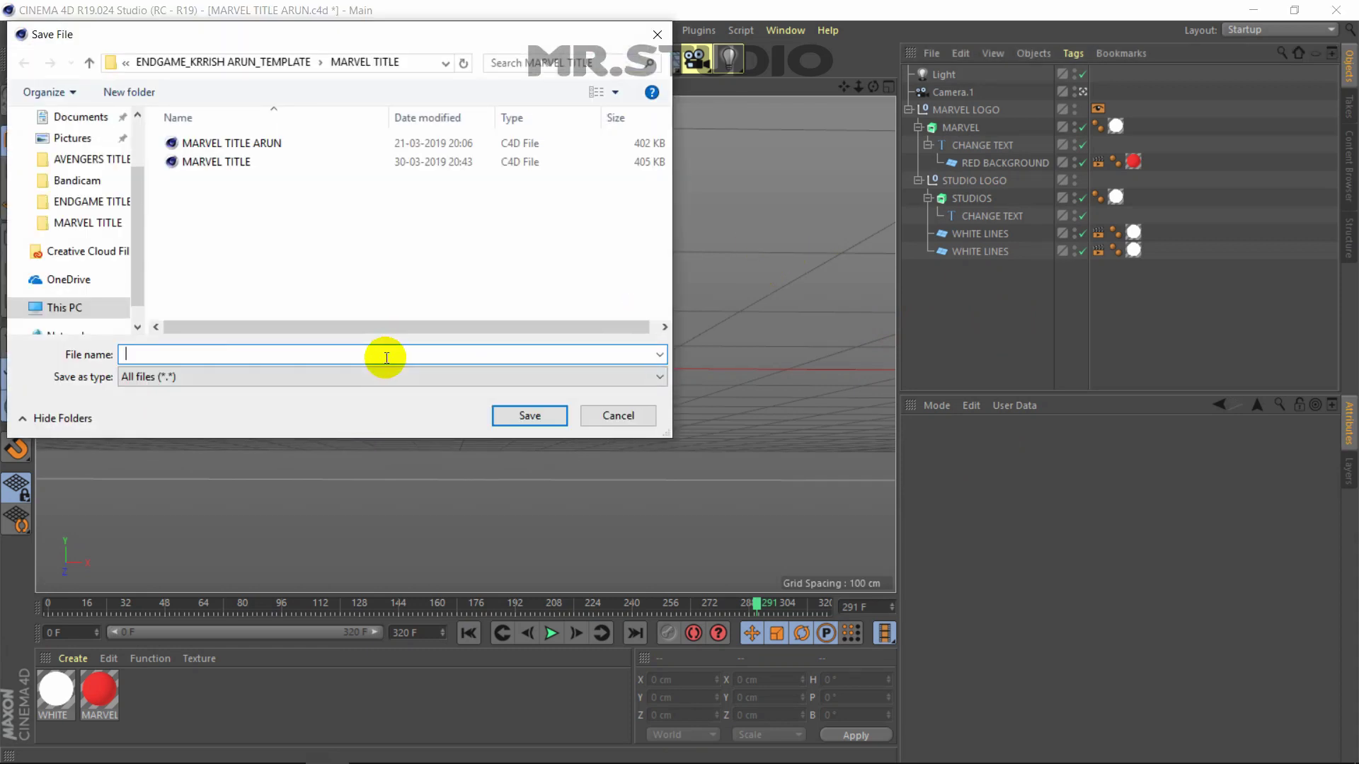
pyautogui.write('STU')
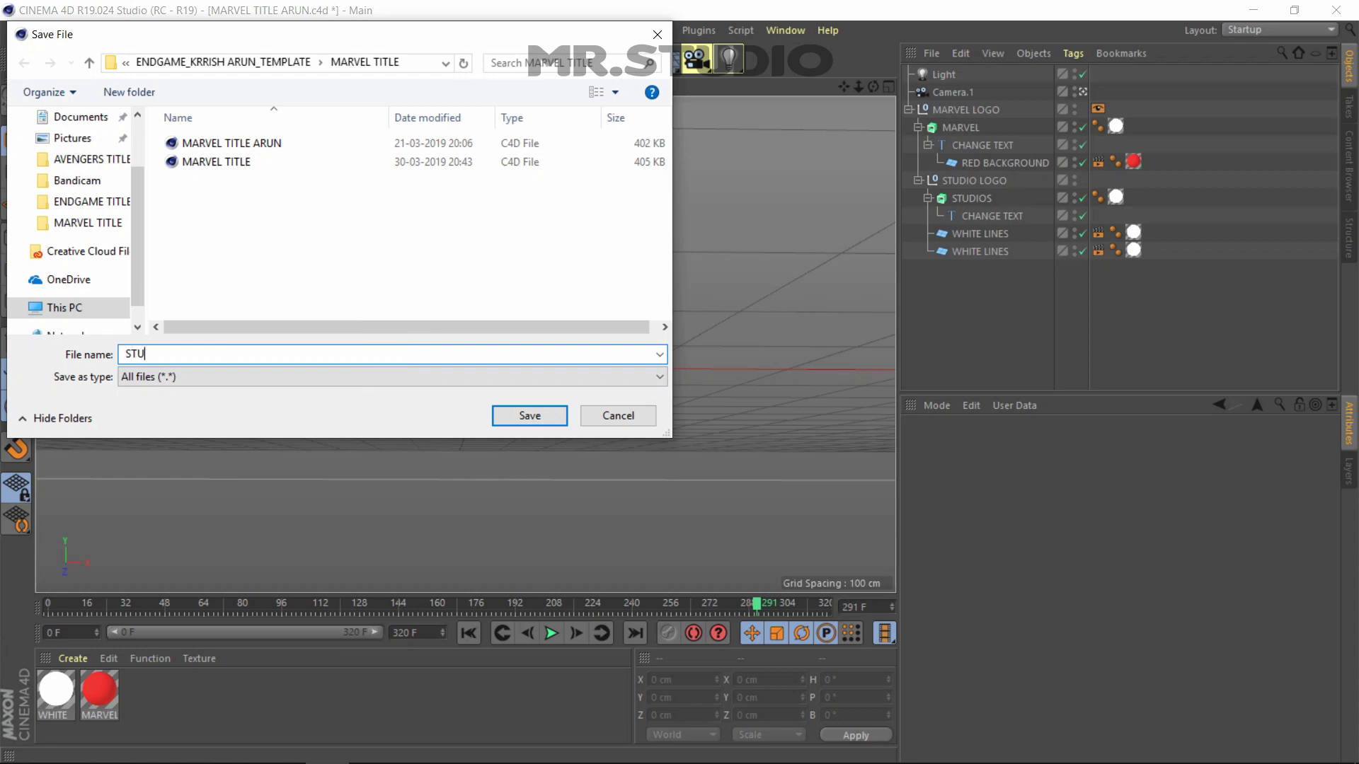
pyautogui.write('FDIO')
pyautogui.press('Return')
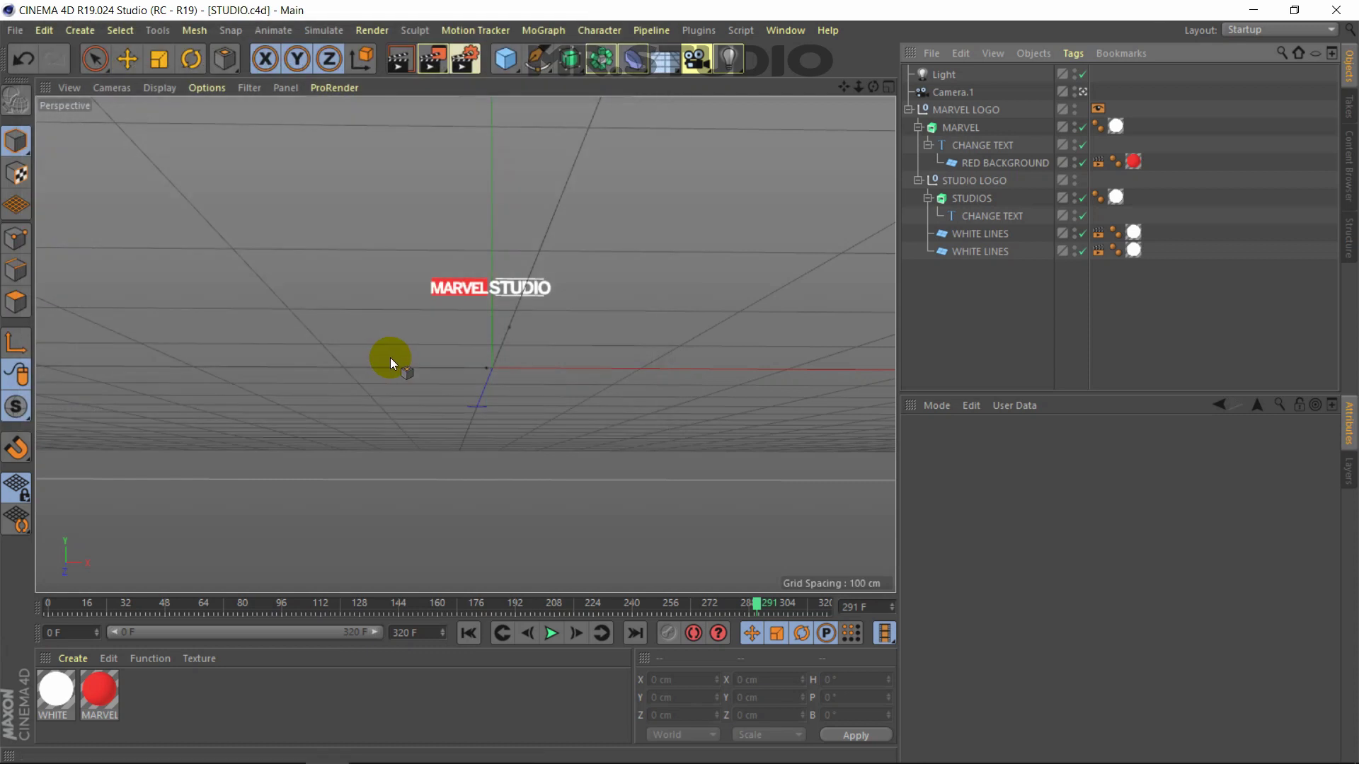
# Try rendering the MARVEL STUDIO title to the Picture Viewer, cancel the file overwrite and close the viewer
pyautogui.click(434, 61)
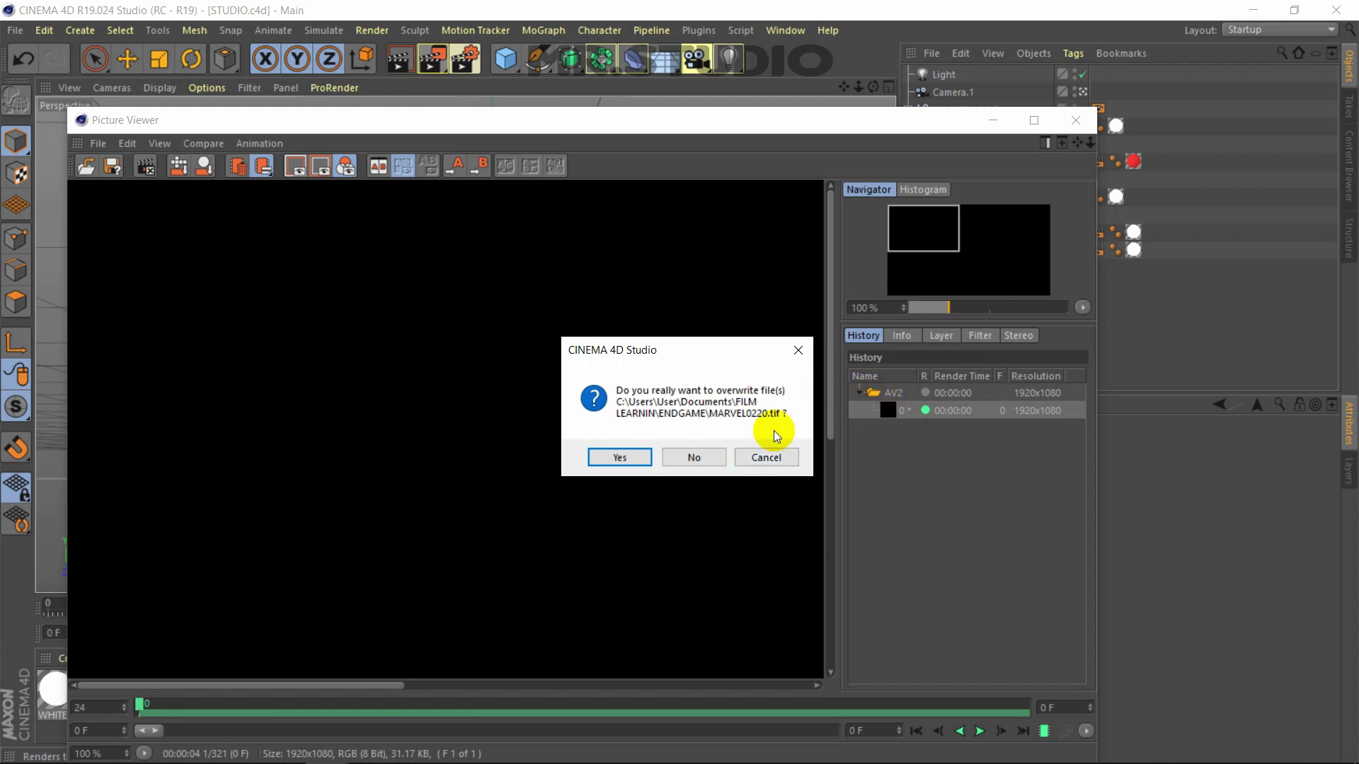
pyautogui.click(745, 462)
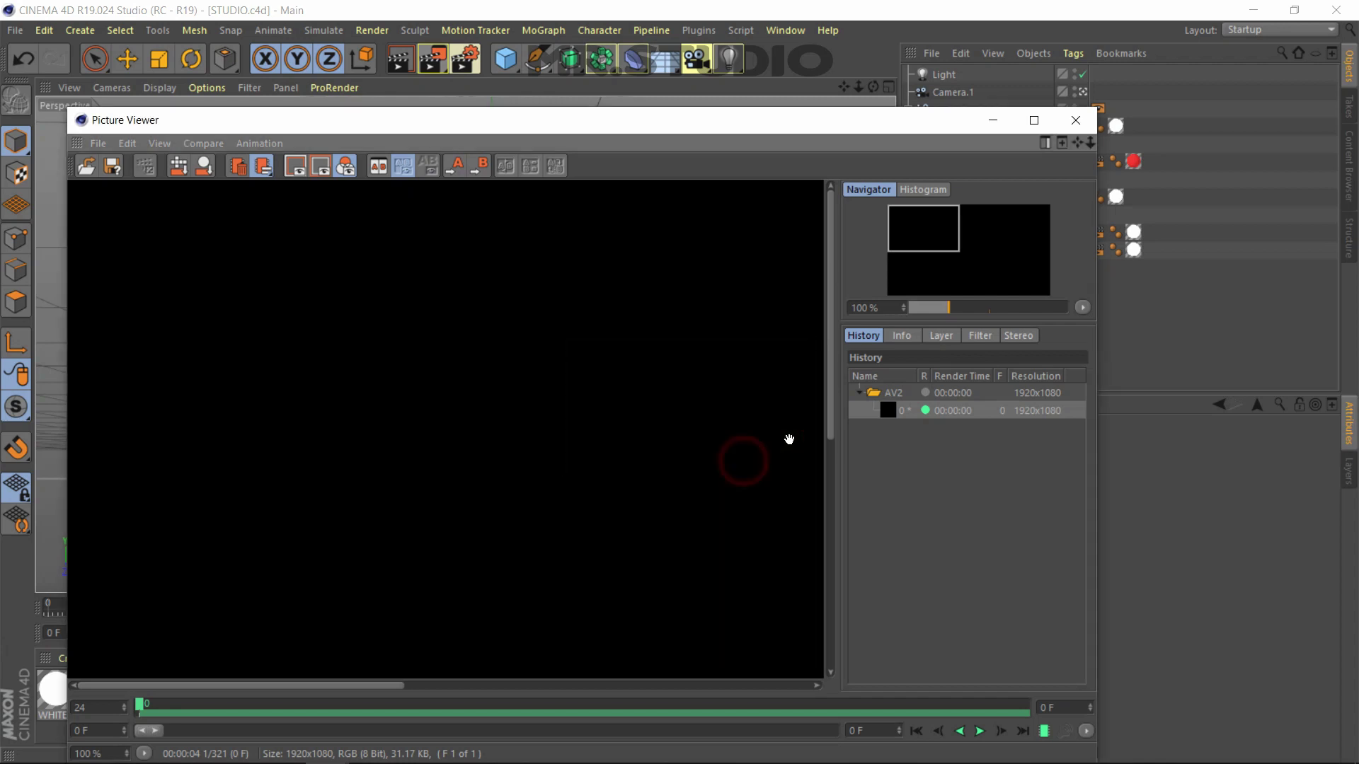
pyautogui.click(1075, 121)
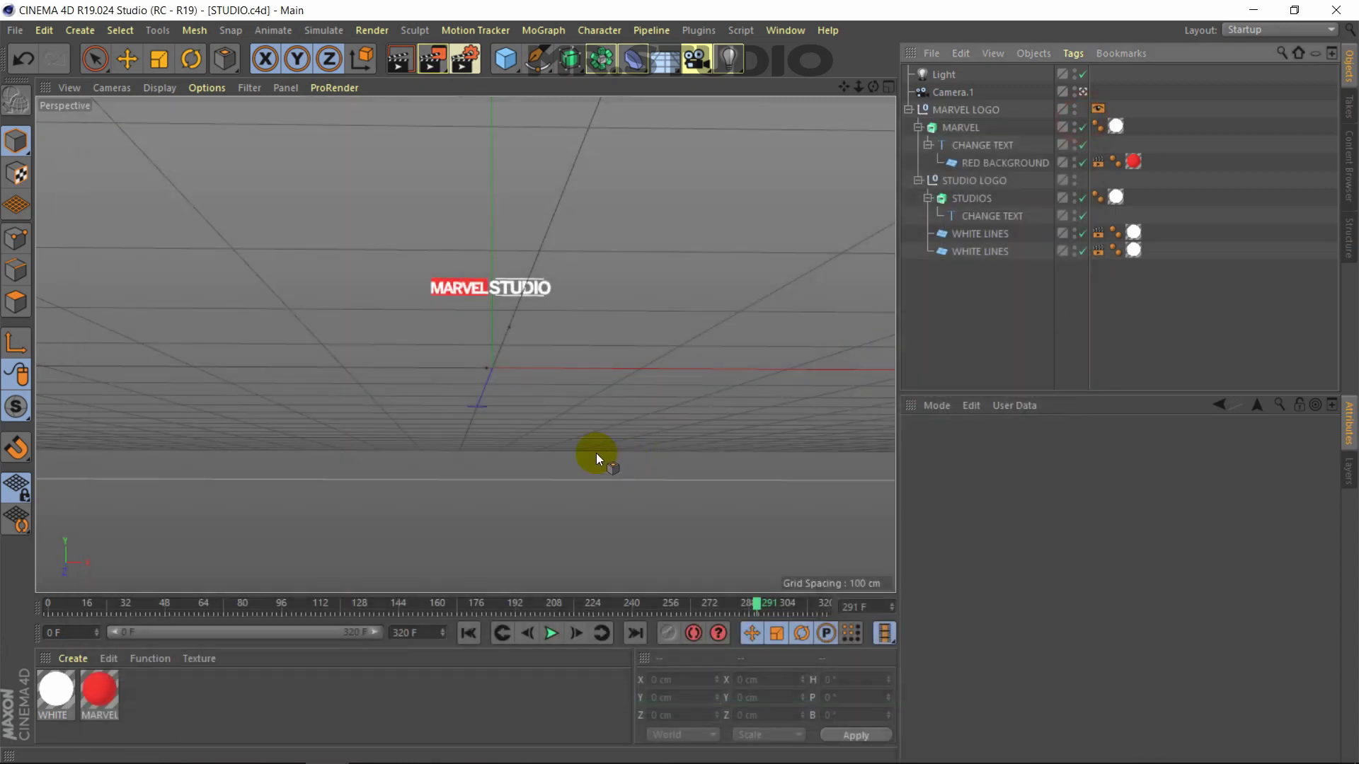
# Switch to After Effects and open the project ENDGAME TEMPLATE MR STUDIO, dismissing the missing-effects and font warnings
pyautogui.click(1252, 10)
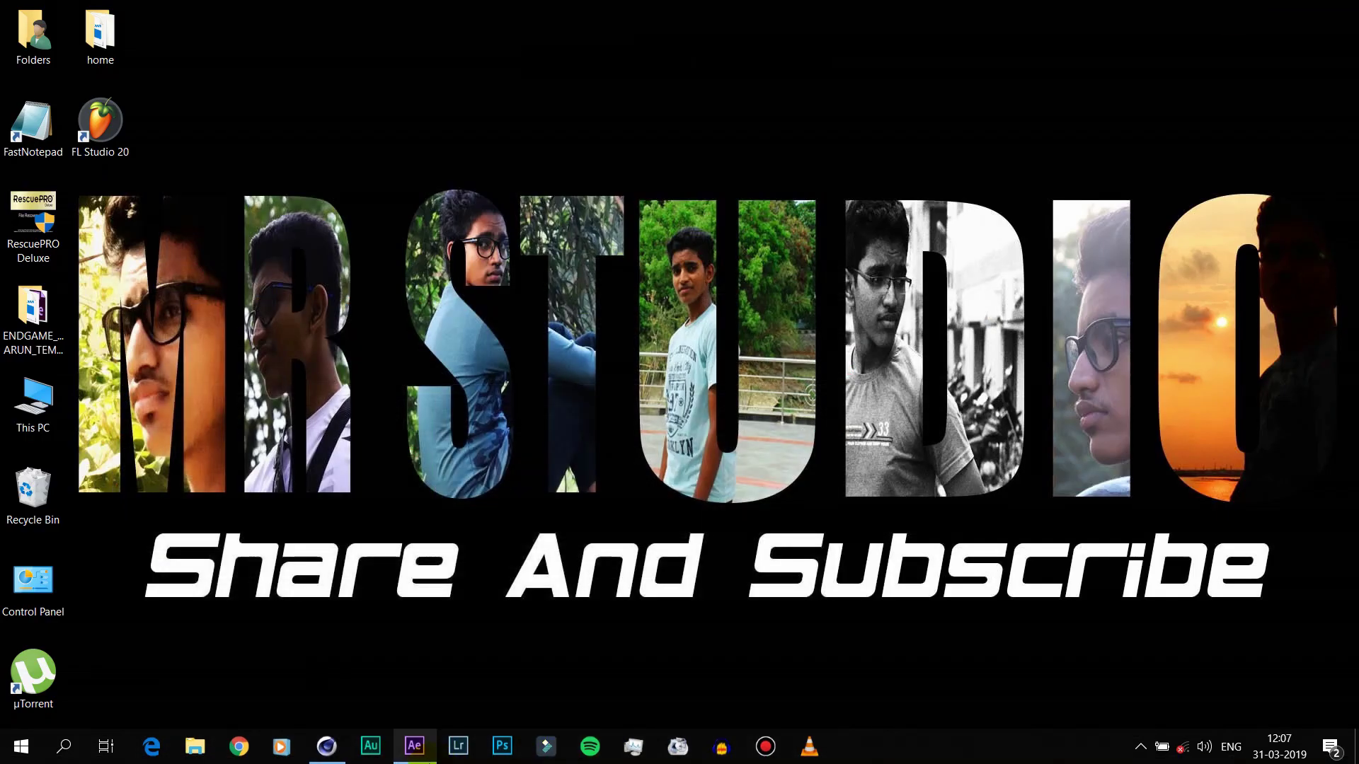
pyautogui.click(414, 746)
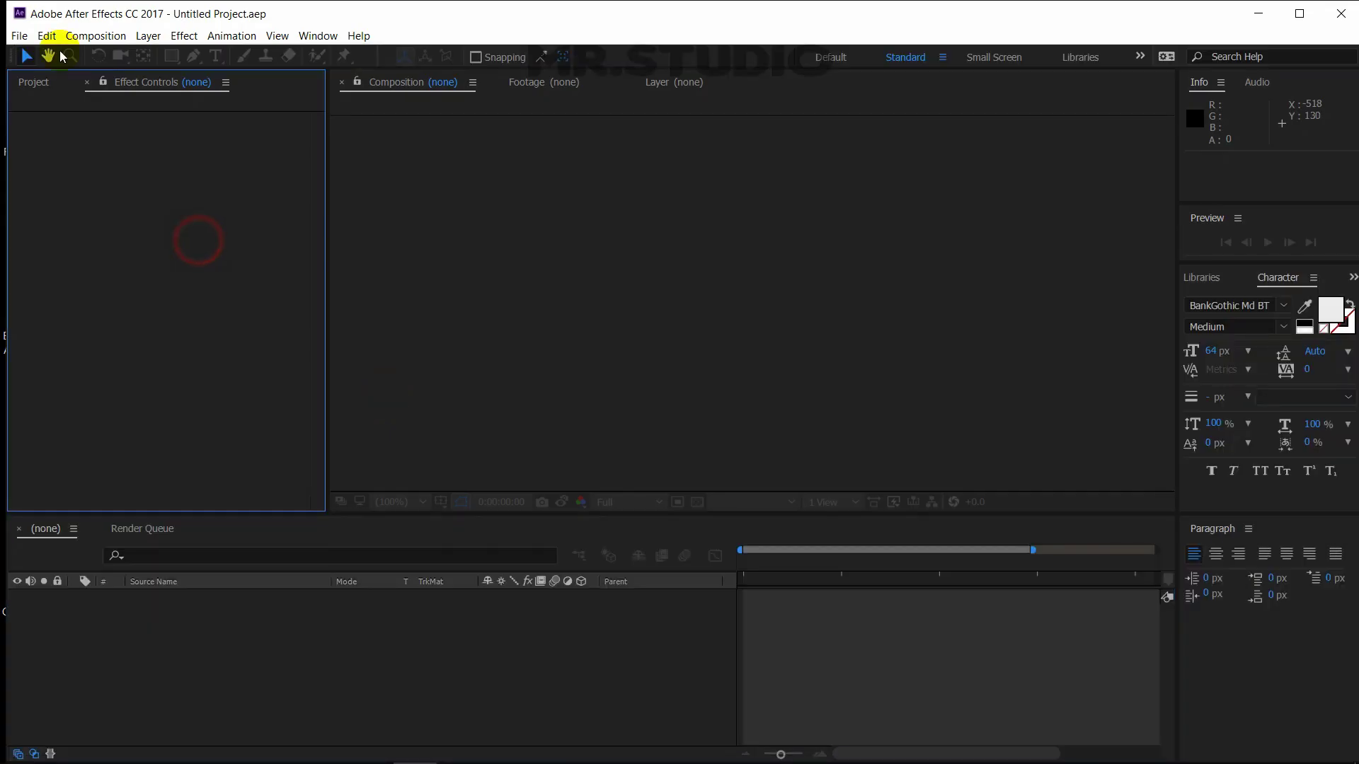
pyautogui.click(19, 36)
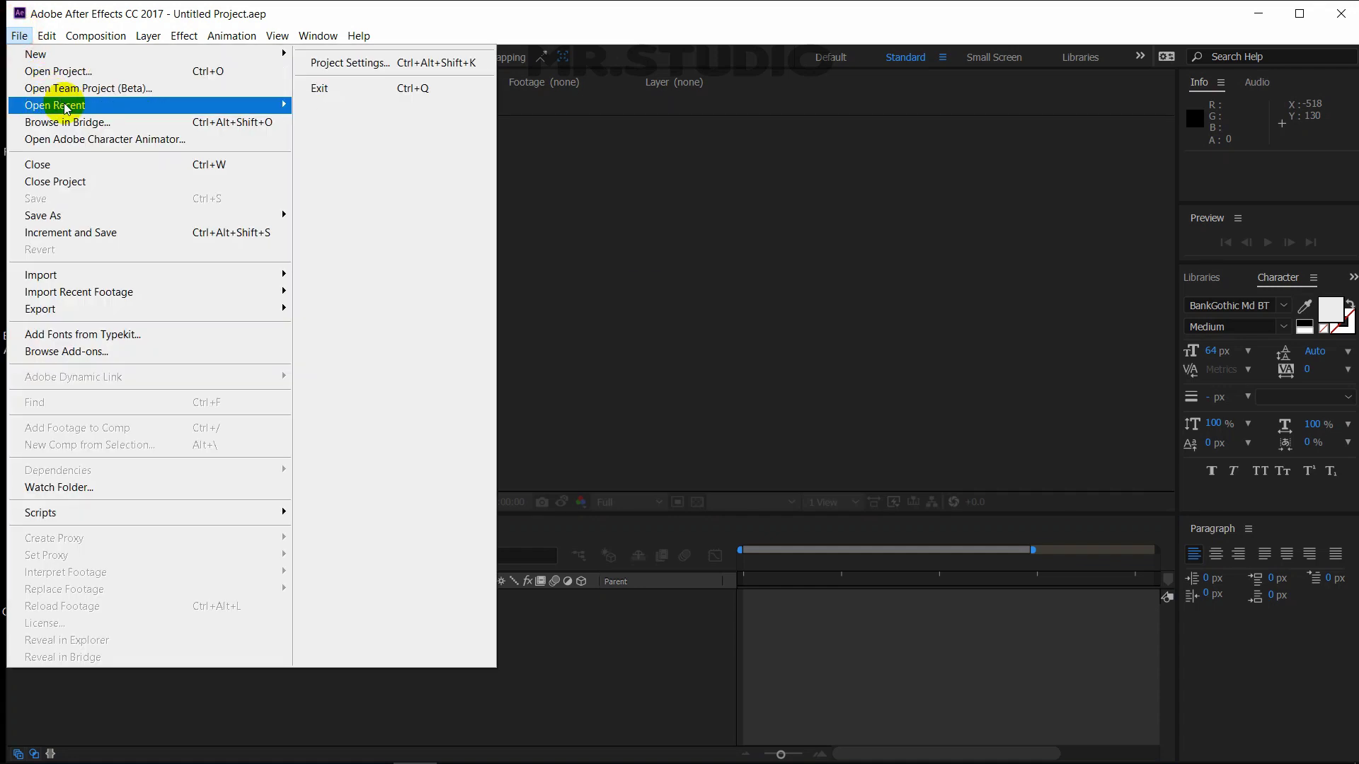
pyautogui.click(95, 73)
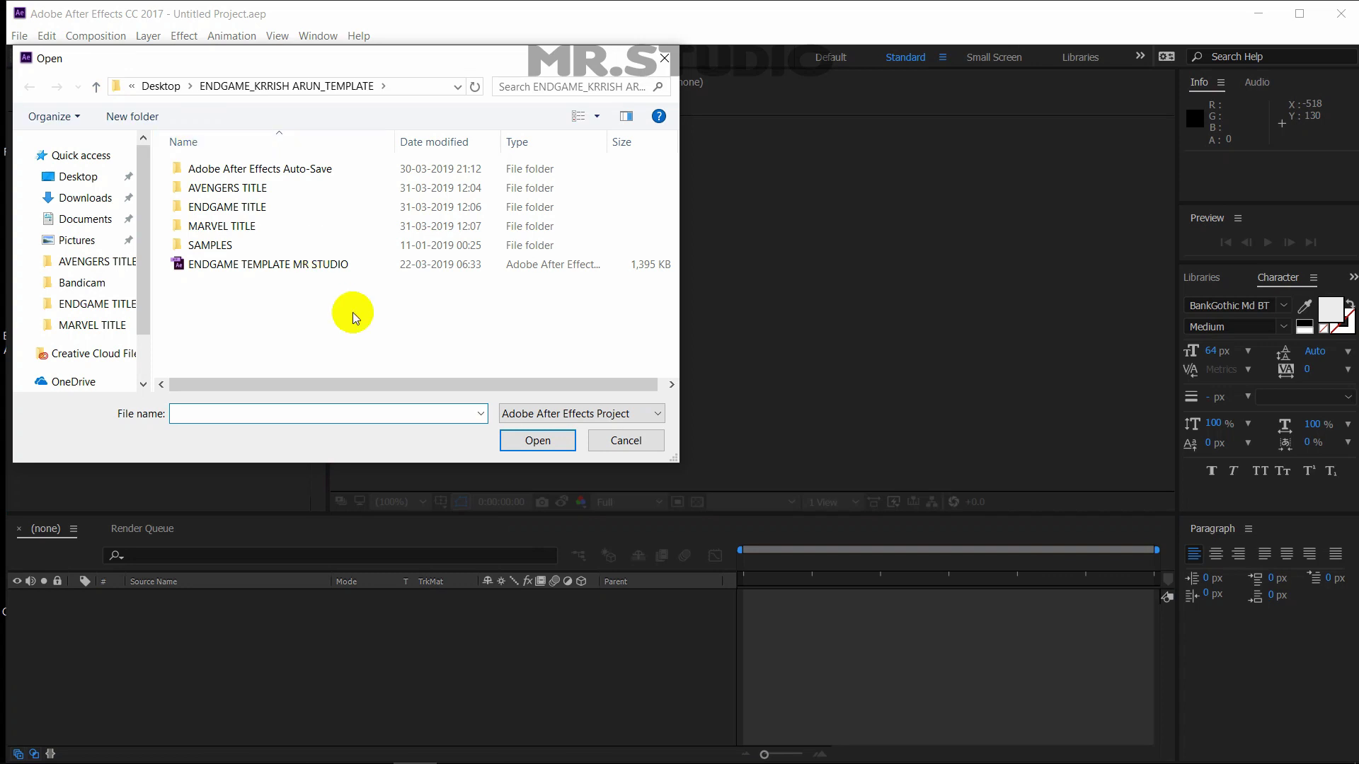
pyautogui.doubleClick(358, 266)
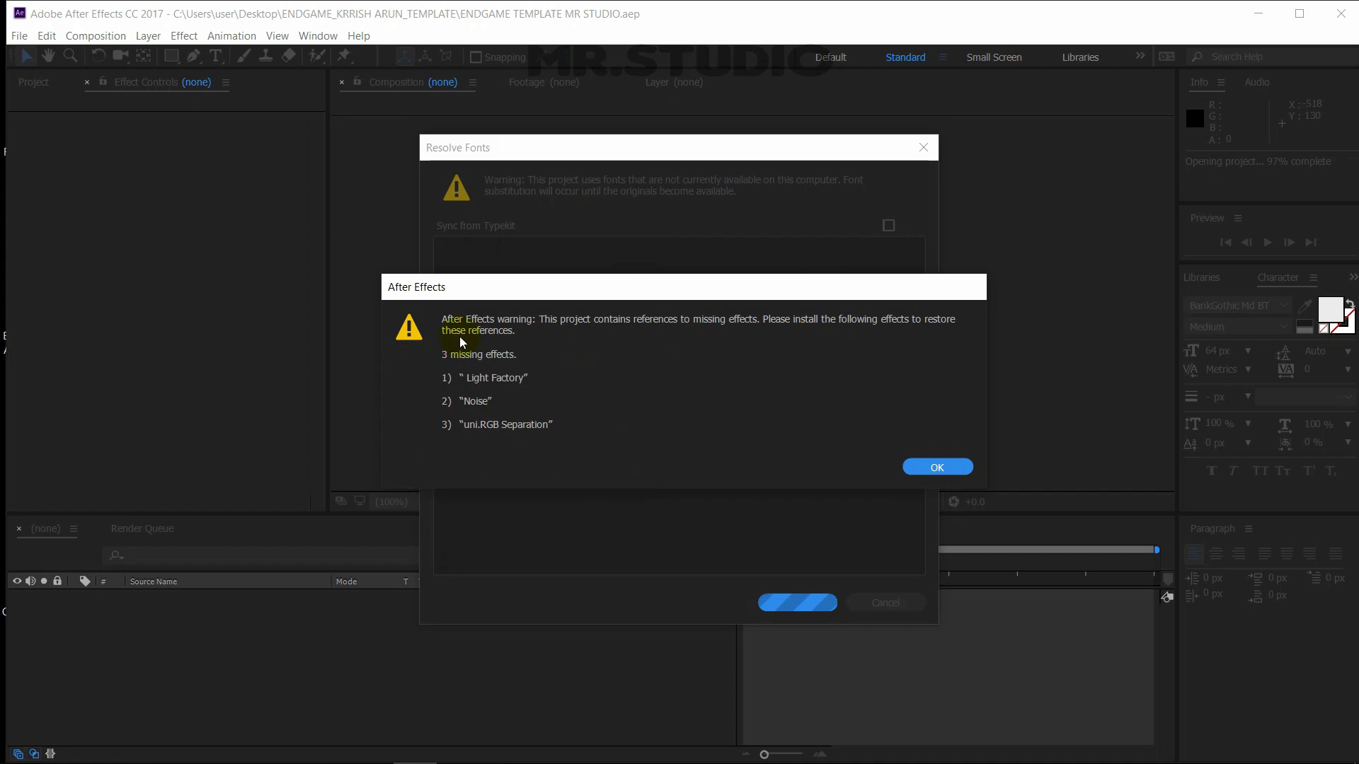
pyautogui.click(921, 469)
pyautogui.click(905, 603)
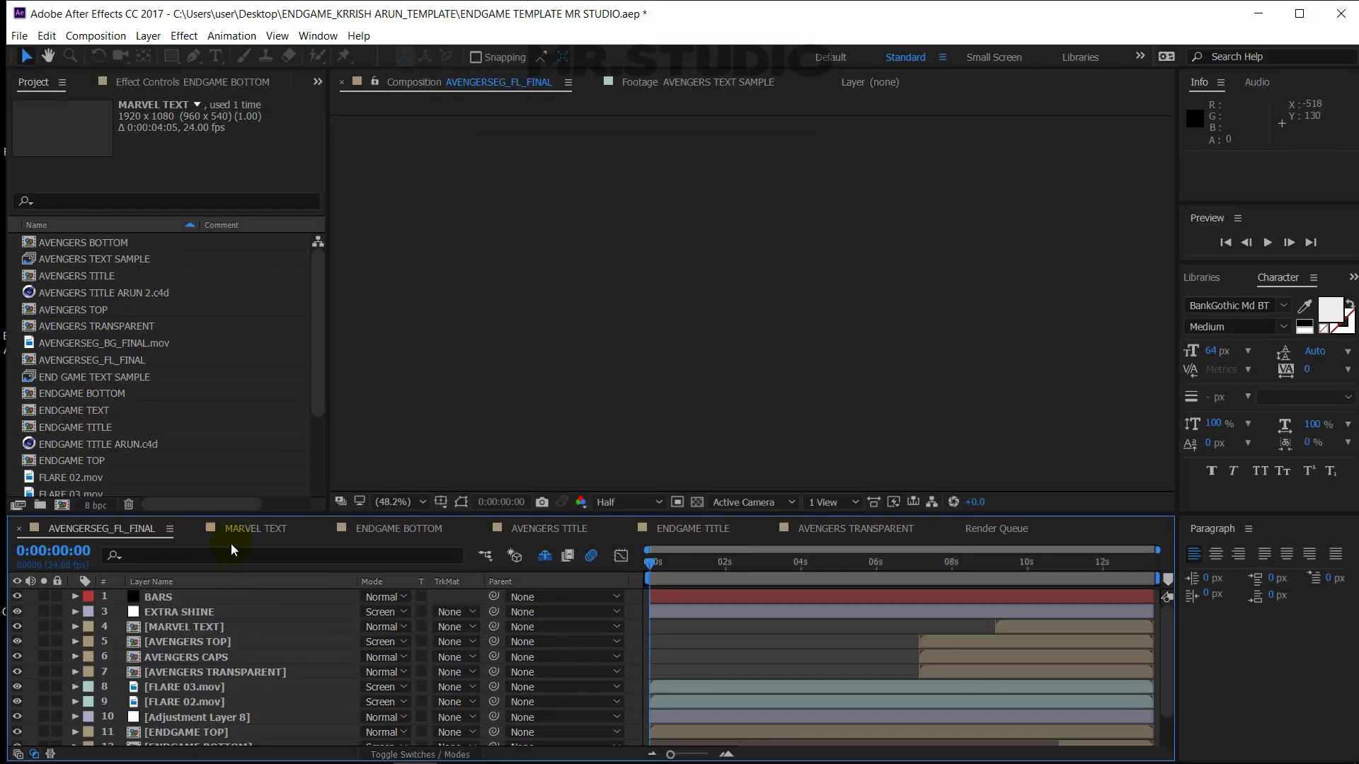
# Open the MARVEL TEXT composition and move the current time to 0:00:03:12 to view its title
pyautogui.click(257, 528)
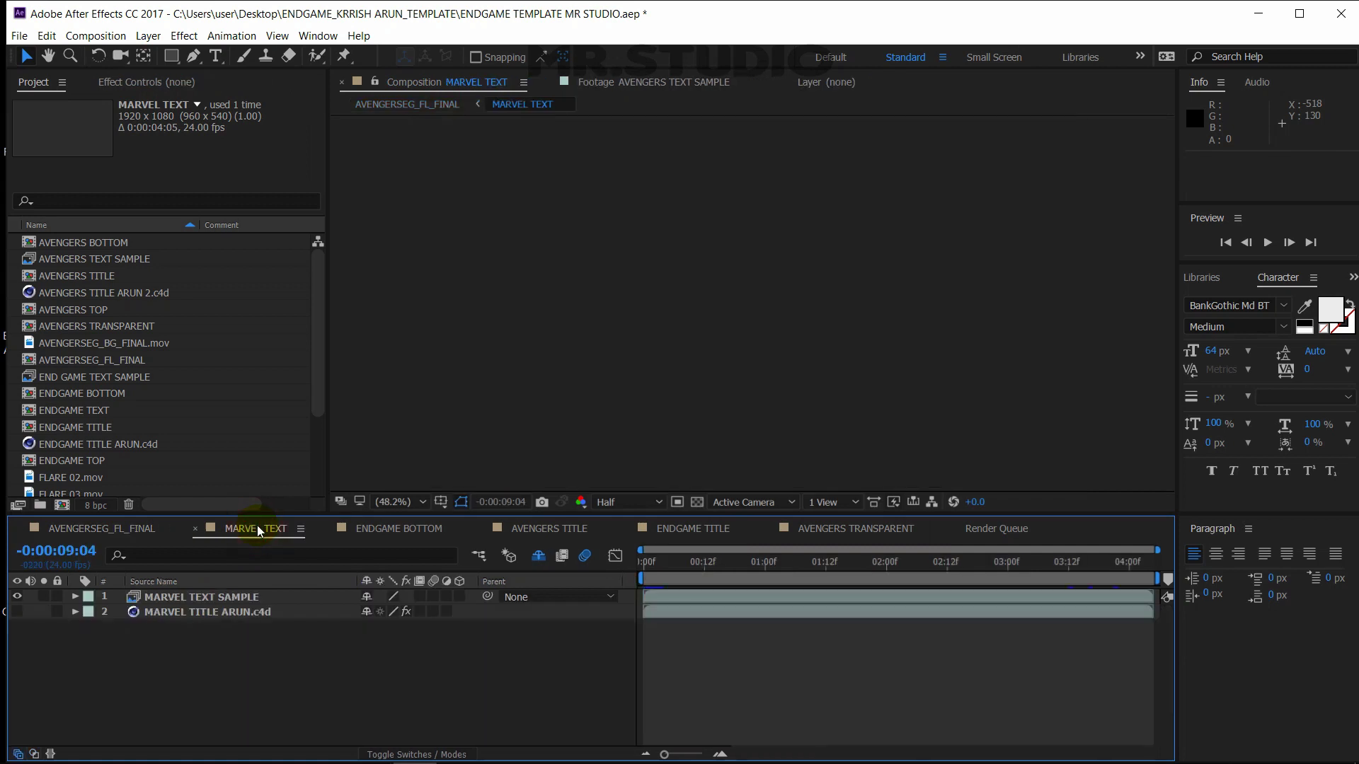
pyautogui.click(646, 578)
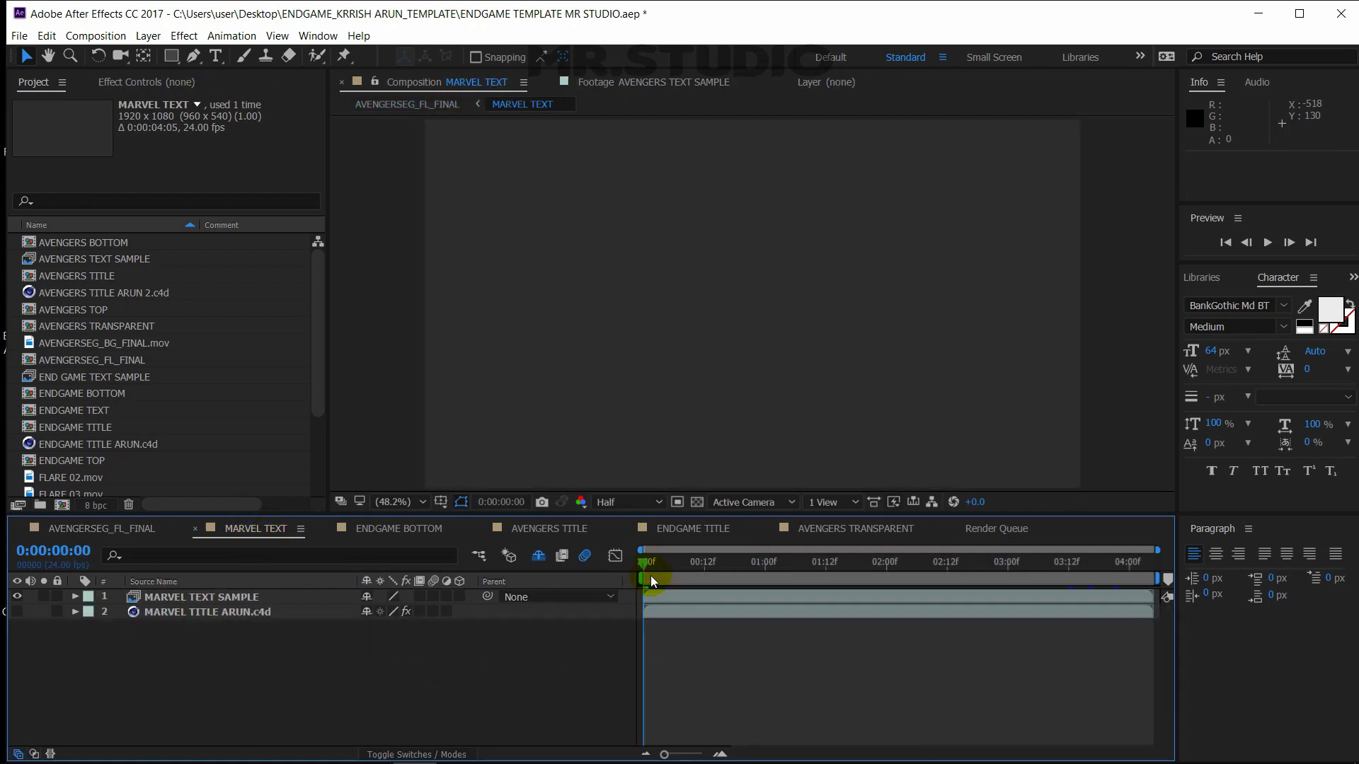
pyautogui.click(1068, 567)
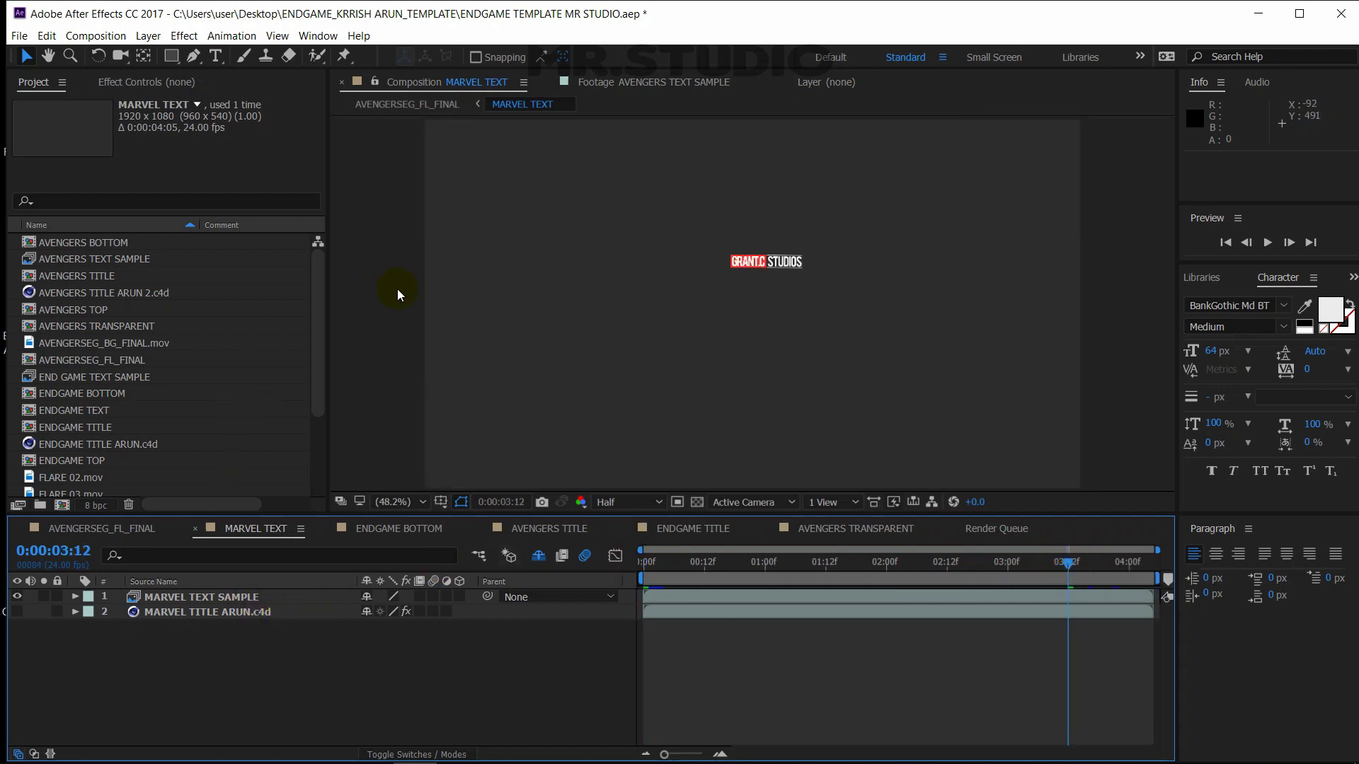
# Replace the MARVEL TITLE ARUN.c4d project footage with the MARVEL TITLE file from the template's MARVEL TITLE folder
pyautogui.moveTo(315, 354); pyautogui.dragTo(310, 444)
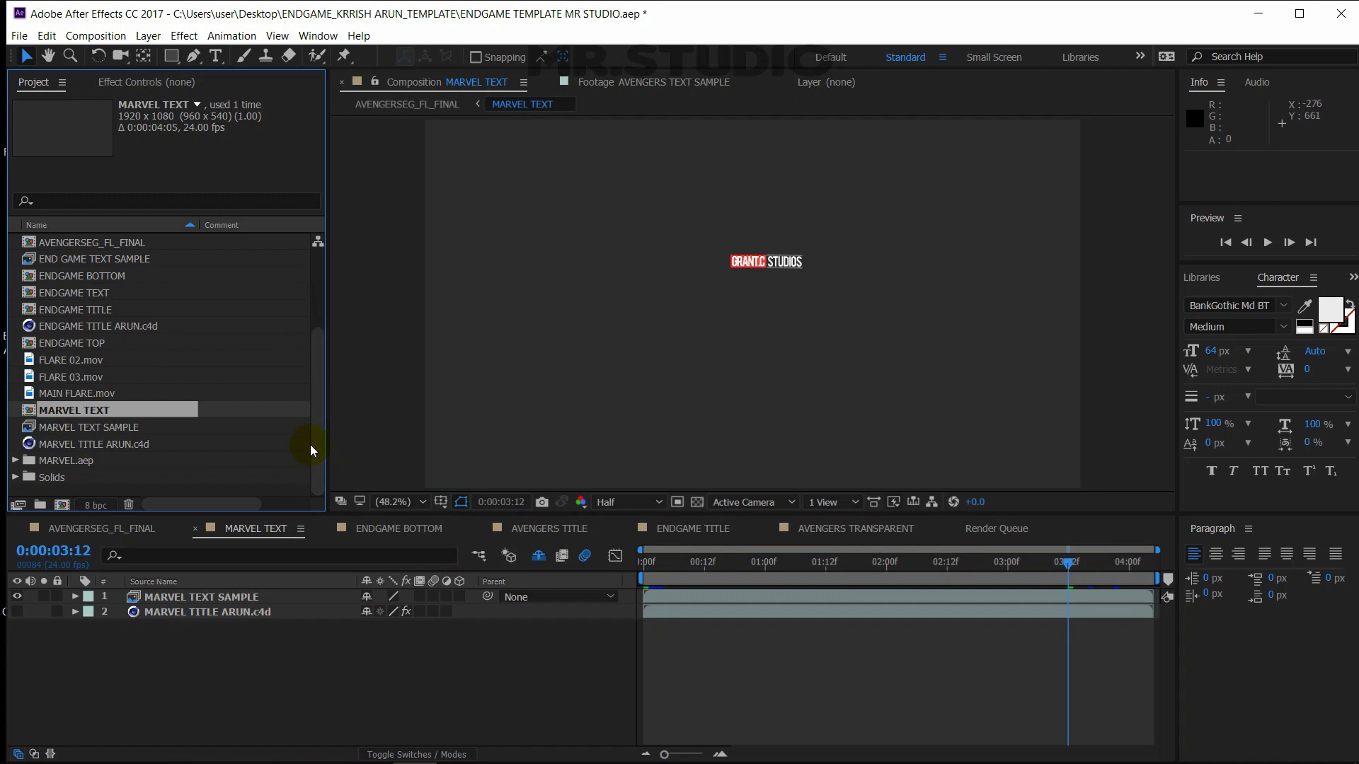
pyautogui.rightClick(100, 440)
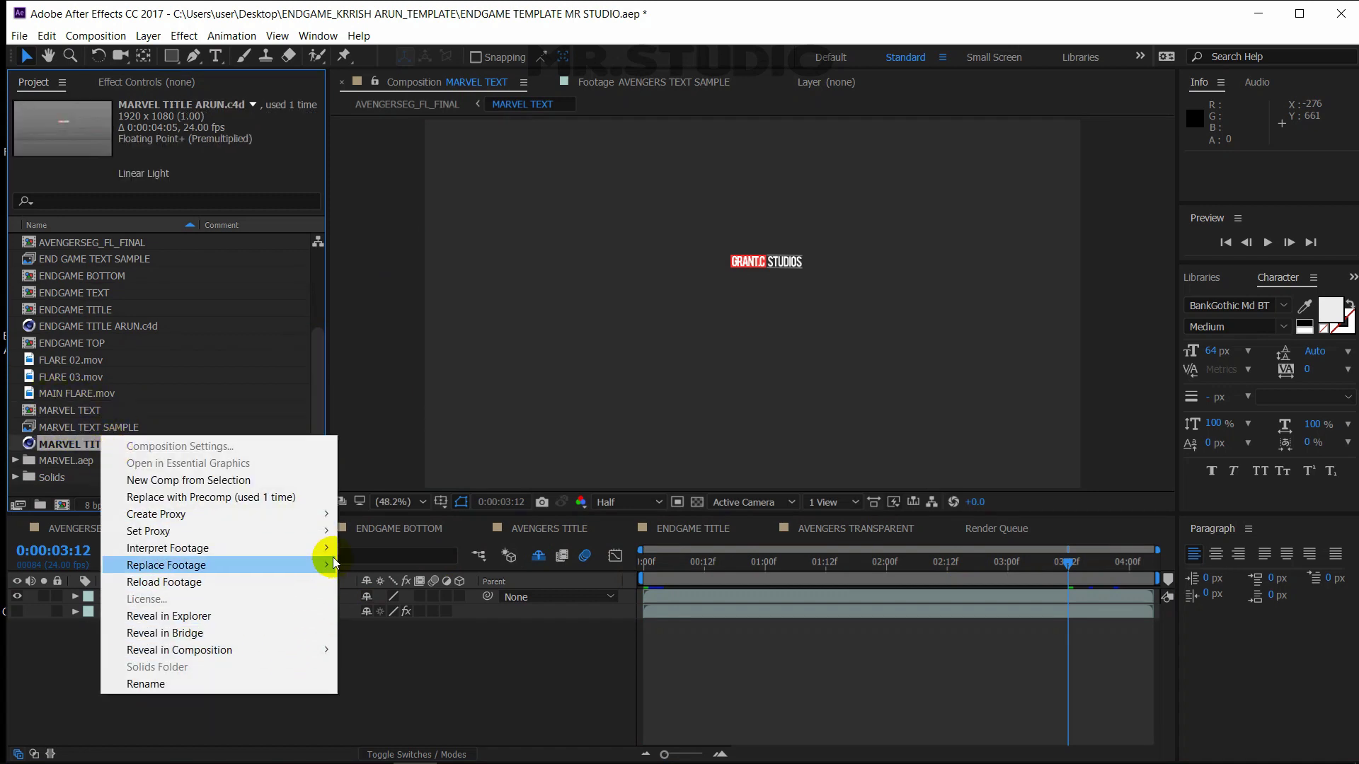
pyautogui.moveTo(319, 564)
pyautogui.click(480, 567)
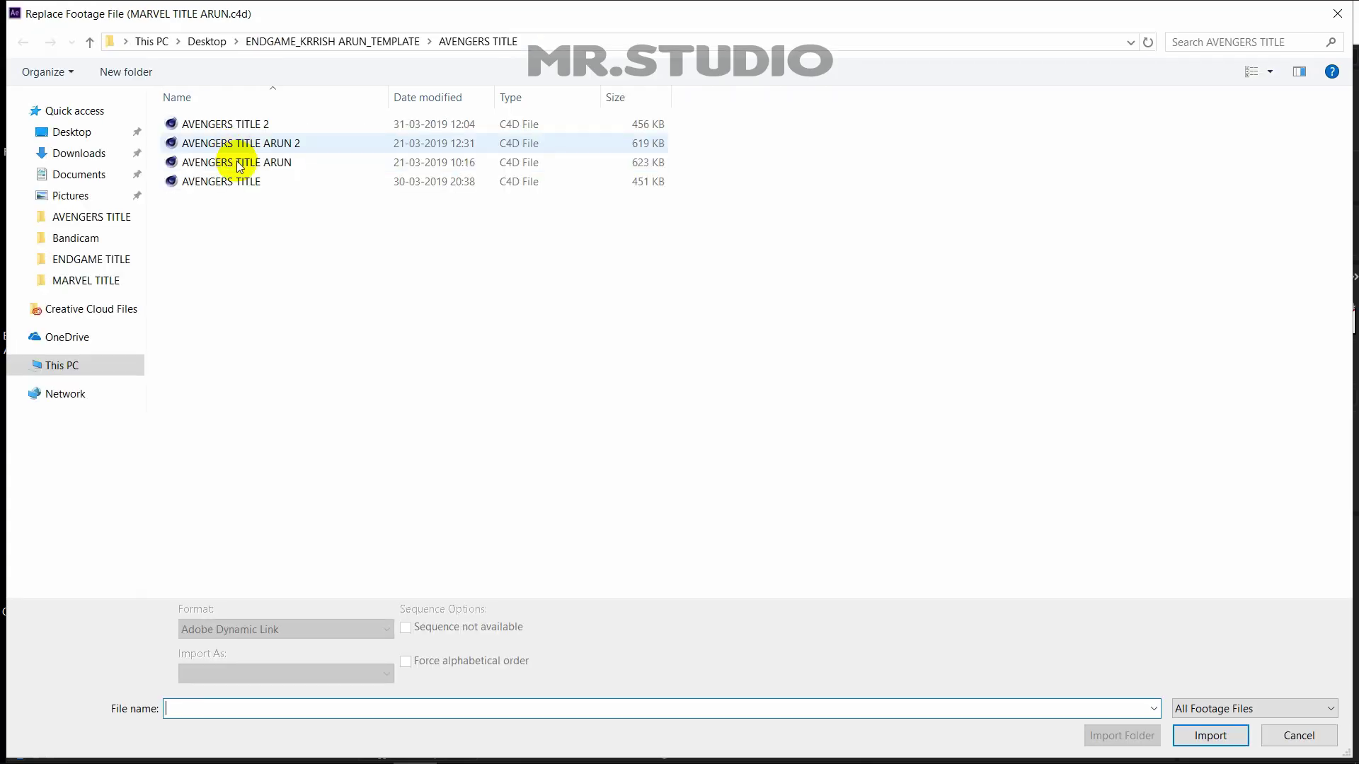
pyautogui.click(331, 43)
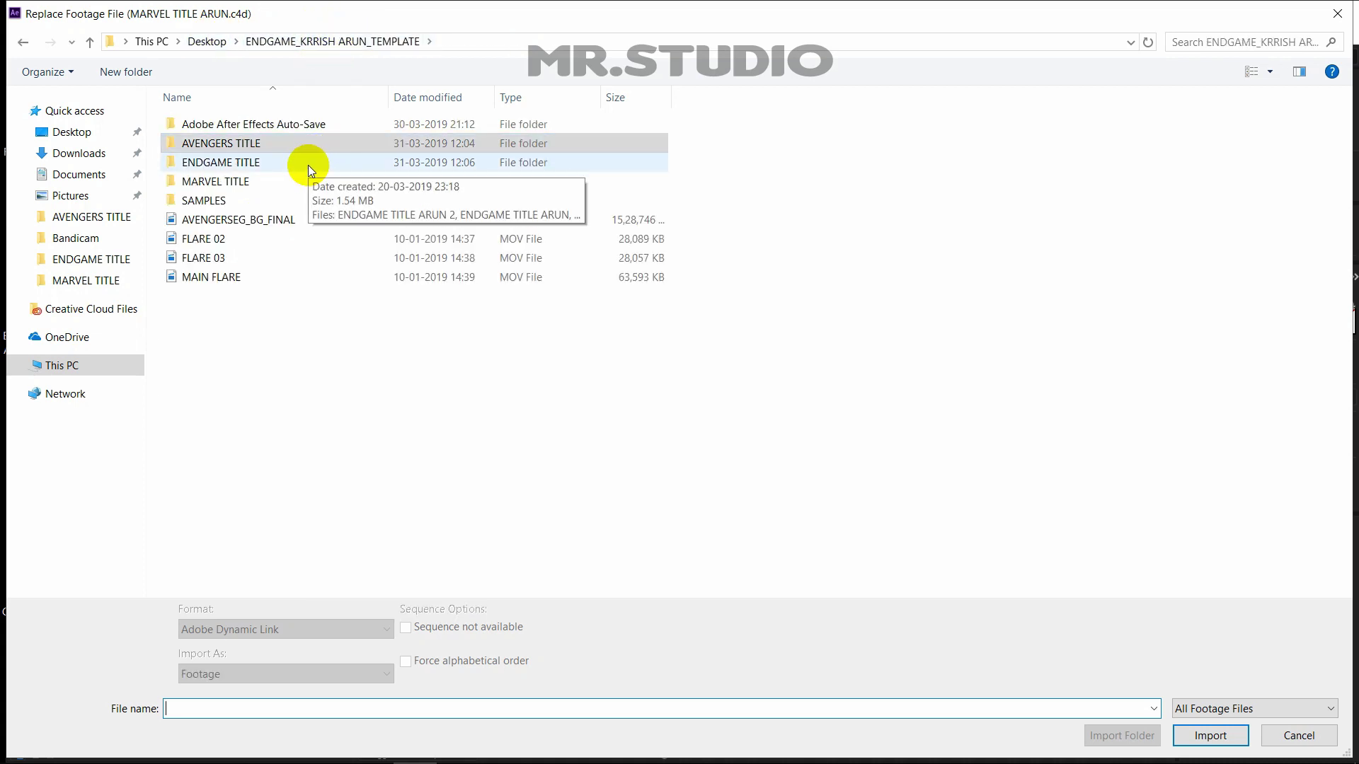
pyautogui.click(272, 184)
pyautogui.doubleClick(271, 184)
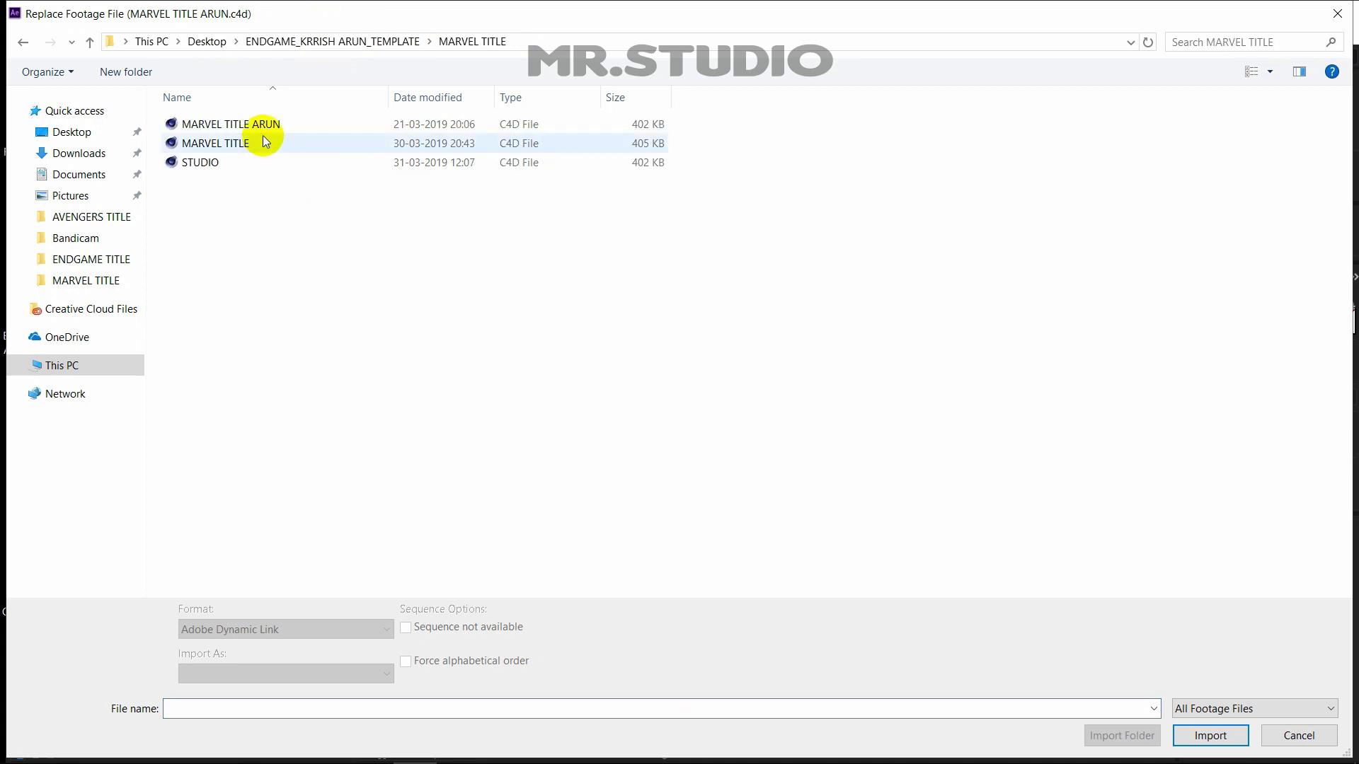
pyautogui.doubleClick(263, 141)
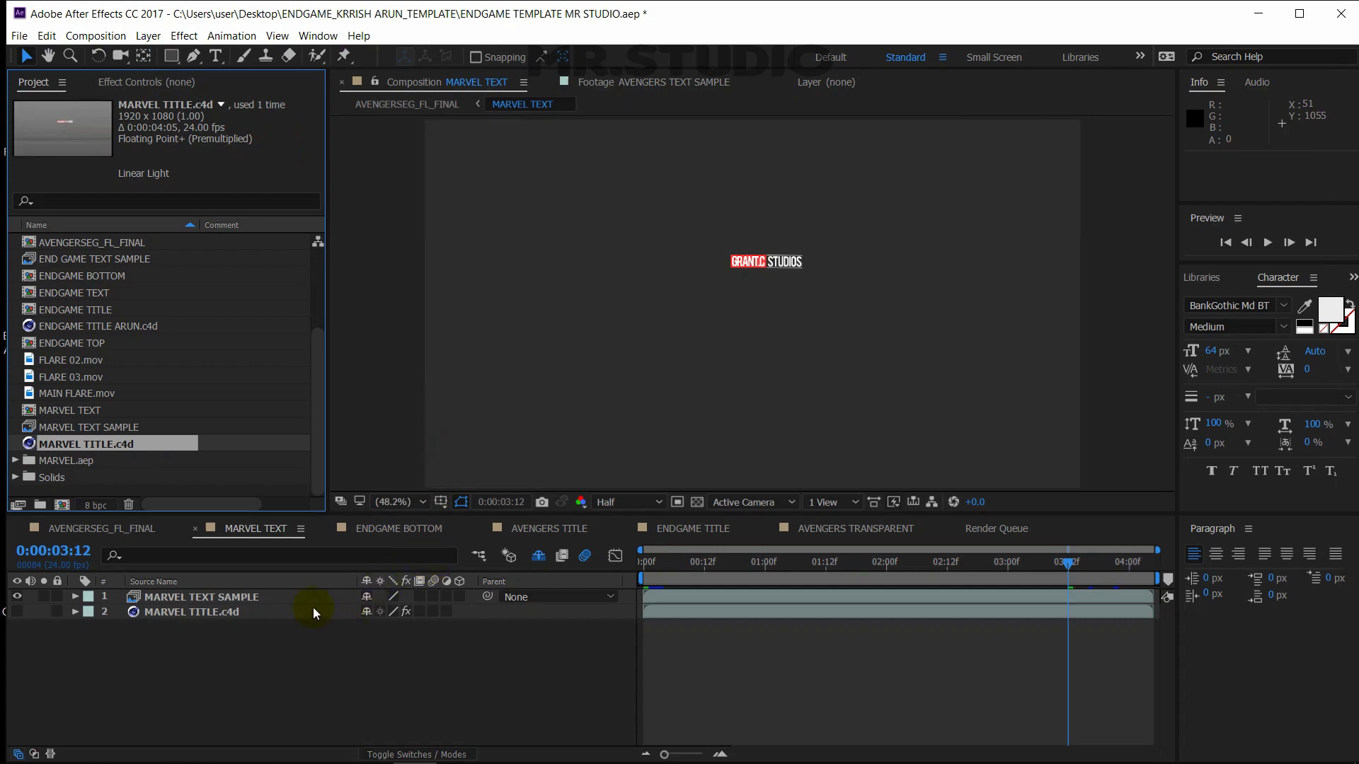
# Replace the MARVEL TEXT SAMPLE footage with the rendered sequence starting at MARVEL0220 in Documents > FILM LEARNIN > ENDGAME
pyautogui.rightClick(133, 426)
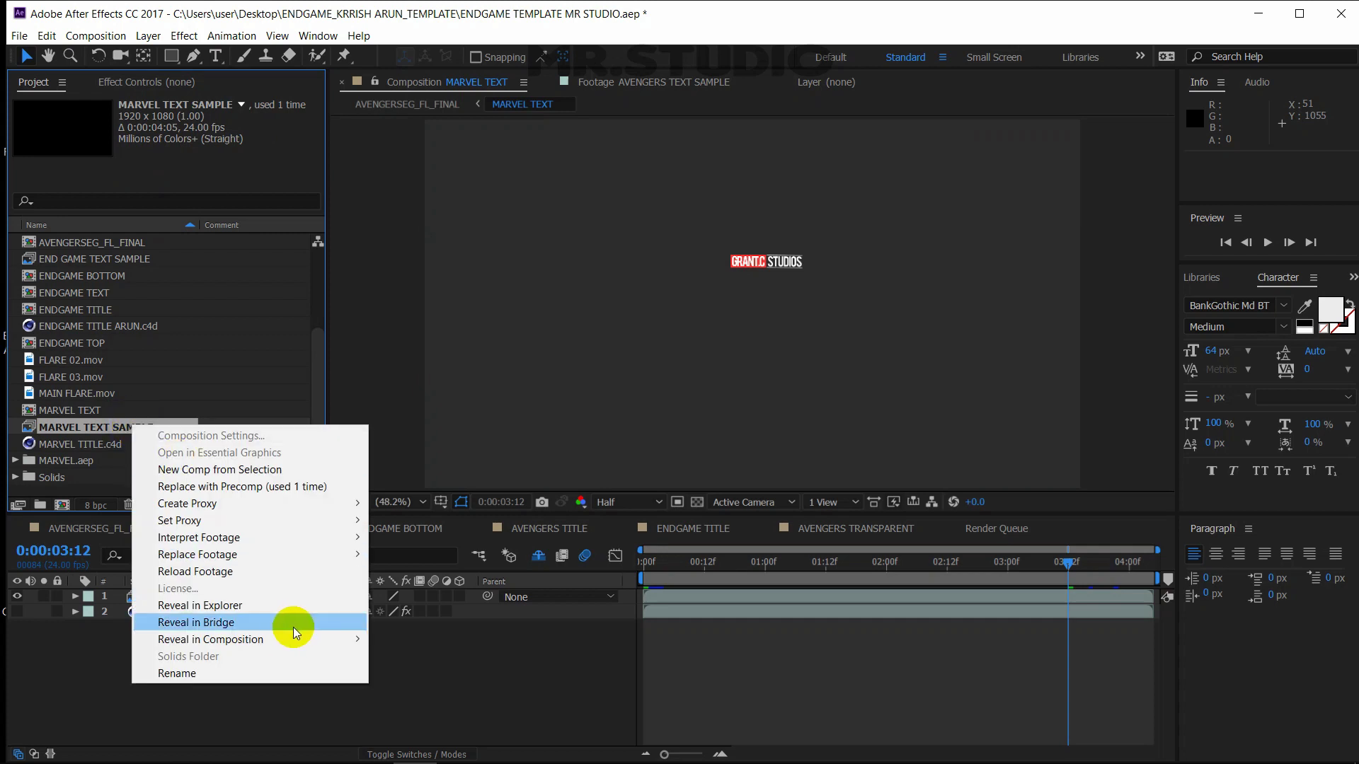
pyautogui.click(392, 557)
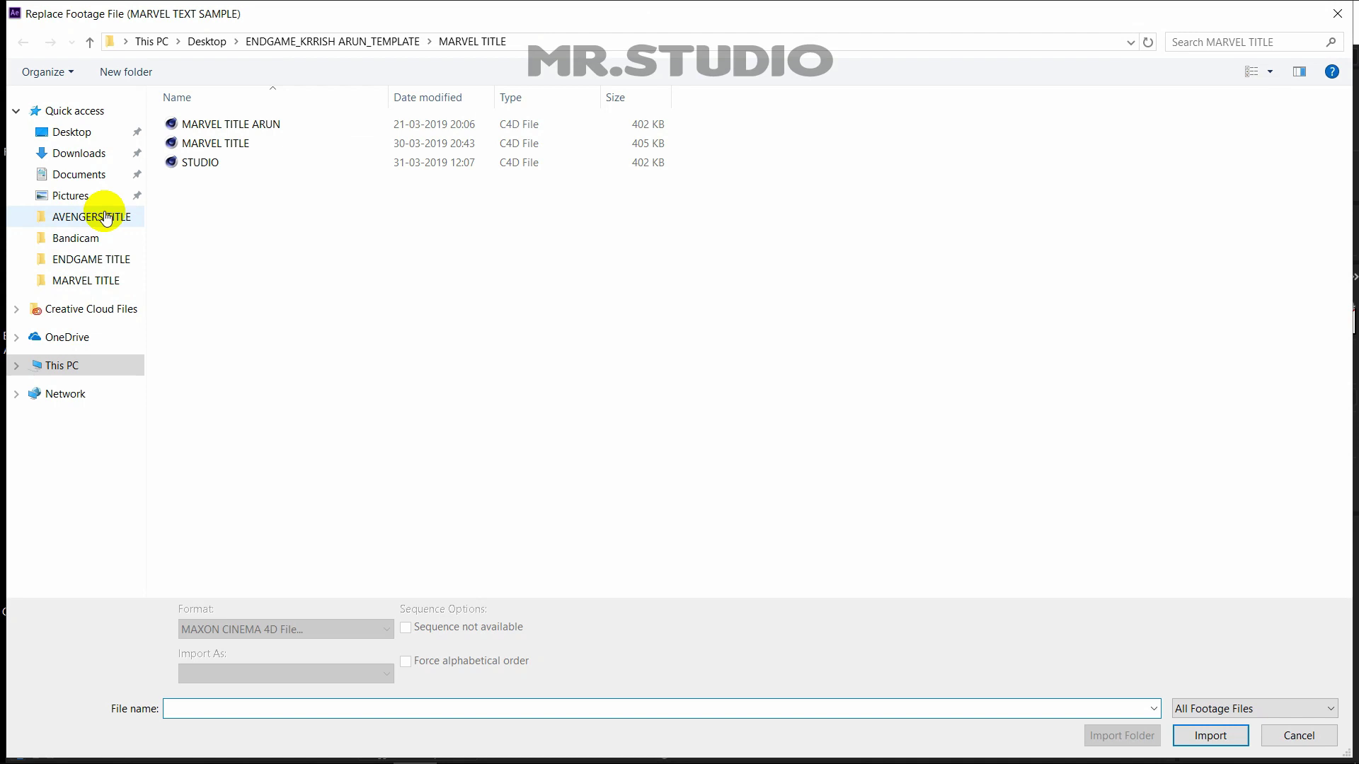
pyautogui.click(79, 157)
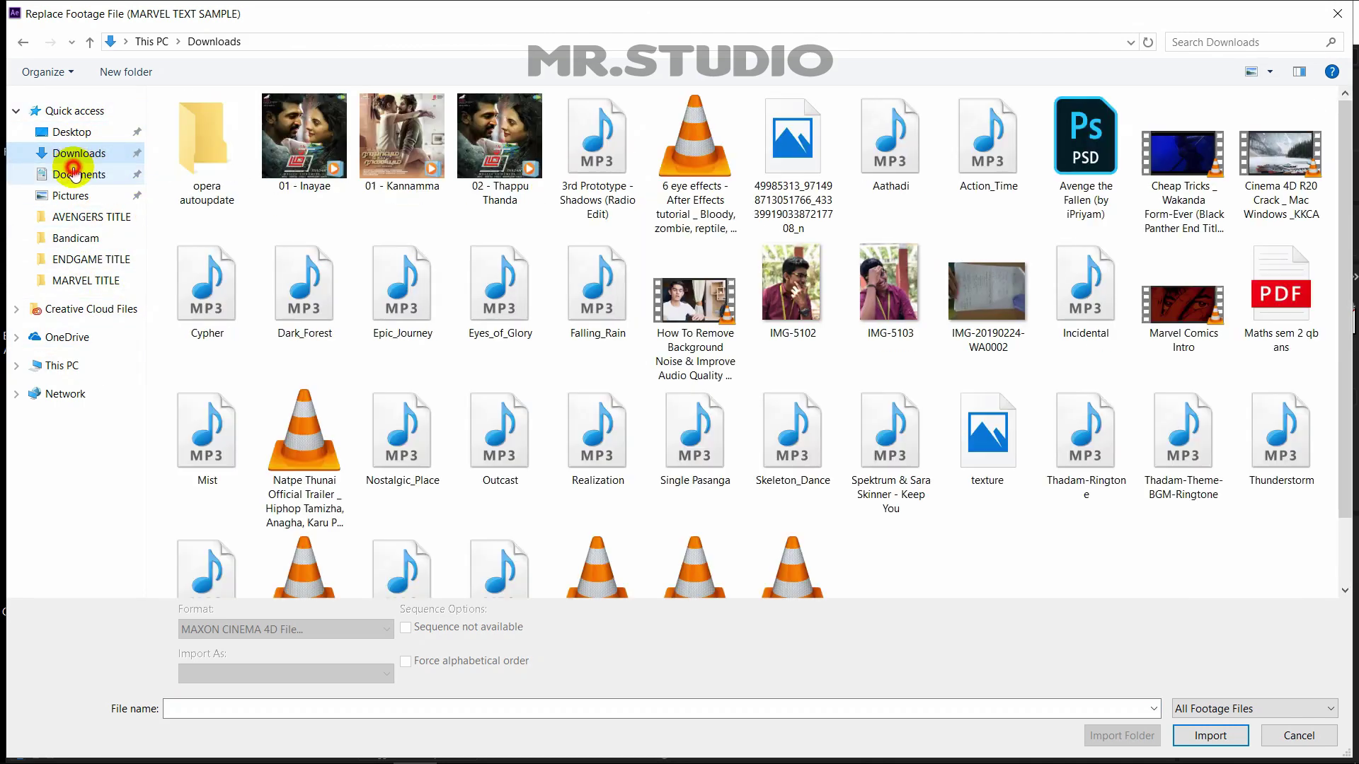
pyautogui.click(73, 172)
pyautogui.click(334, 198)
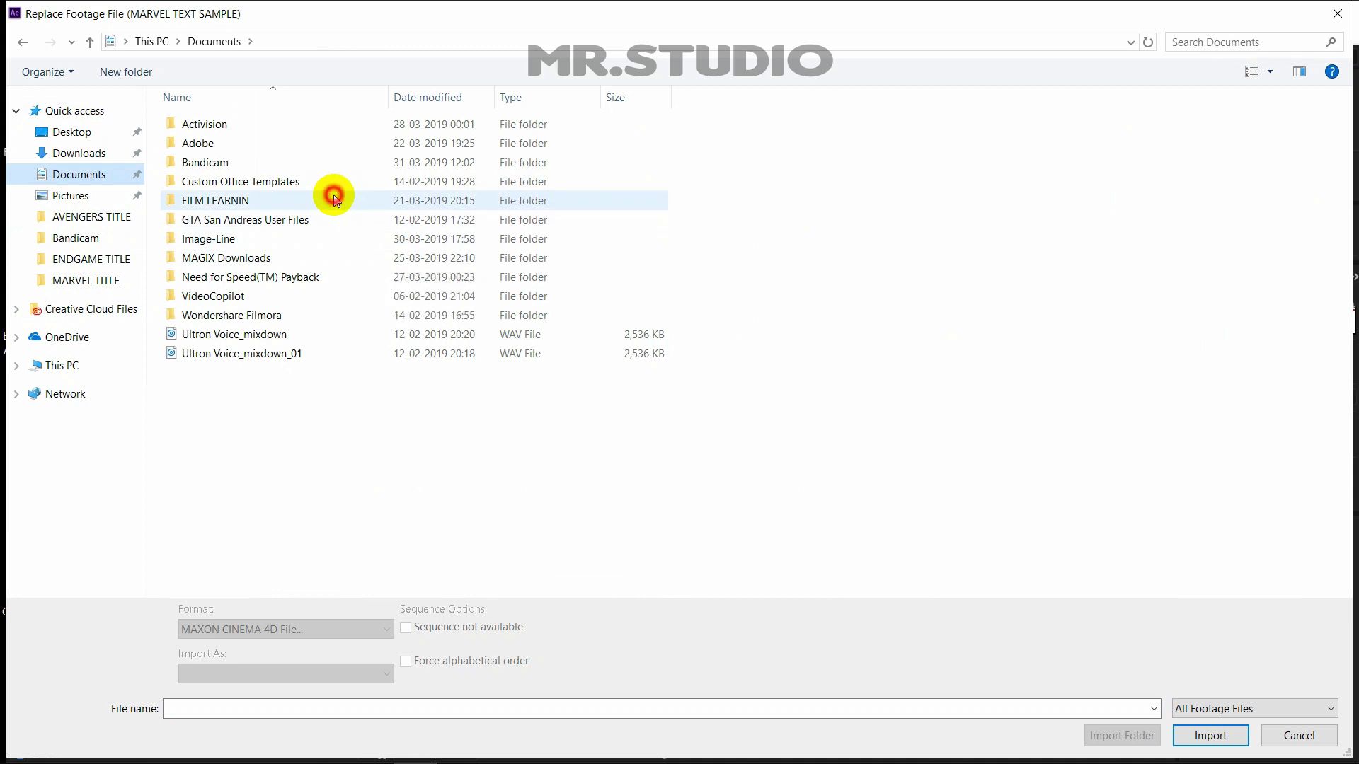
pyautogui.doubleClick(333, 197)
pyautogui.click(342, 124)
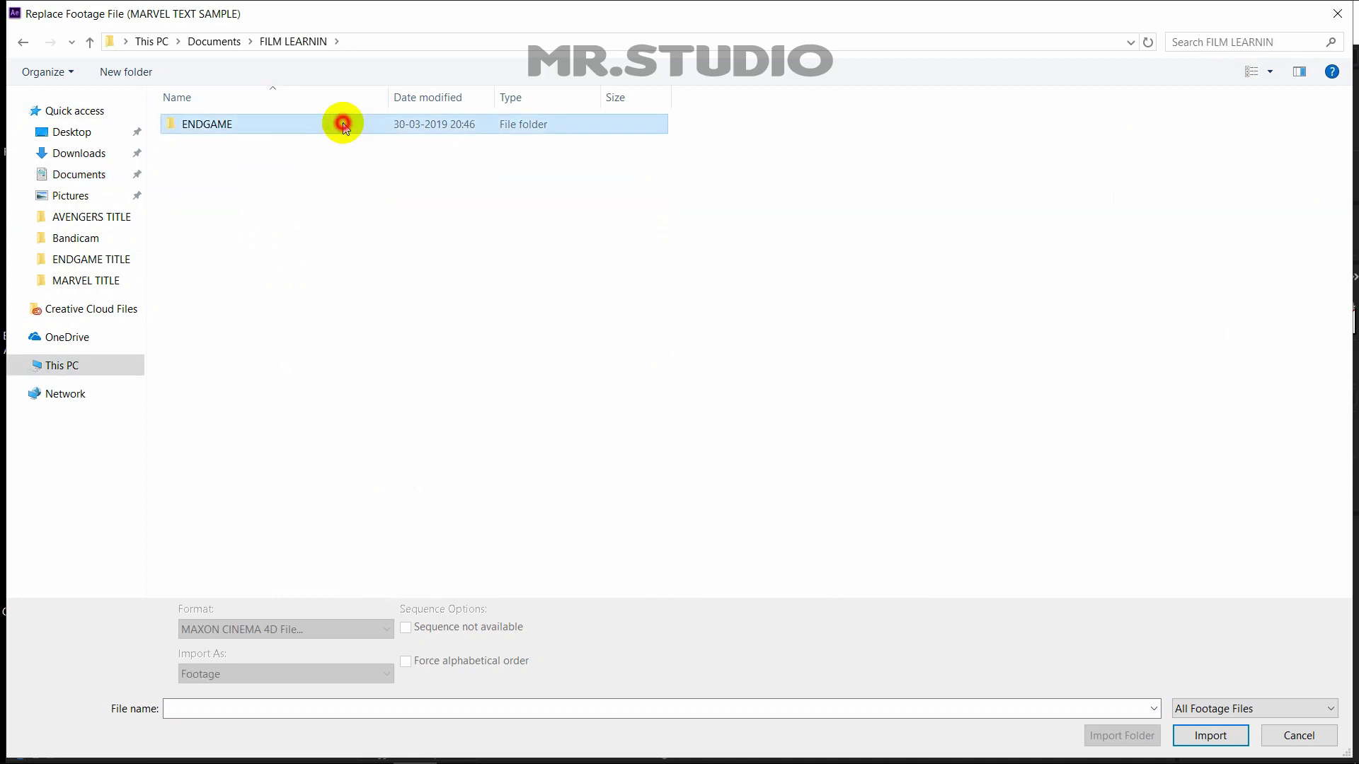
pyautogui.press('Return')
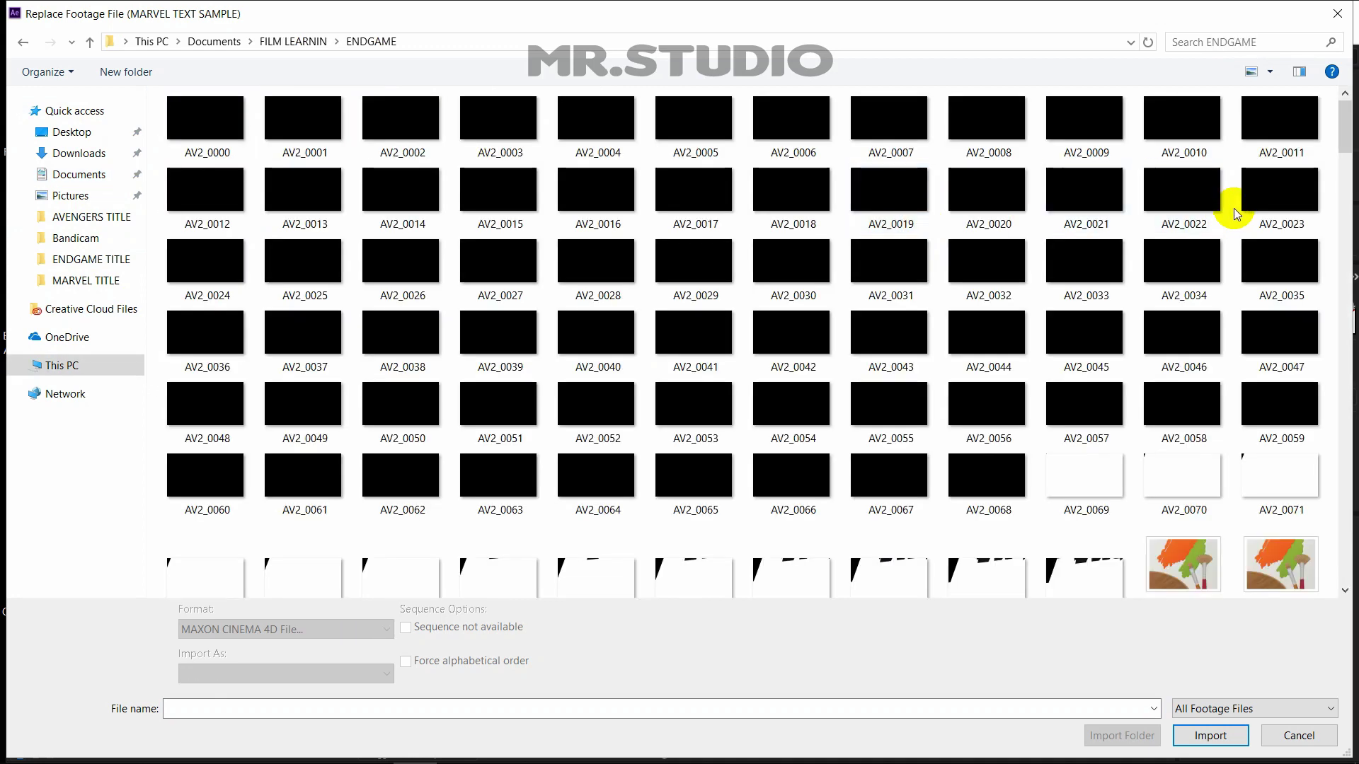
pyautogui.moveTo(1350, 132); pyautogui.dragTo(1318, 531)
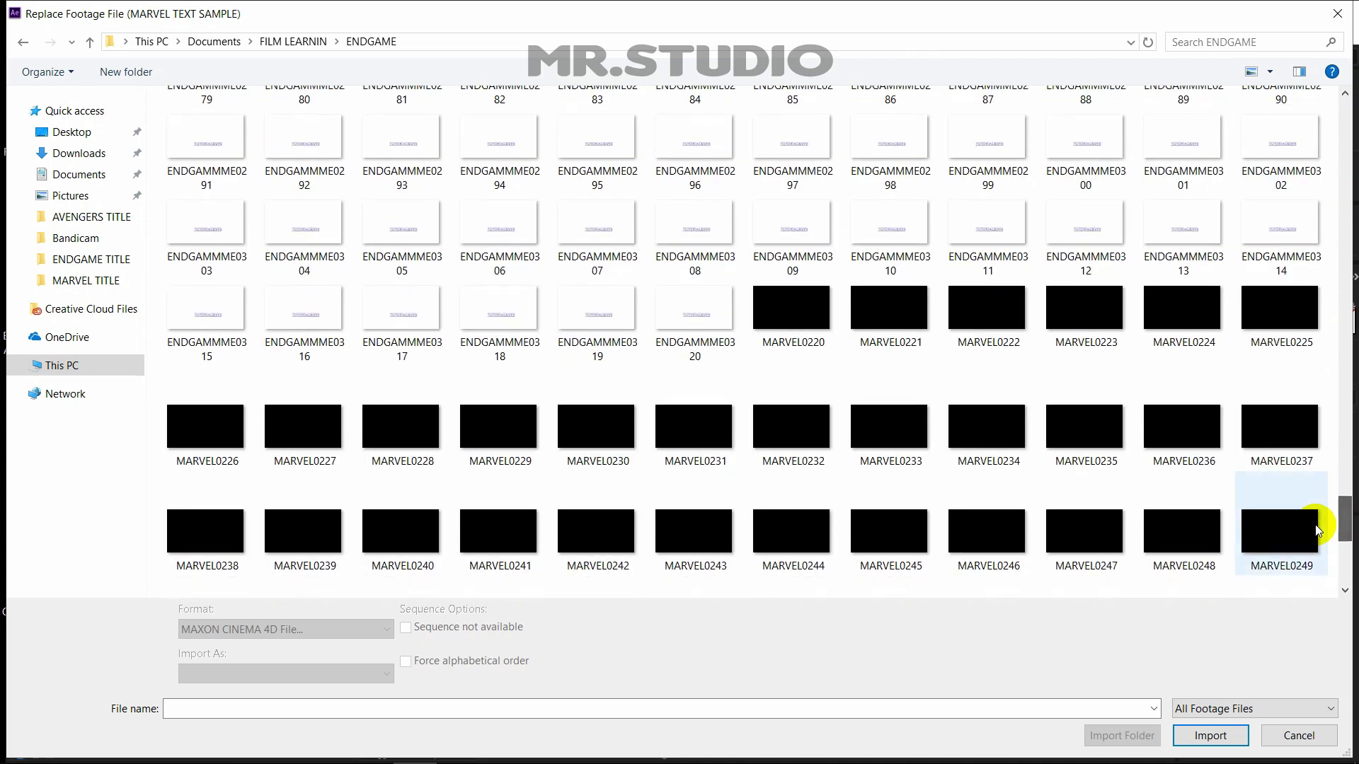
pyautogui.doubleClick(832, 345)
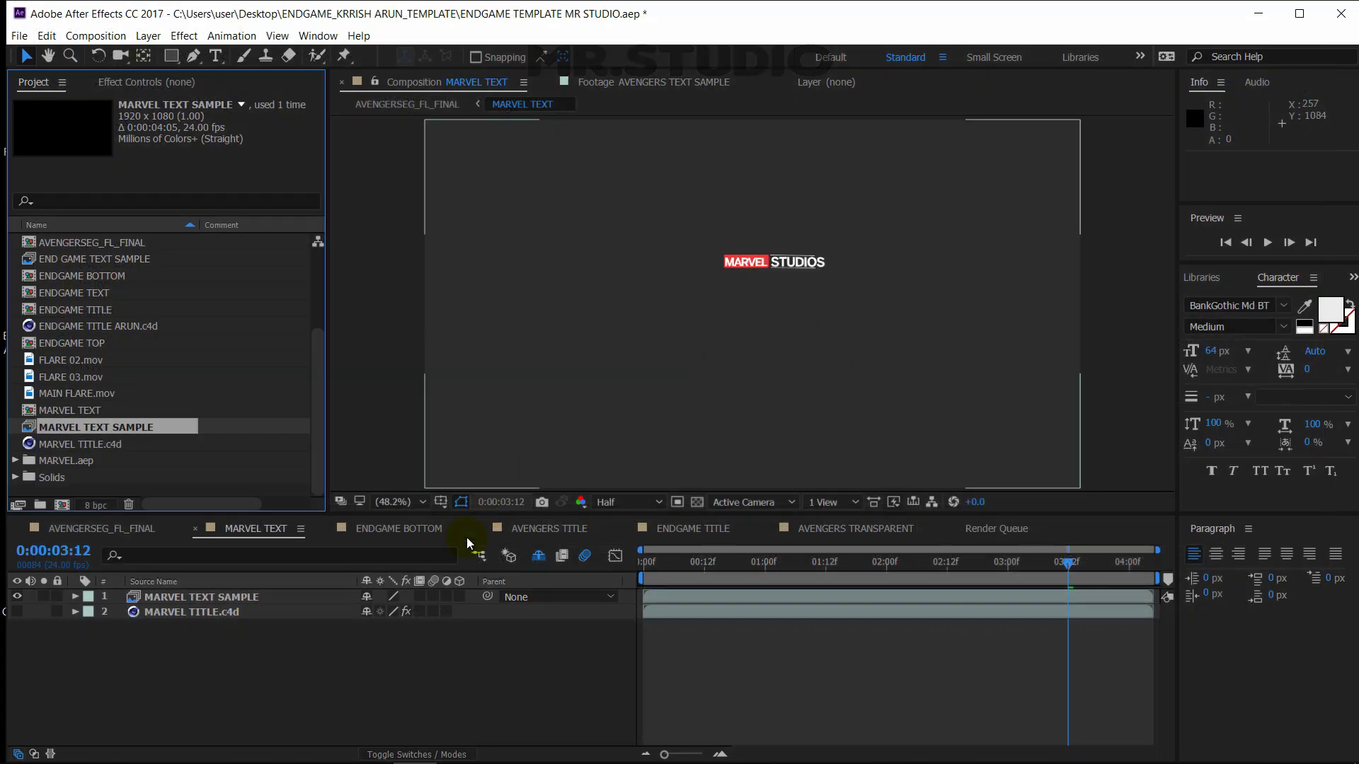
pyautogui.click(252, 677)
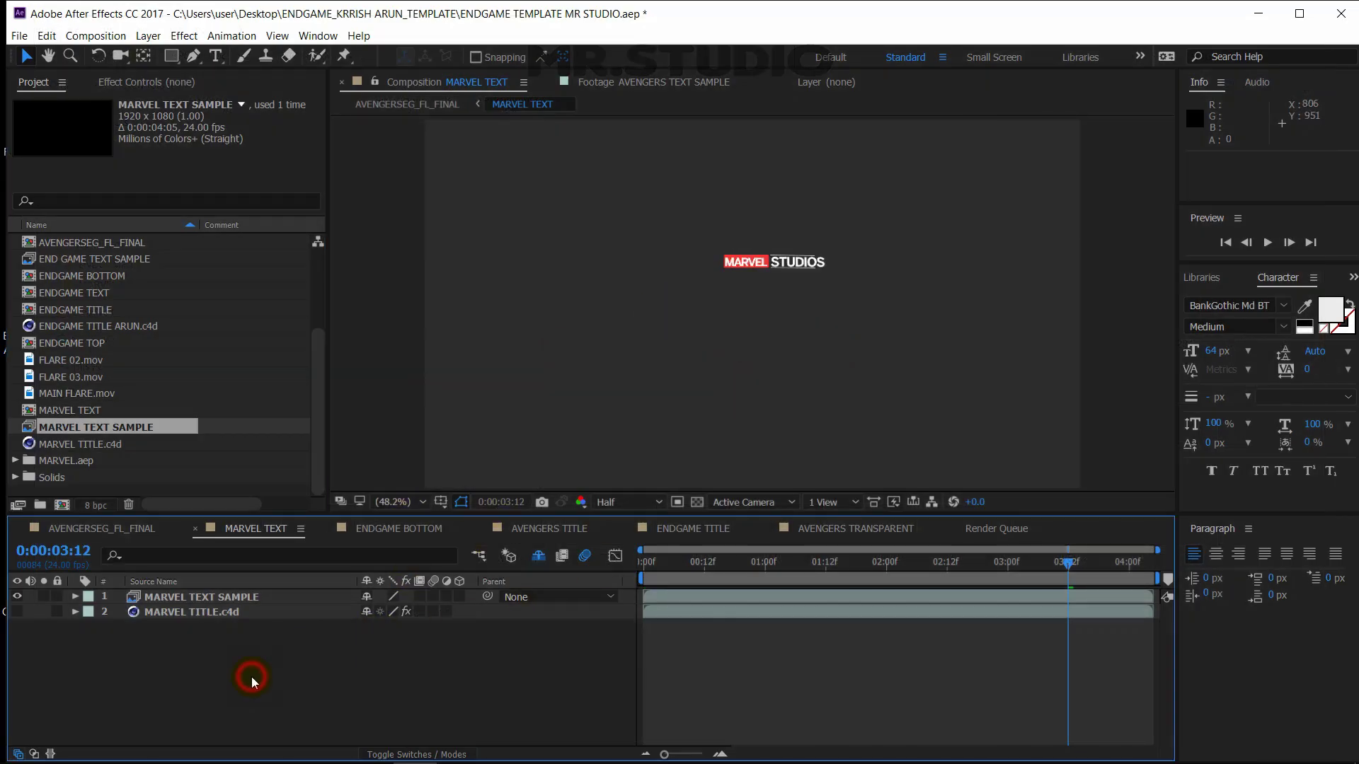
# Open the ENDGAME BOTTOM composition and move the current time to 0:00:11:22 to view its assembled title
pyautogui.click(386, 524)
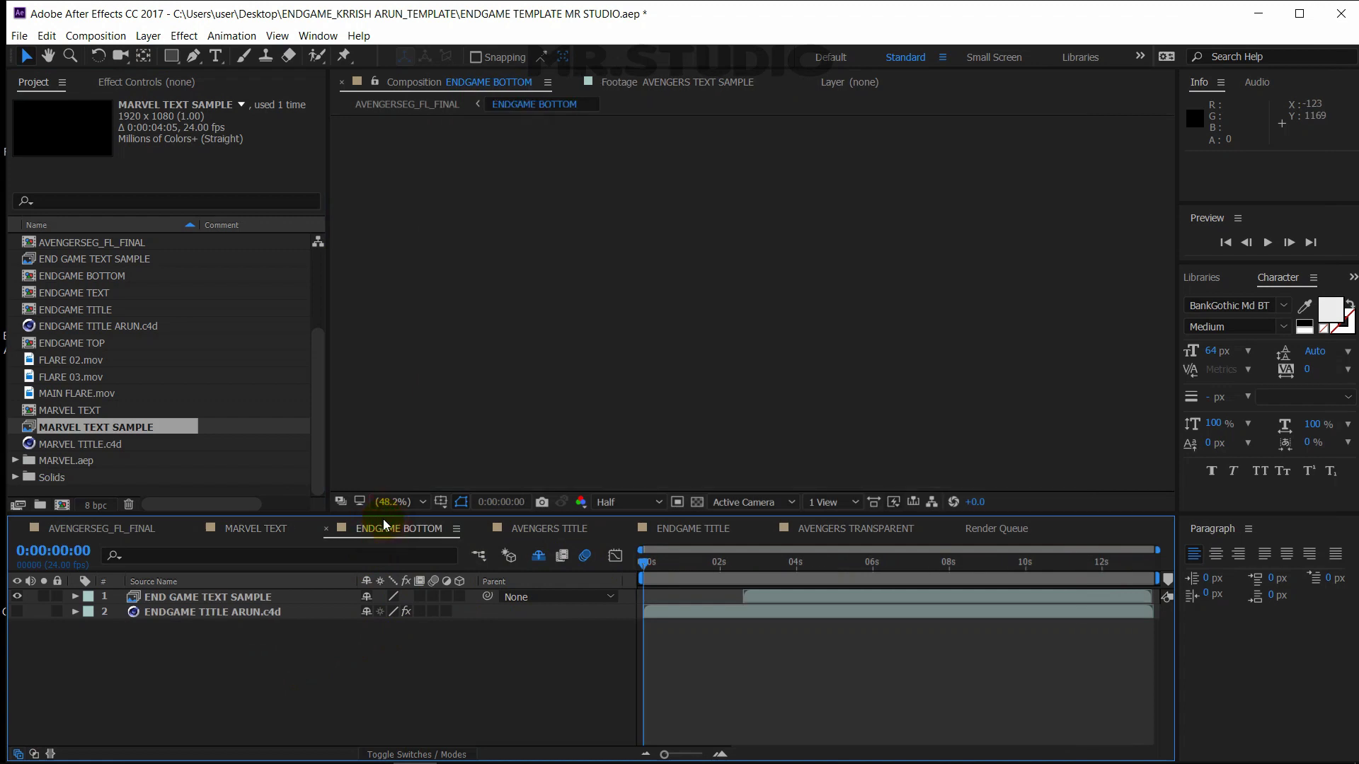
pyautogui.moveTo(676, 571); pyautogui.dragTo(723, 570)
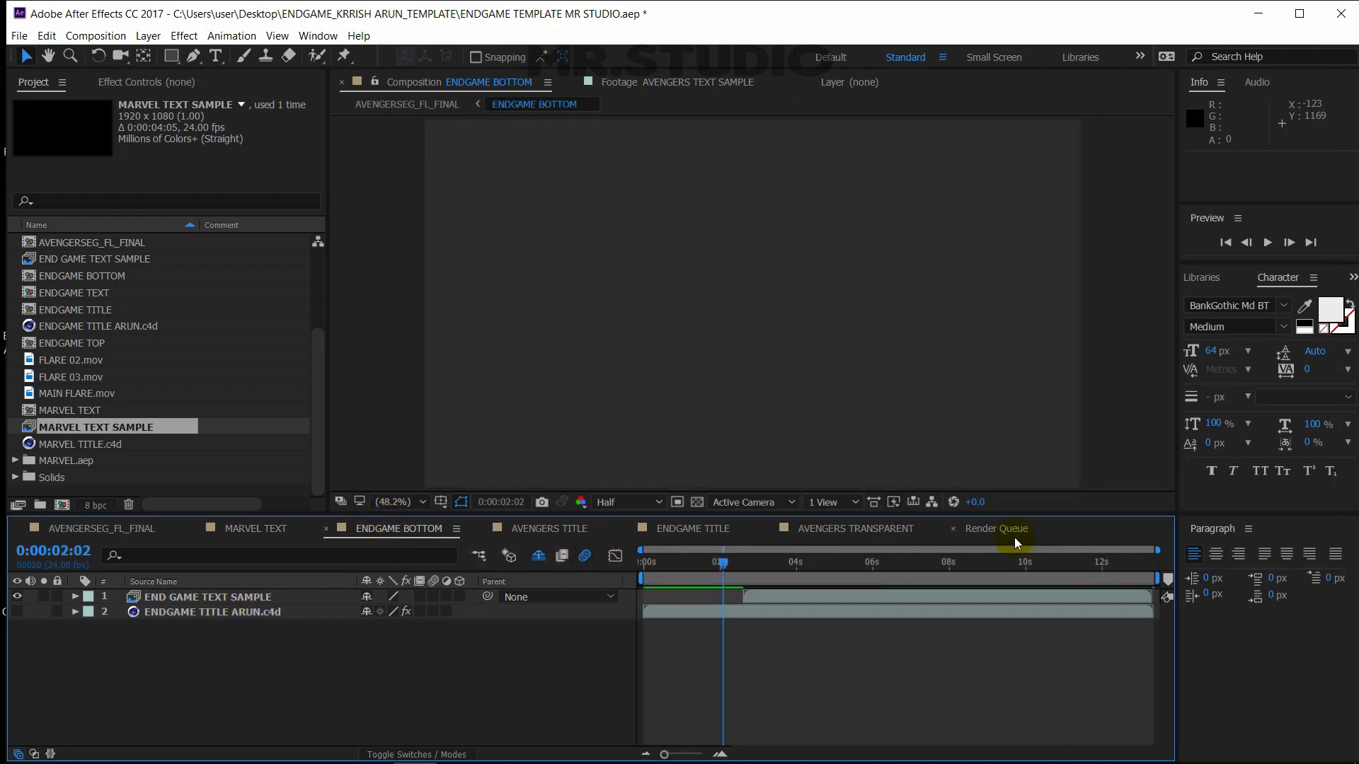
pyautogui.click(1049, 574)
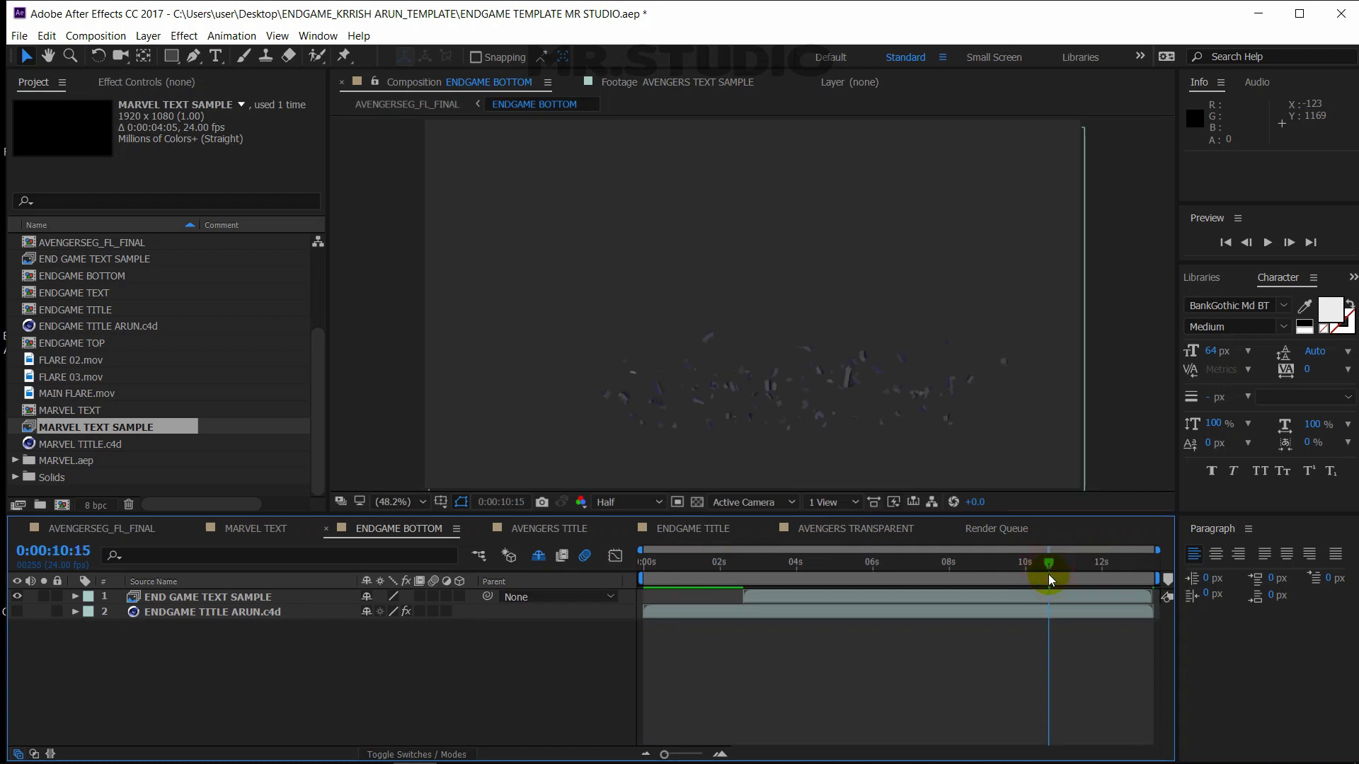
pyautogui.click(1077, 575)
pyautogui.click(1099, 574)
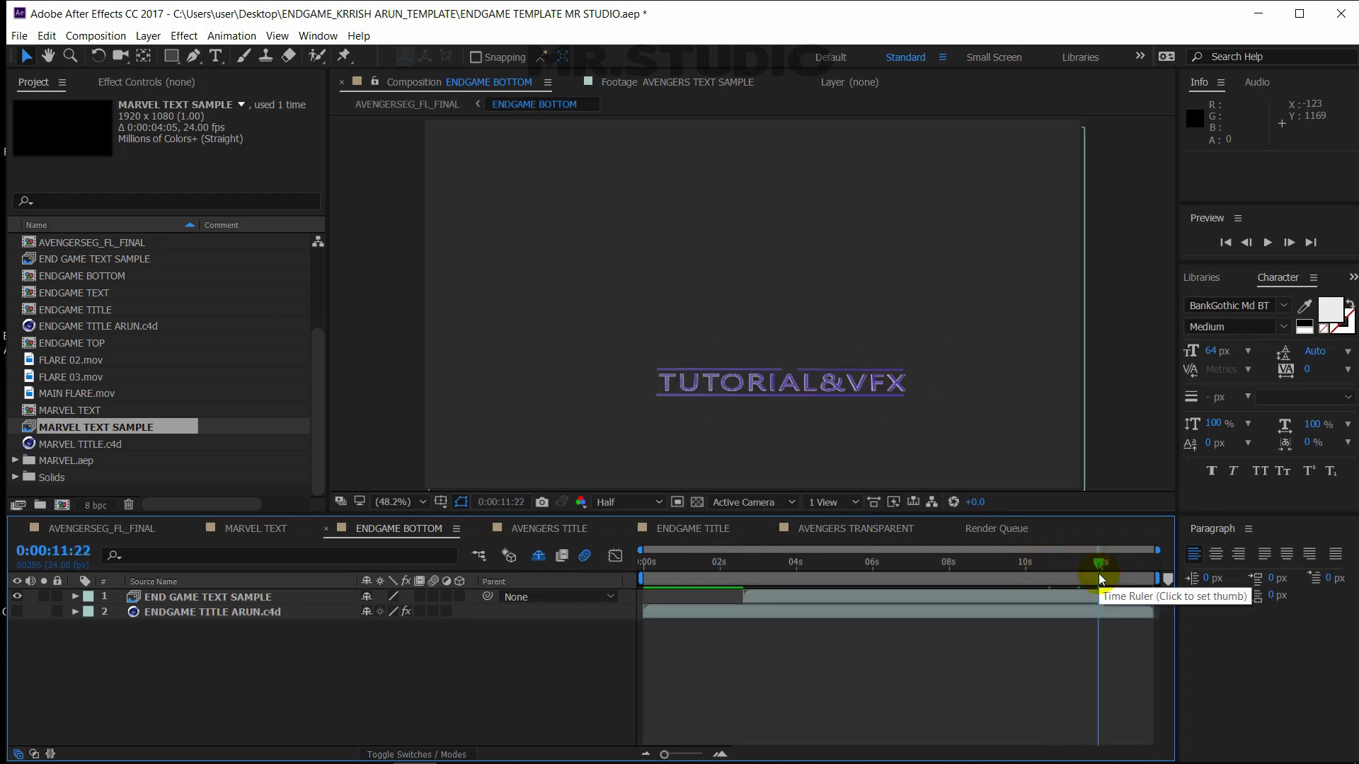
# Replace the ENDGAME TITLE ARUN.c4d project footage with the ENDGAME TITLE file from the template's ENDGAME TITLE folder
pyautogui.click(237, 610)
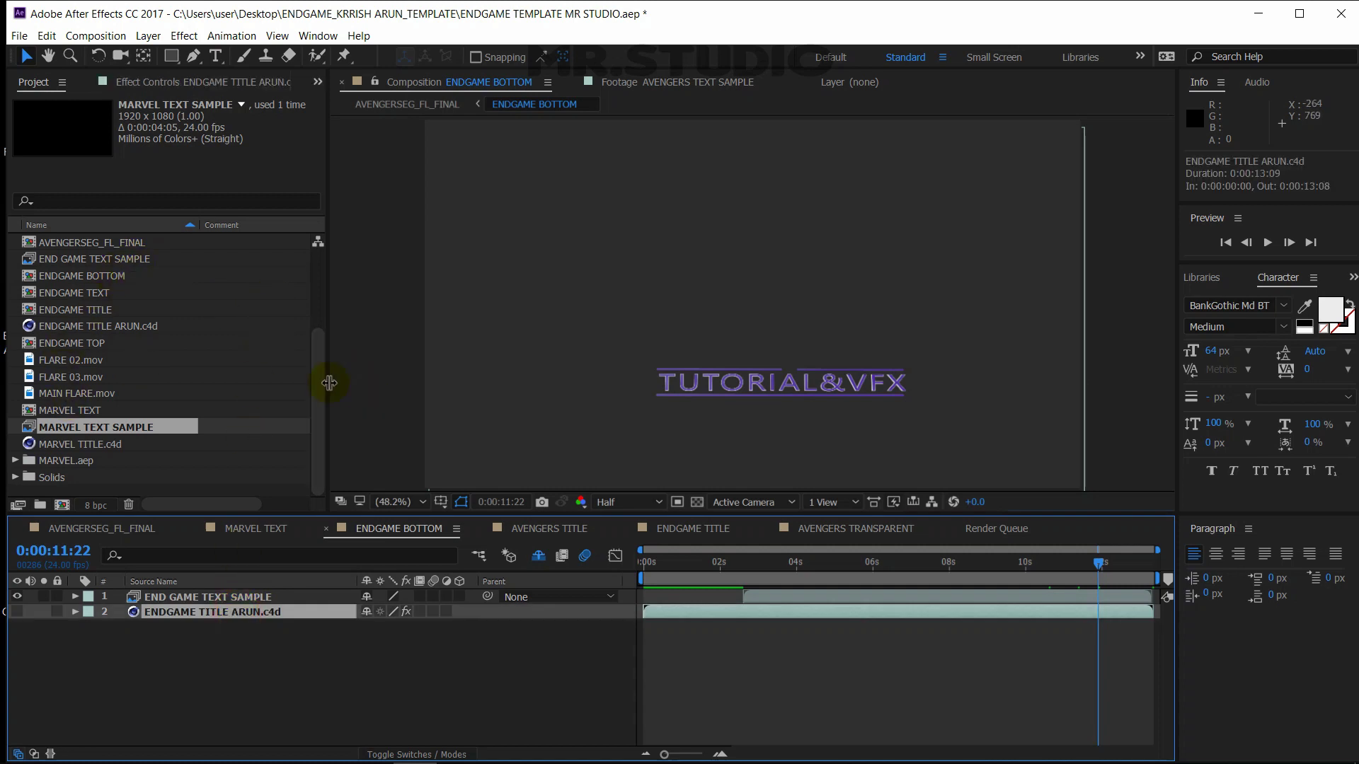
pyautogui.rightClick(135, 324)
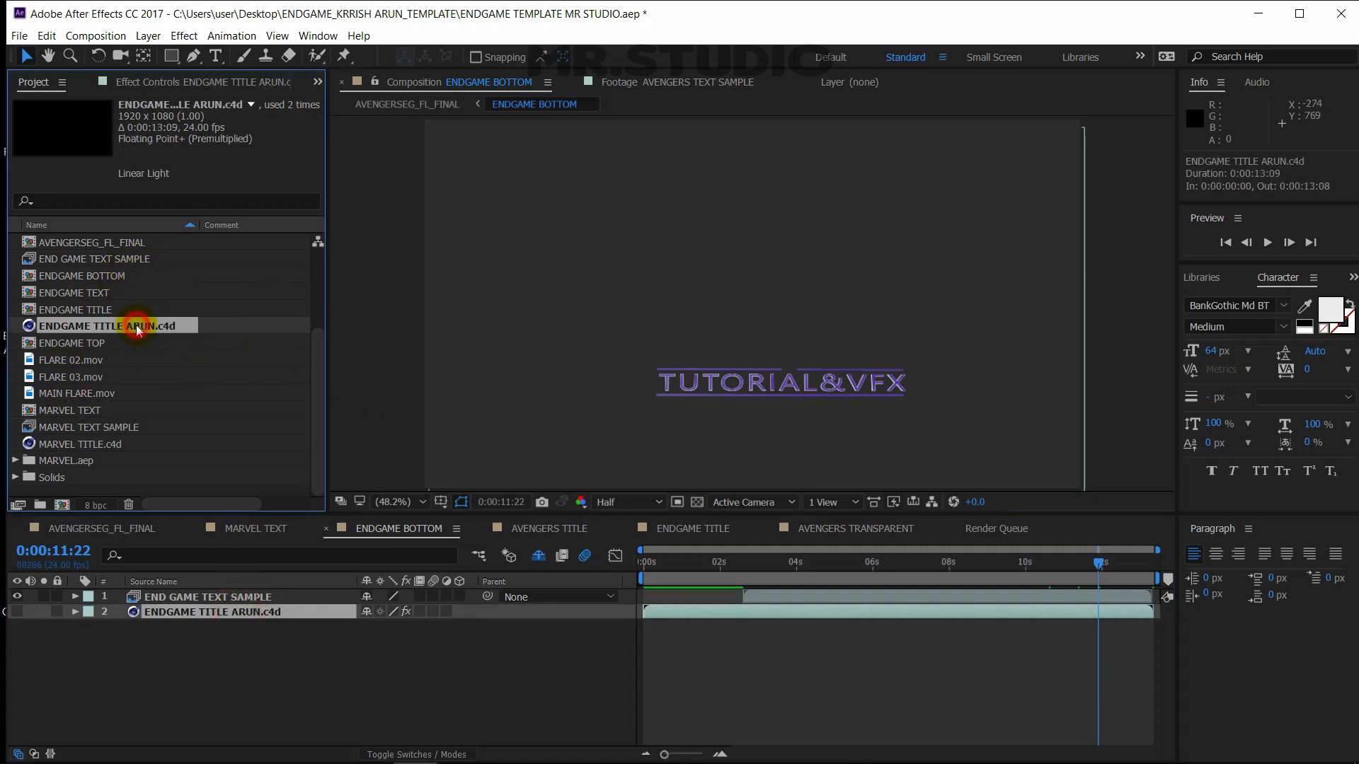
pyautogui.moveTo(252, 452)
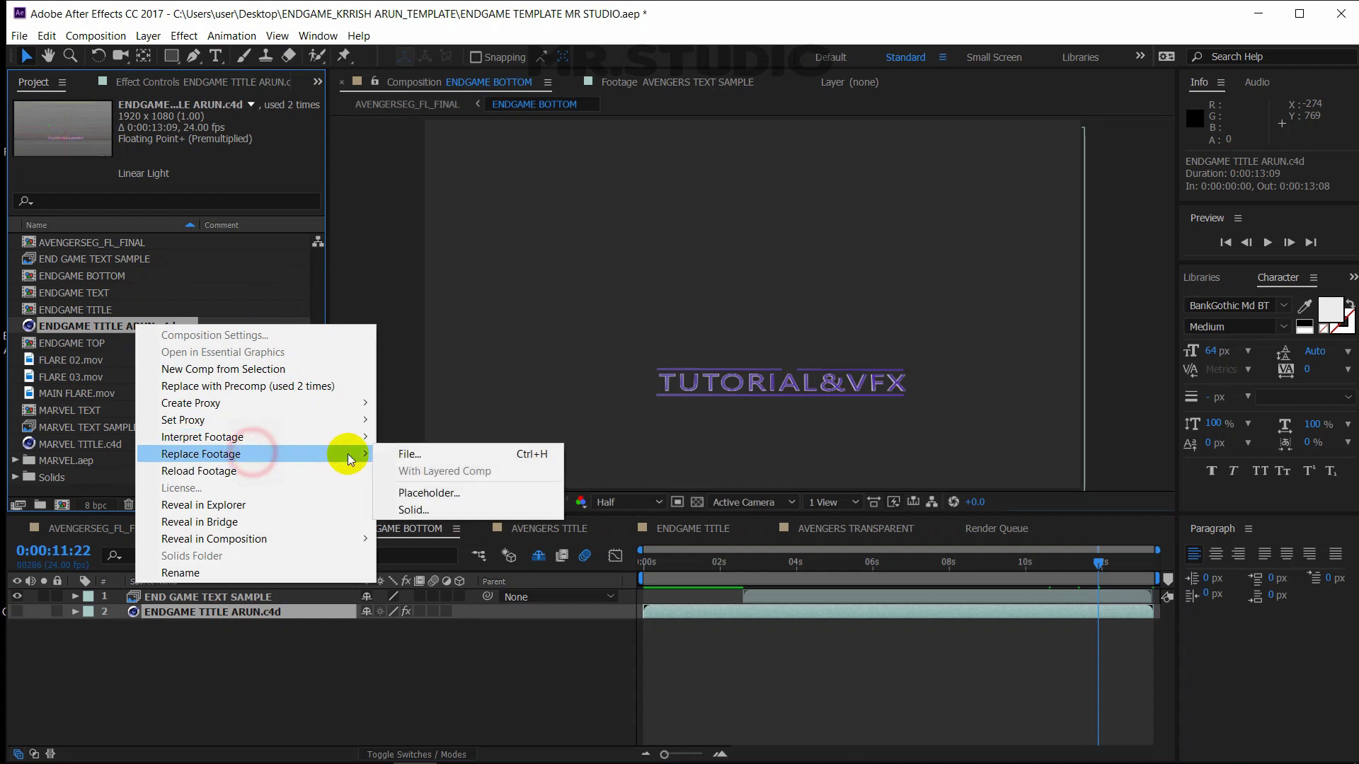
pyautogui.click(396, 450)
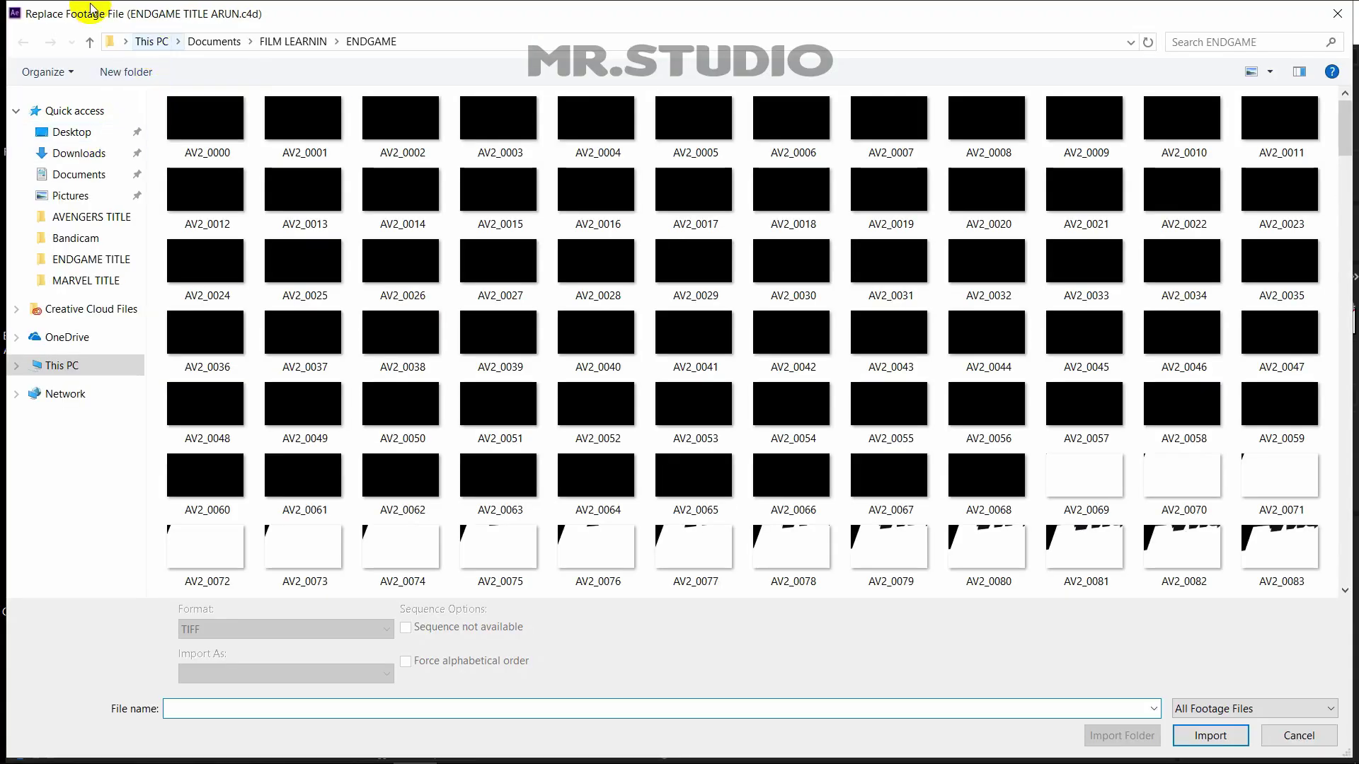
pyautogui.click(88, 42)
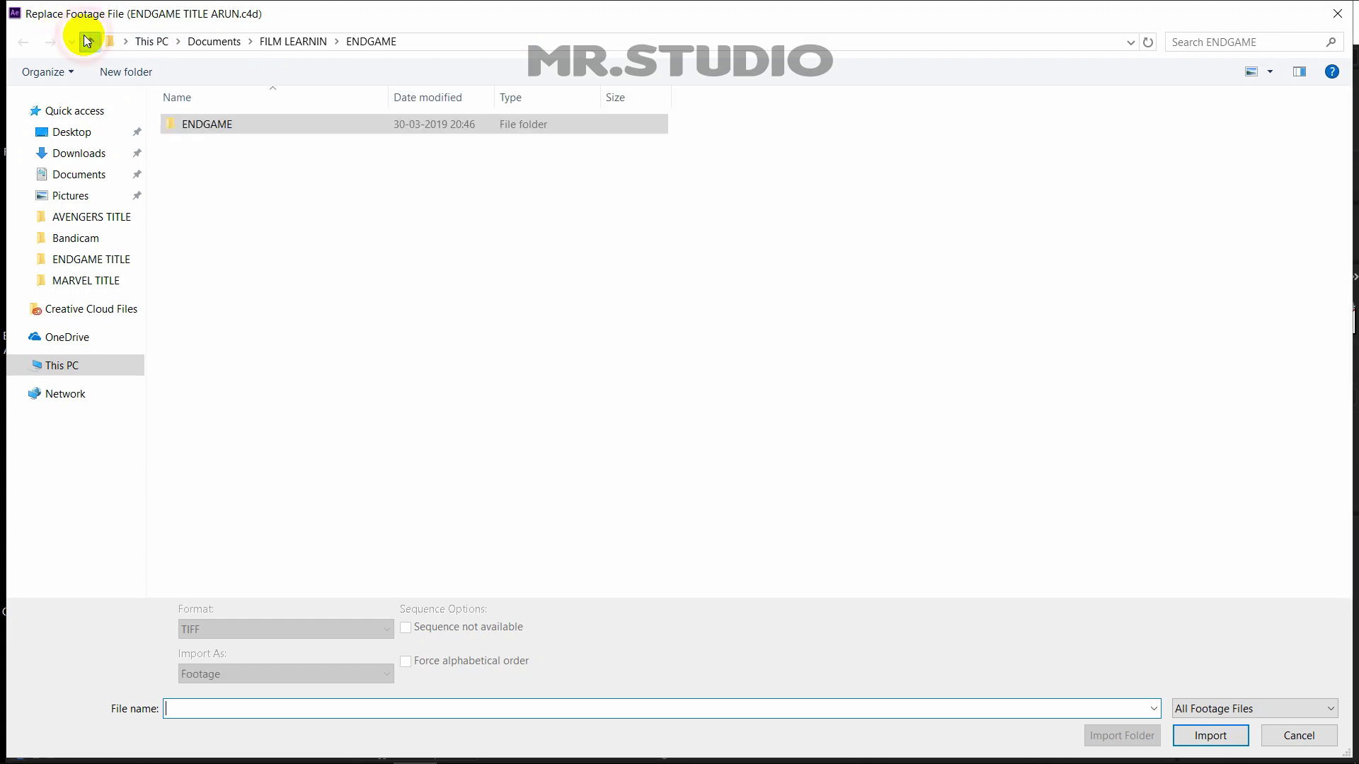
pyautogui.click(89, 42)
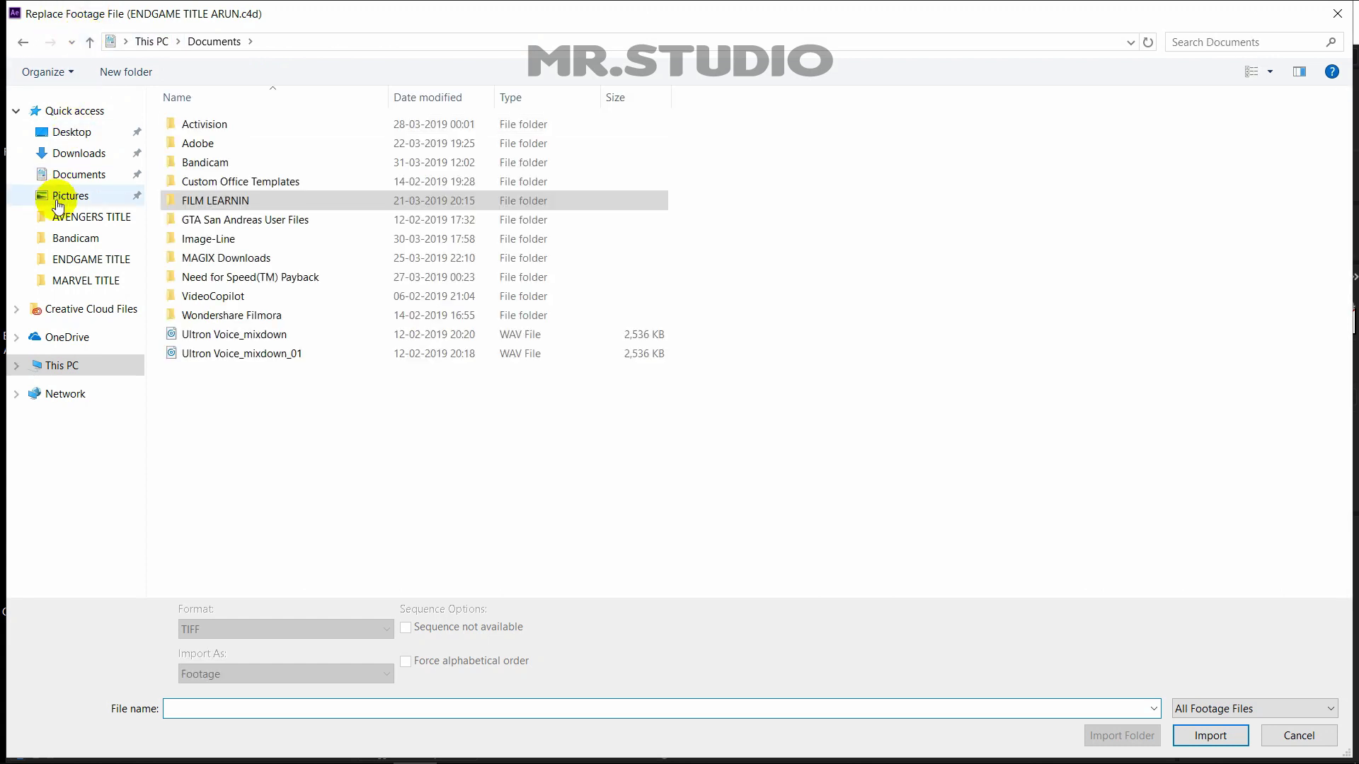
pyautogui.click(93, 260)
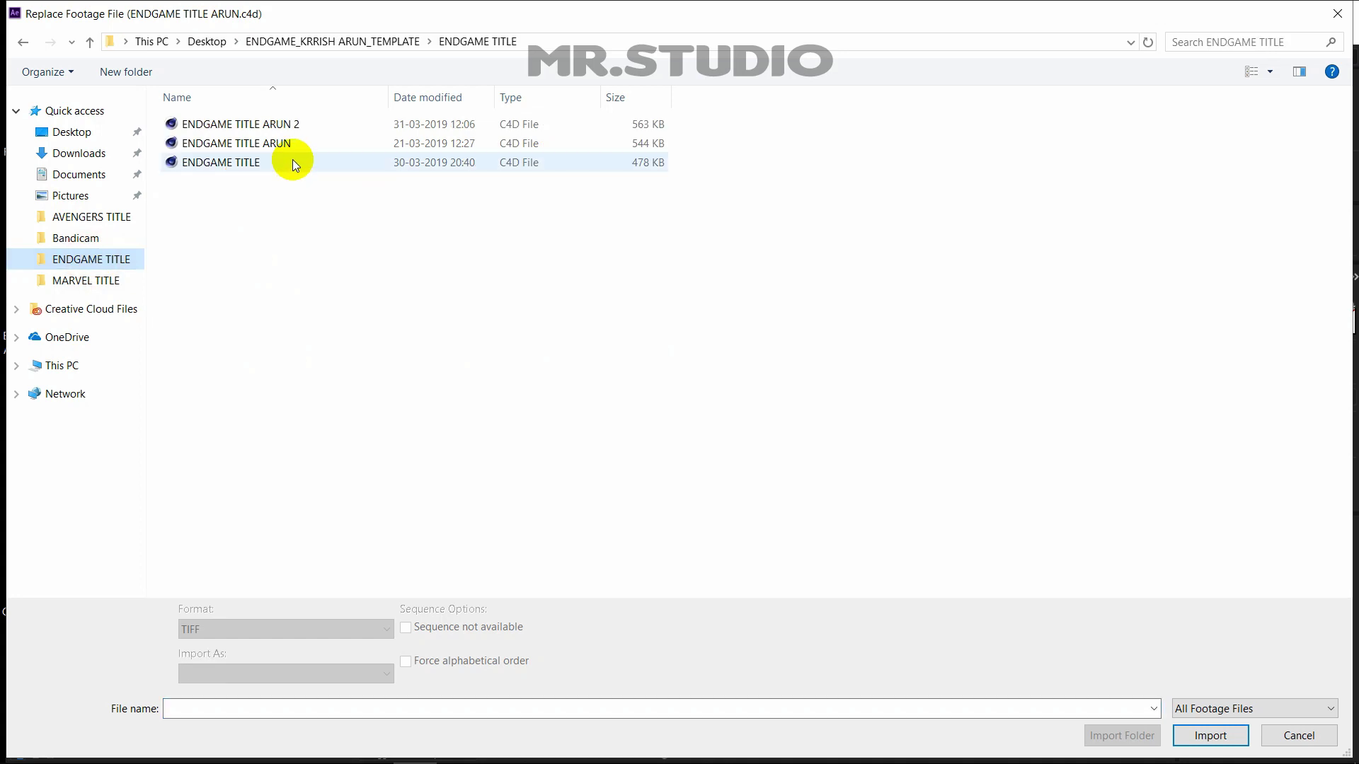
pyautogui.doubleClick(296, 162)
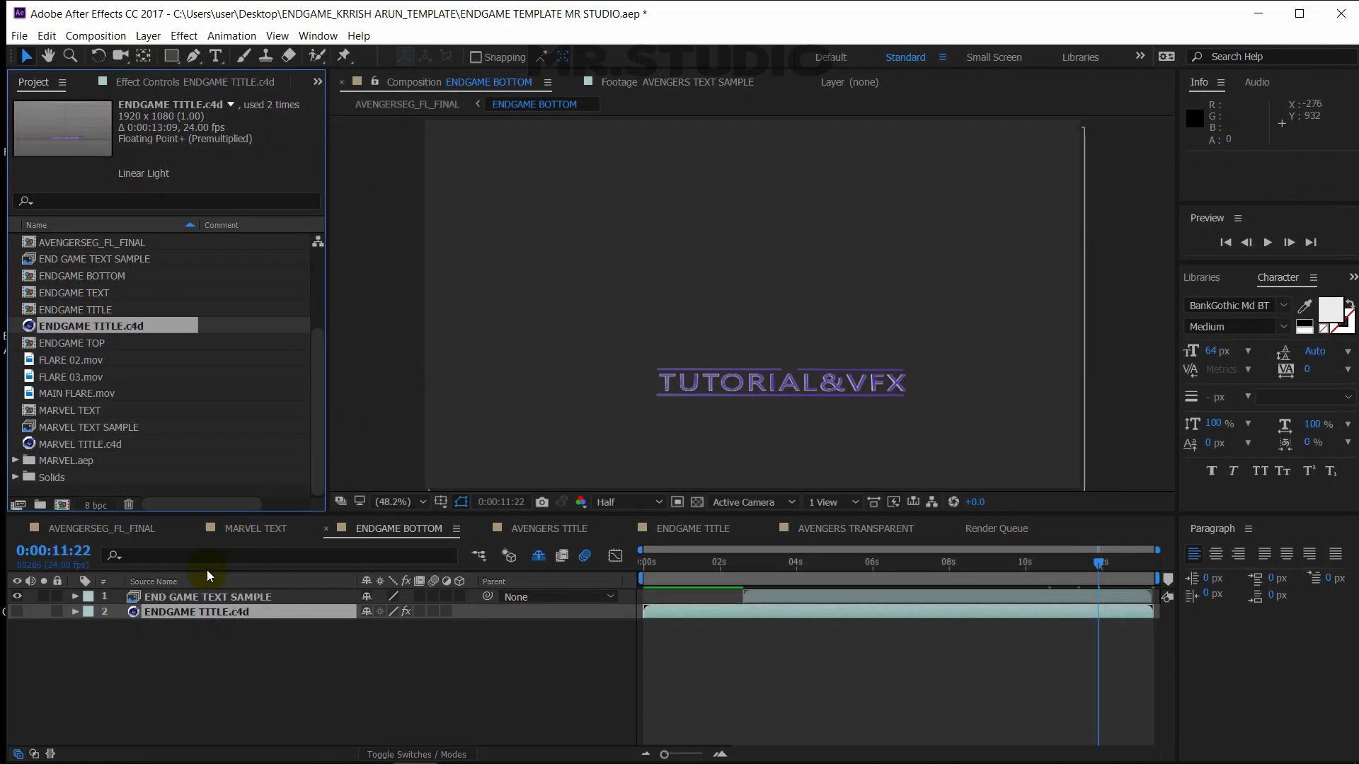
# Replace the END GAME TEXT SAMPLE footage with the TIFF sequence picked at ENDGAMMME0122 in Documents > FILM LEARNIN > ENDGAME
pyautogui.click(195, 598)
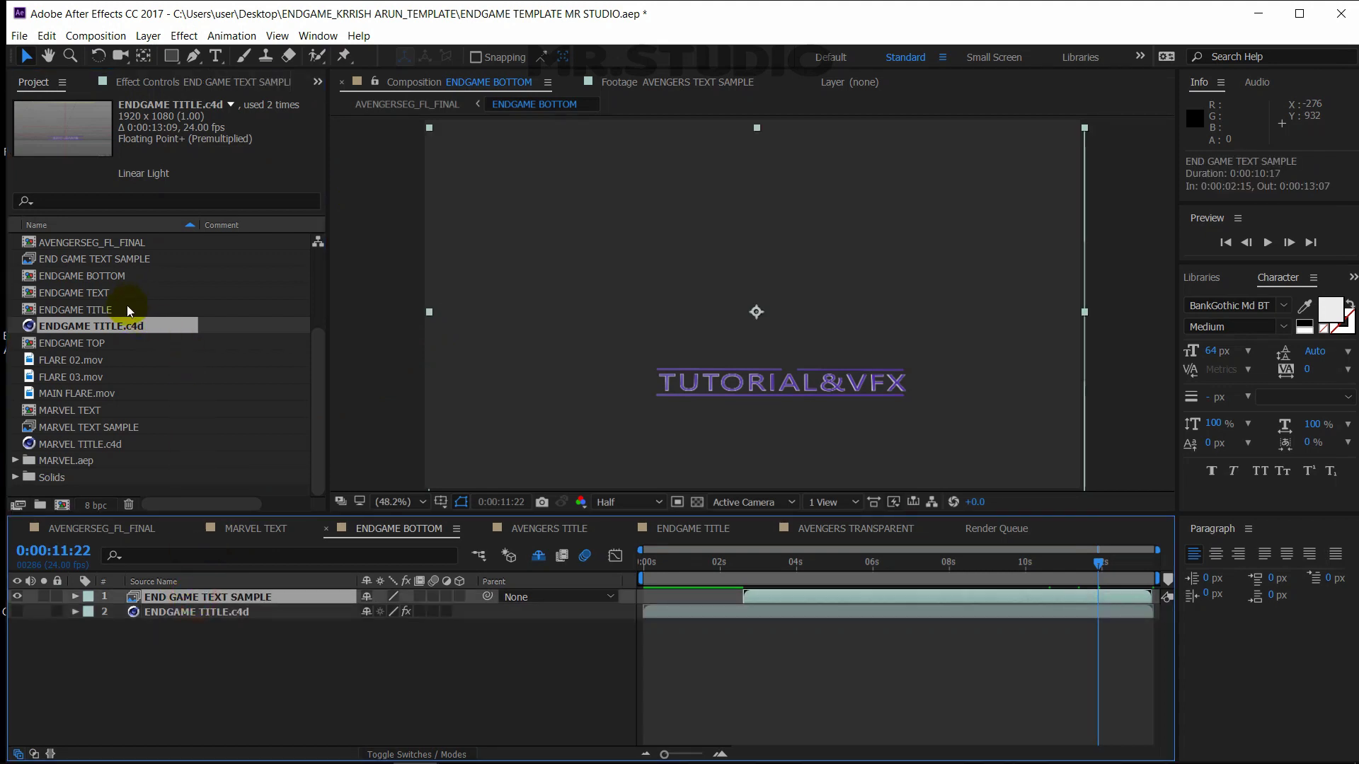
pyautogui.rightClick(147, 261)
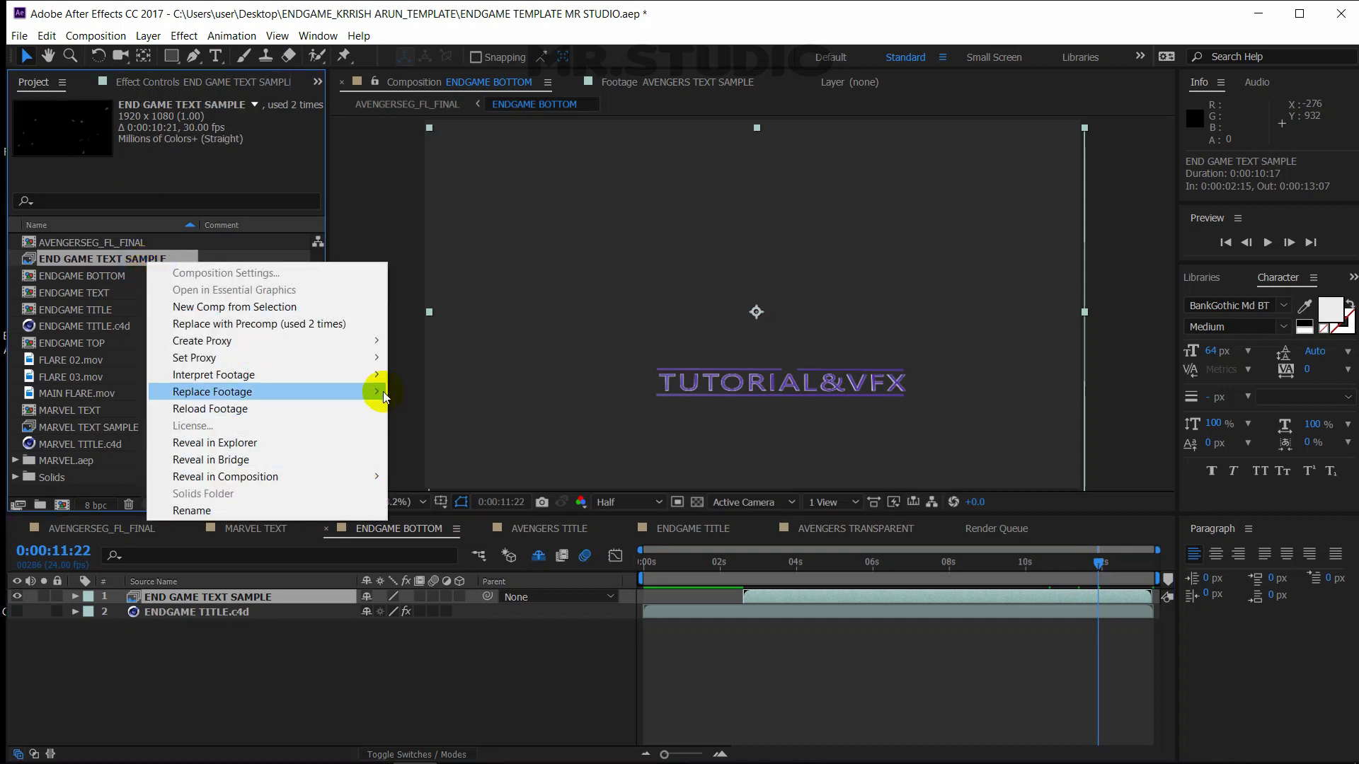
pyautogui.moveTo(375, 392)
pyautogui.click(473, 391)
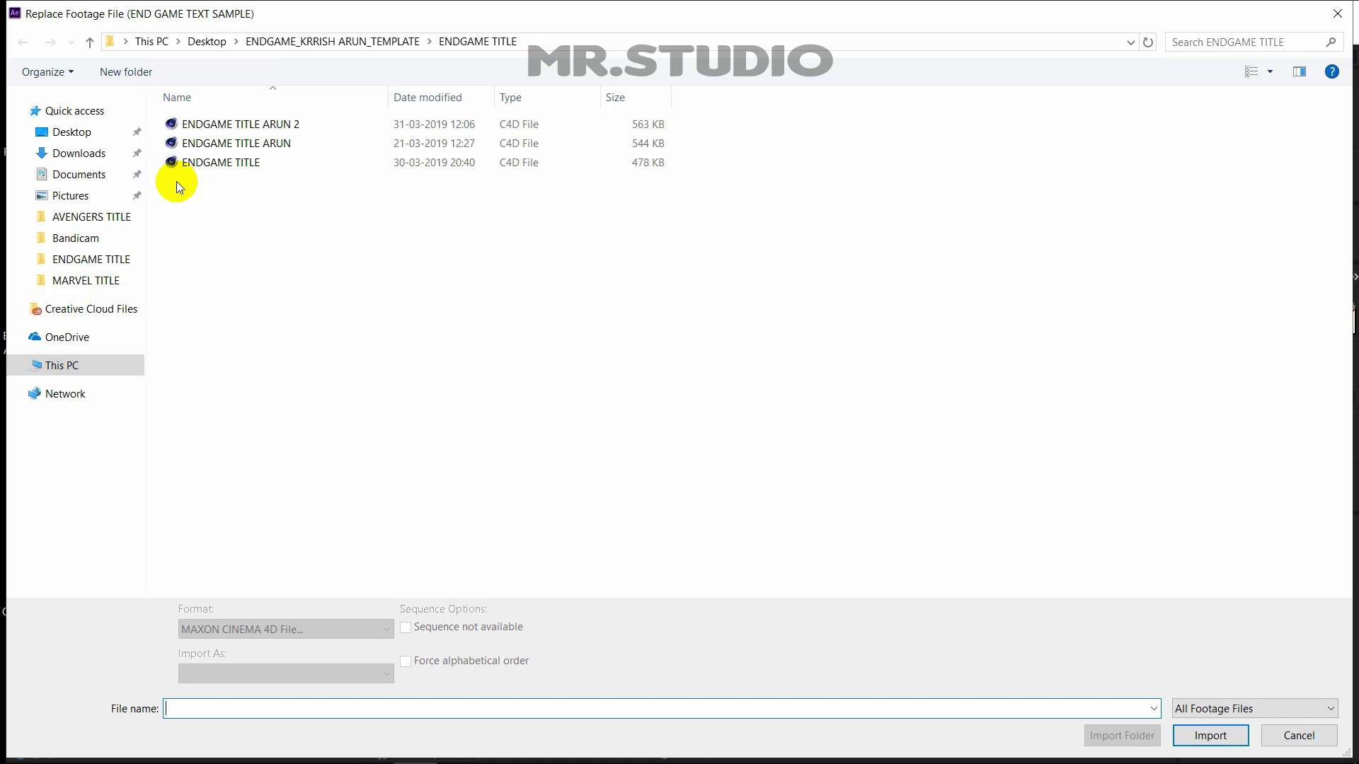
pyautogui.click(90, 41)
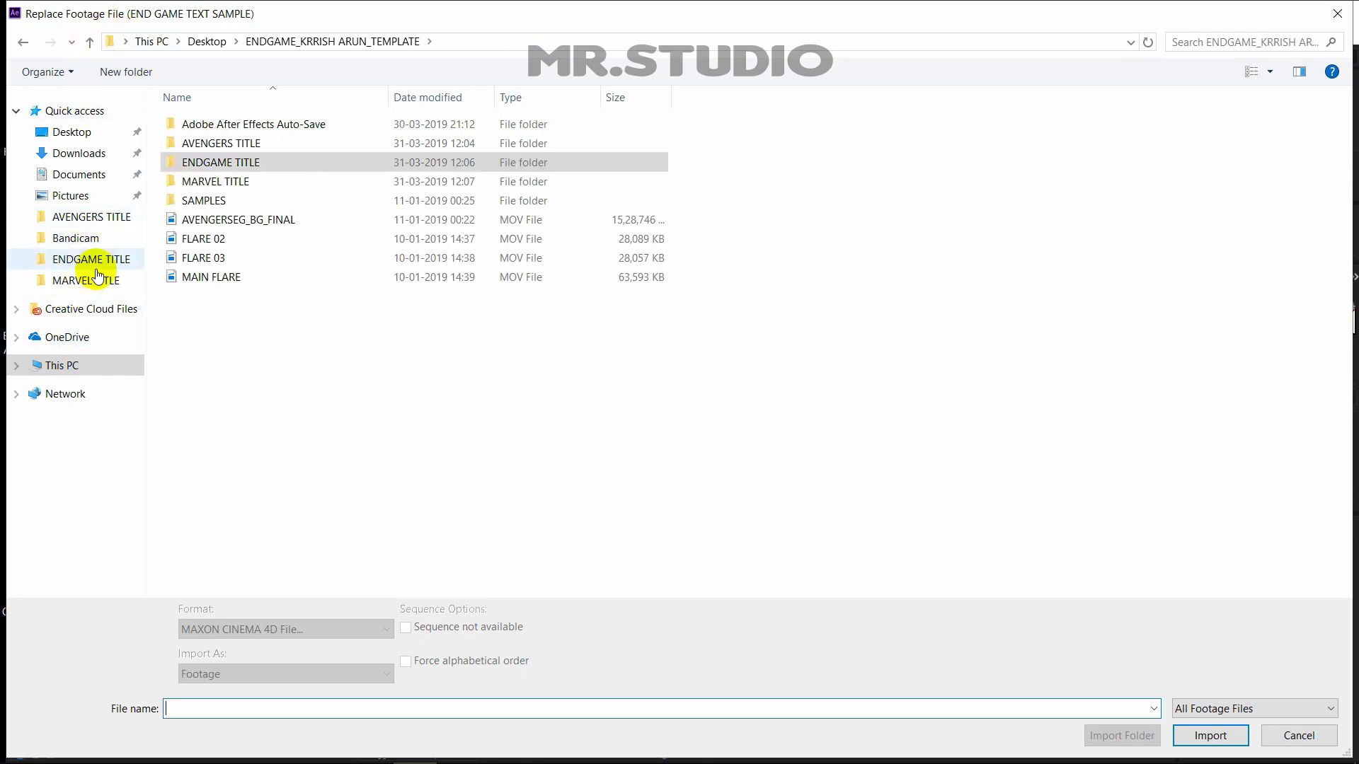
pyautogui.click(92, 182)
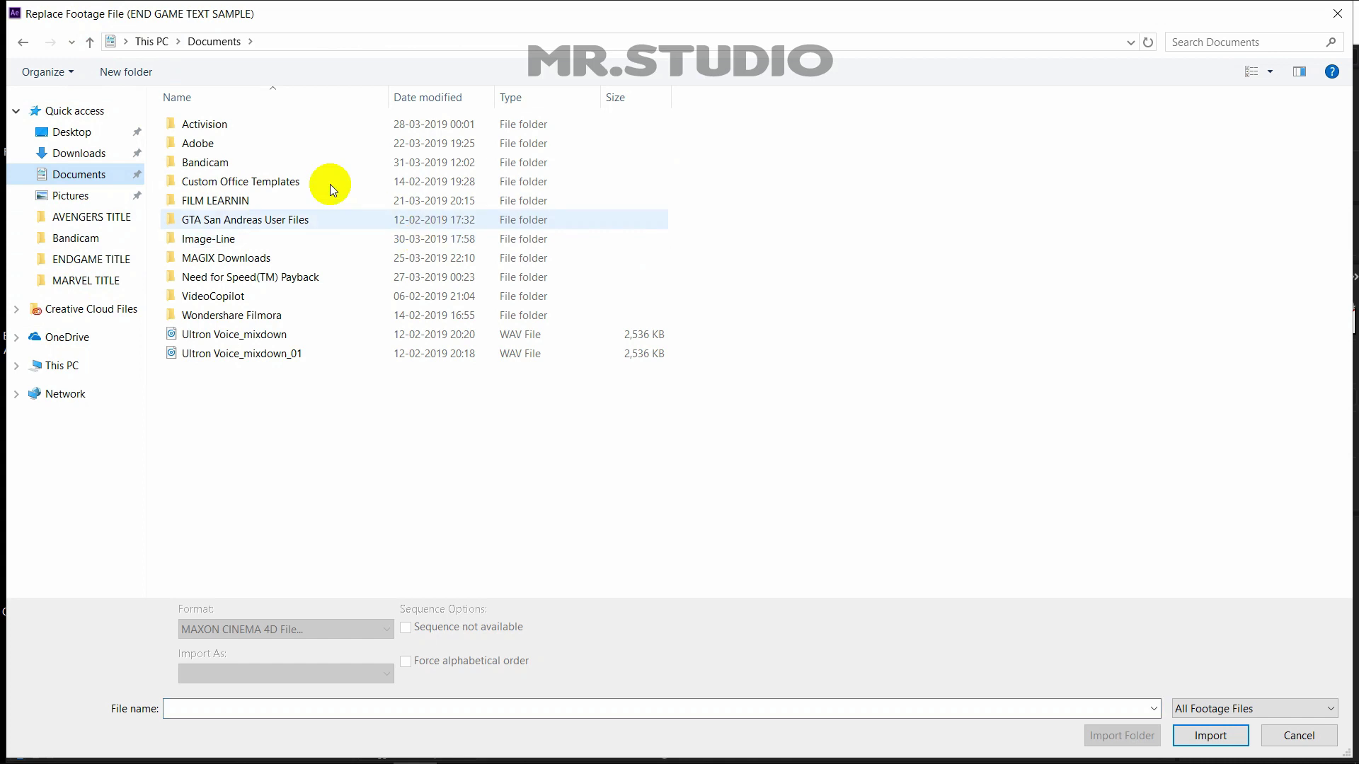
pyautogui.doubleClick(307, 200)
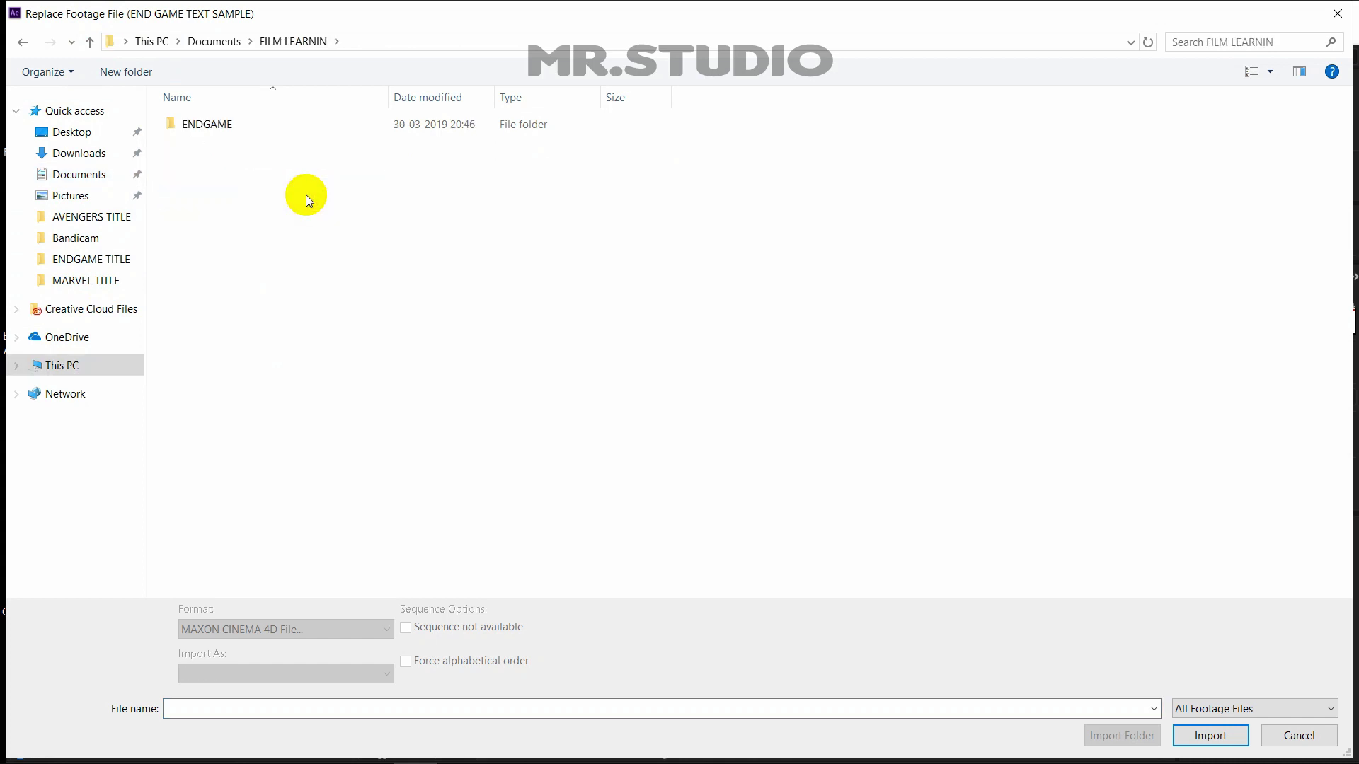
pyautogui.click(262, 132)
pyautogui.doubleClick(261, 131)
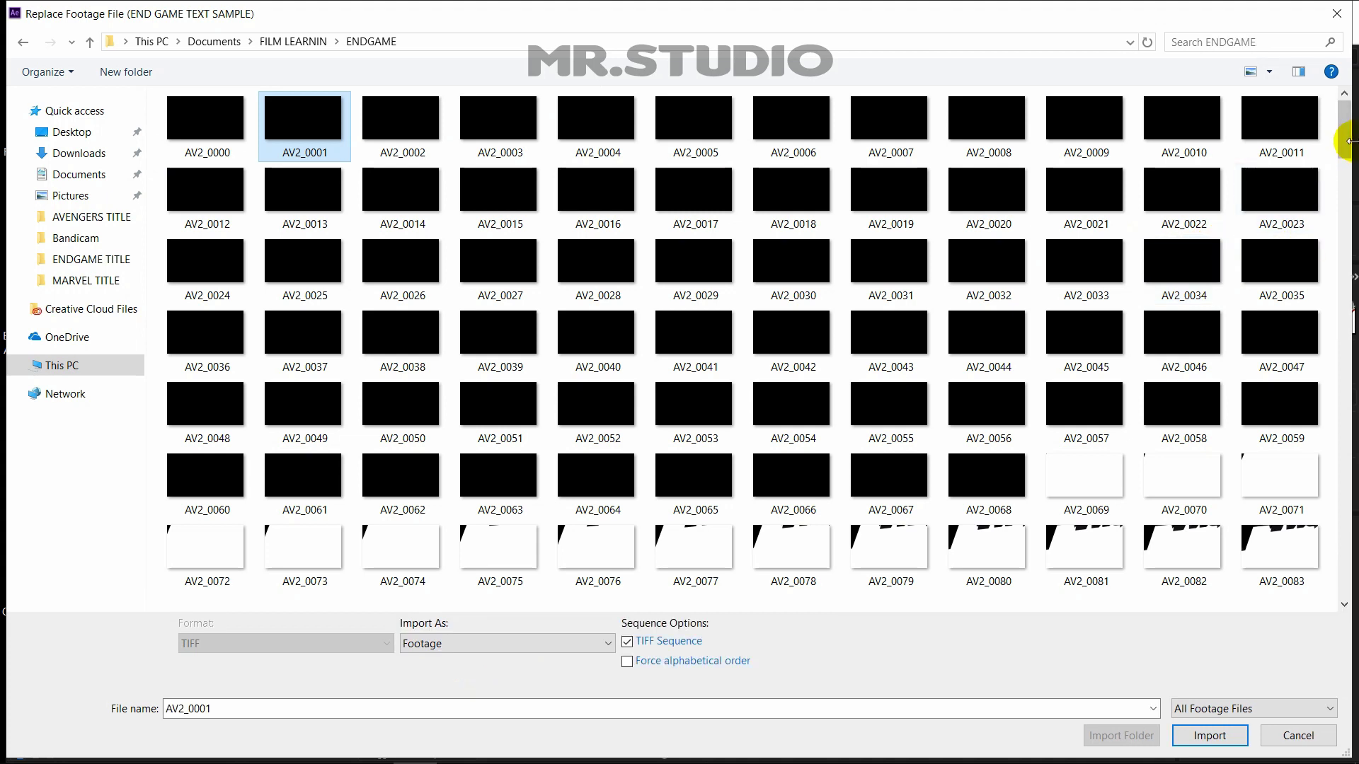
pyautogui.scroll(-2, 1347, 148)
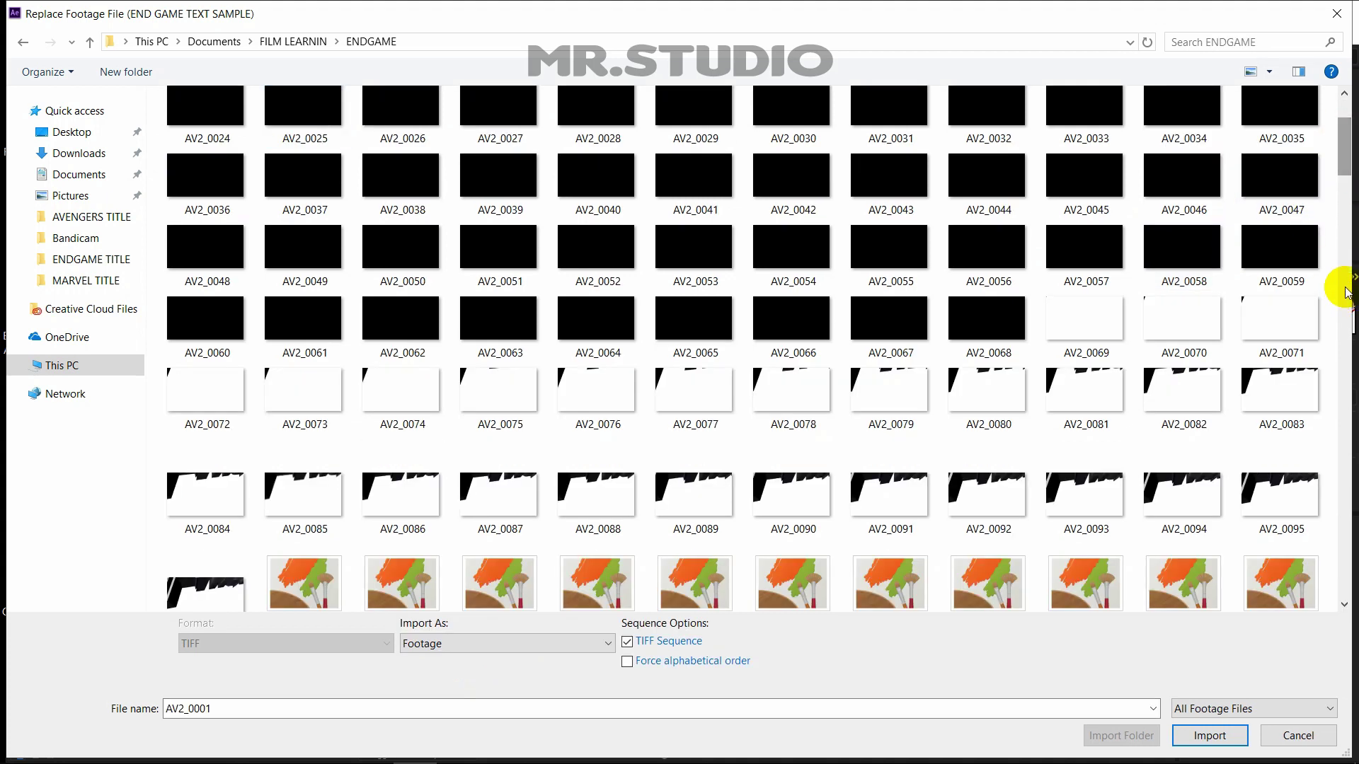
pyautogui.moveTo(1345, 177); pyautogui.dragTo(1285, 474)
pyautogui.scroll(-1, 1286, 474)
pyautogui.click(1273, 475)
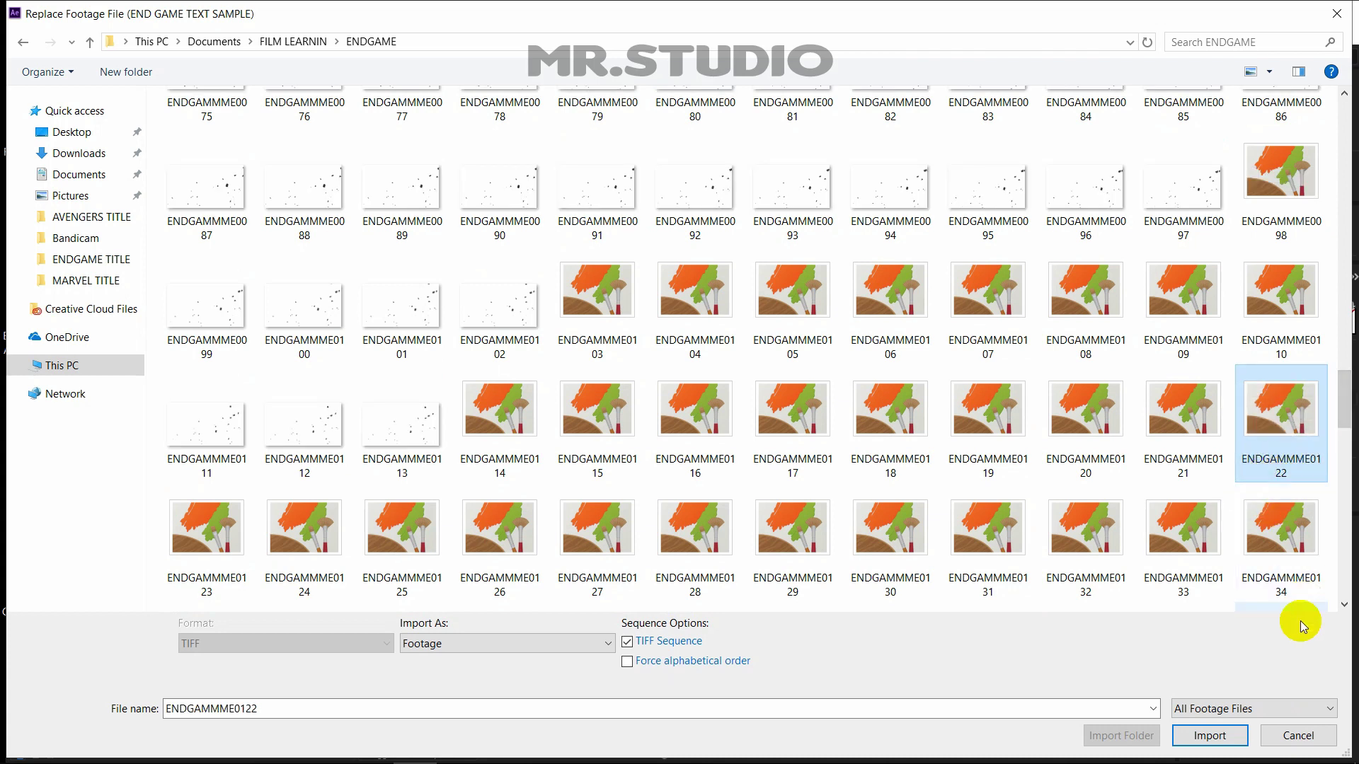
pyautogui.click(1212, 733)
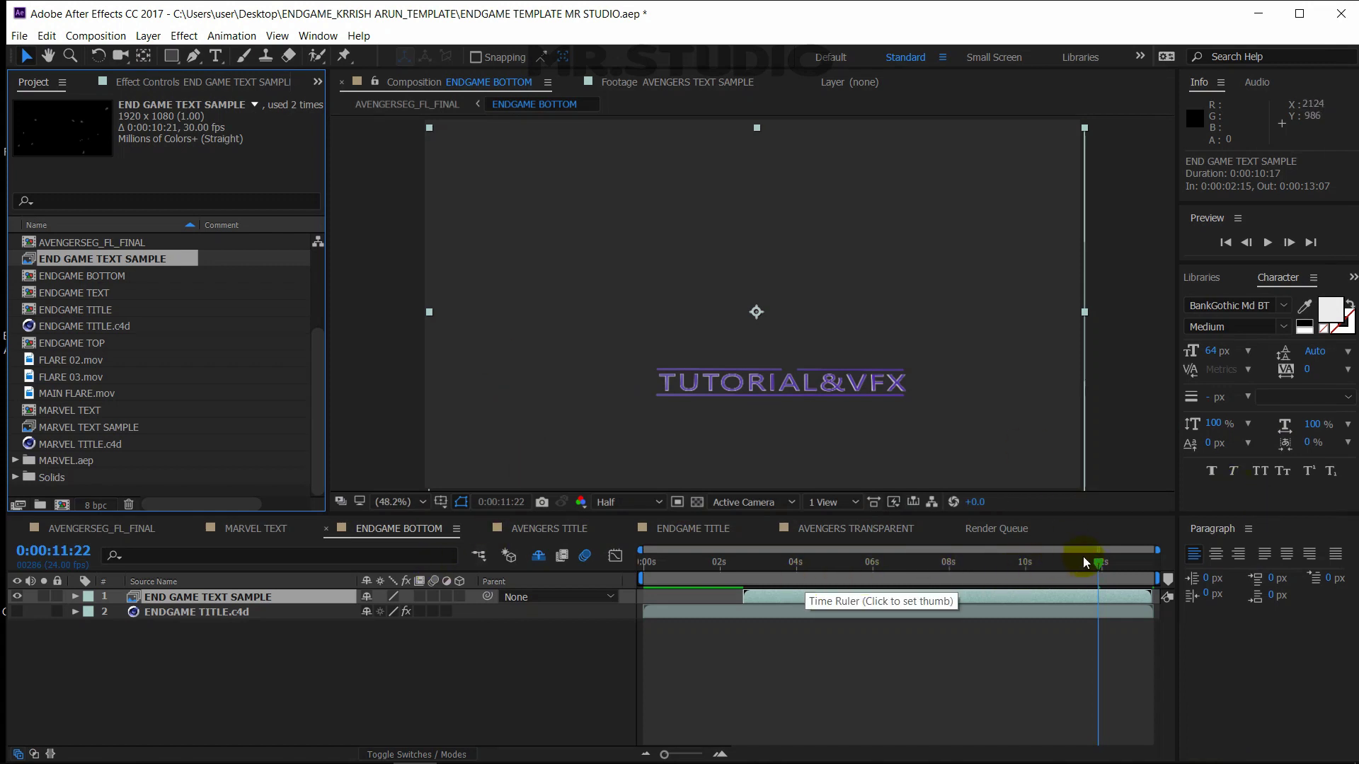
# Open the AVENGERS TITLE composition and replace the AVENGERS TITLE ARUN 2.c4d project footage with the AVENGERS TITLE file from the AVENGERS TITLE folder
pyautogui.click(571, 521)
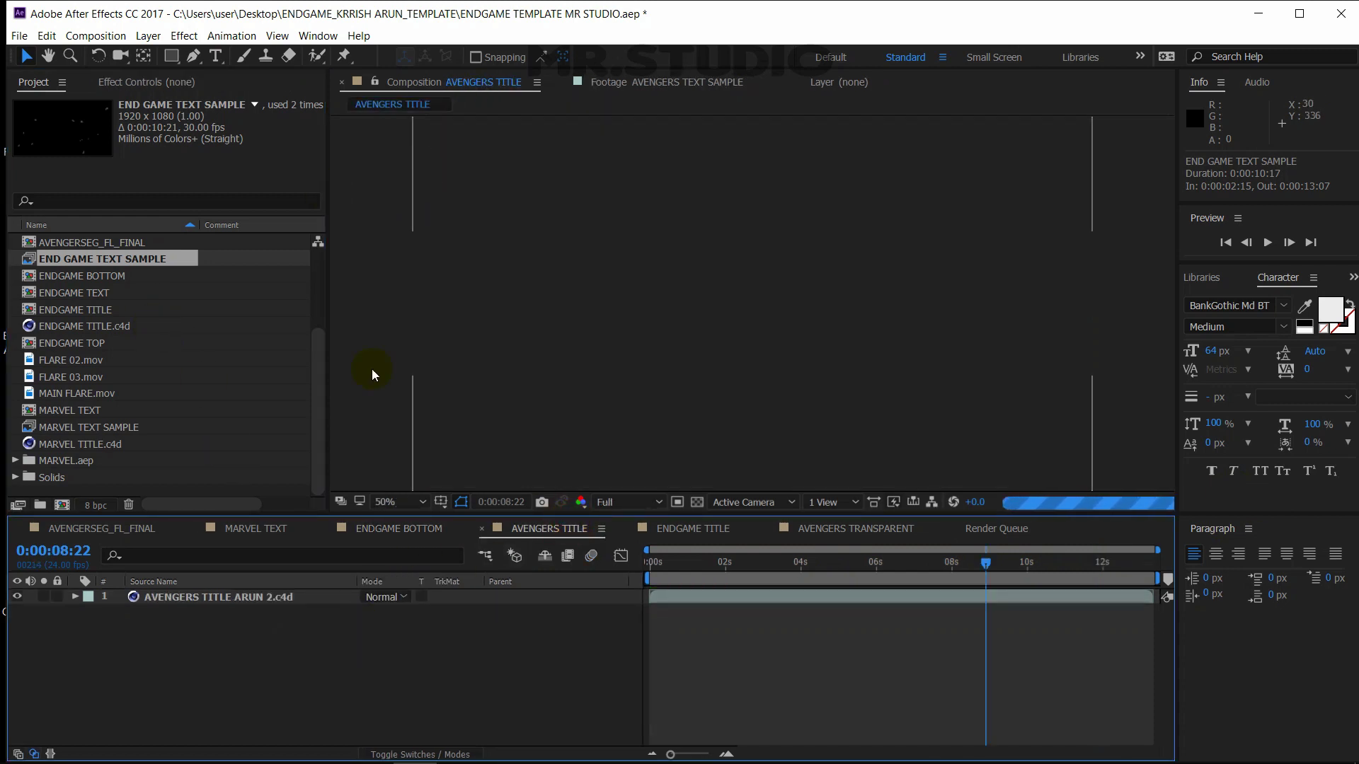
pyautogui.click(317, 292)
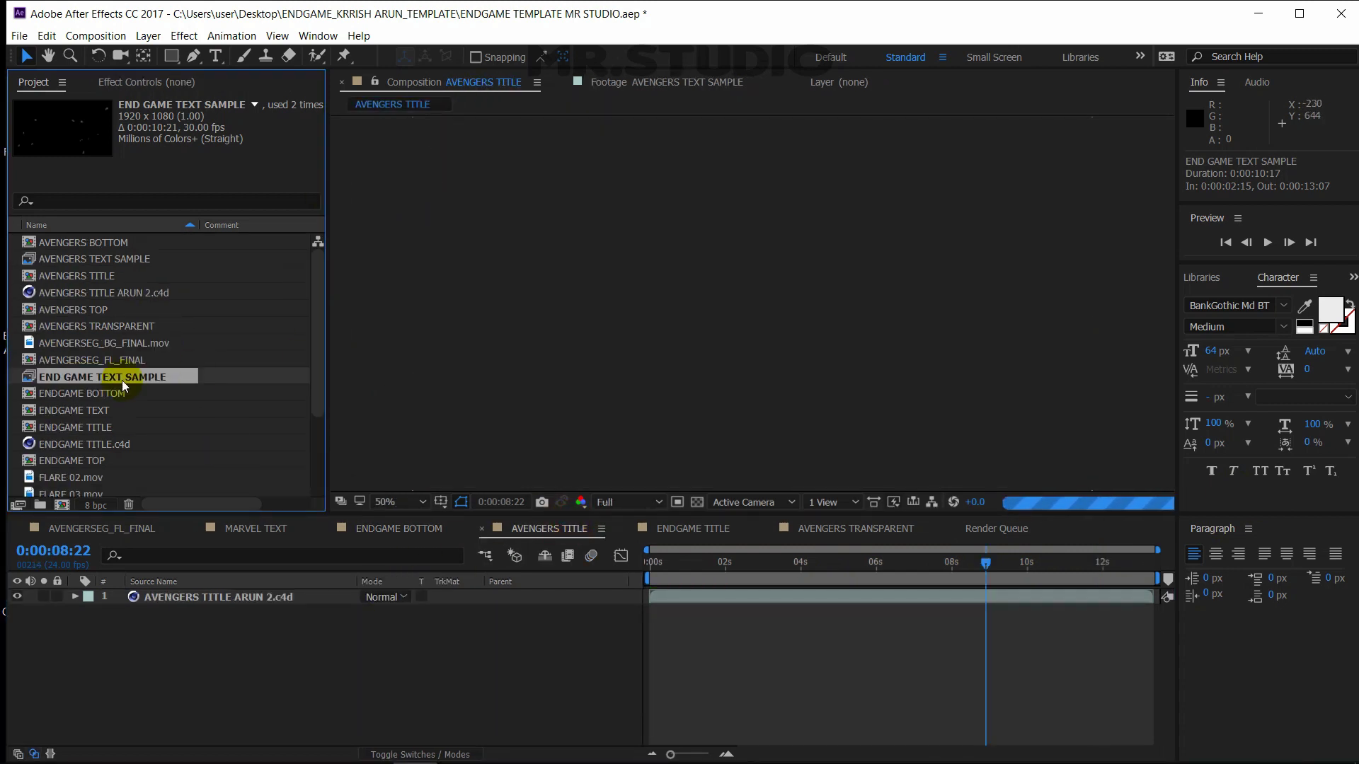
pyautogui.click(103, 293)
pyautogui.rightClick(103, 292)
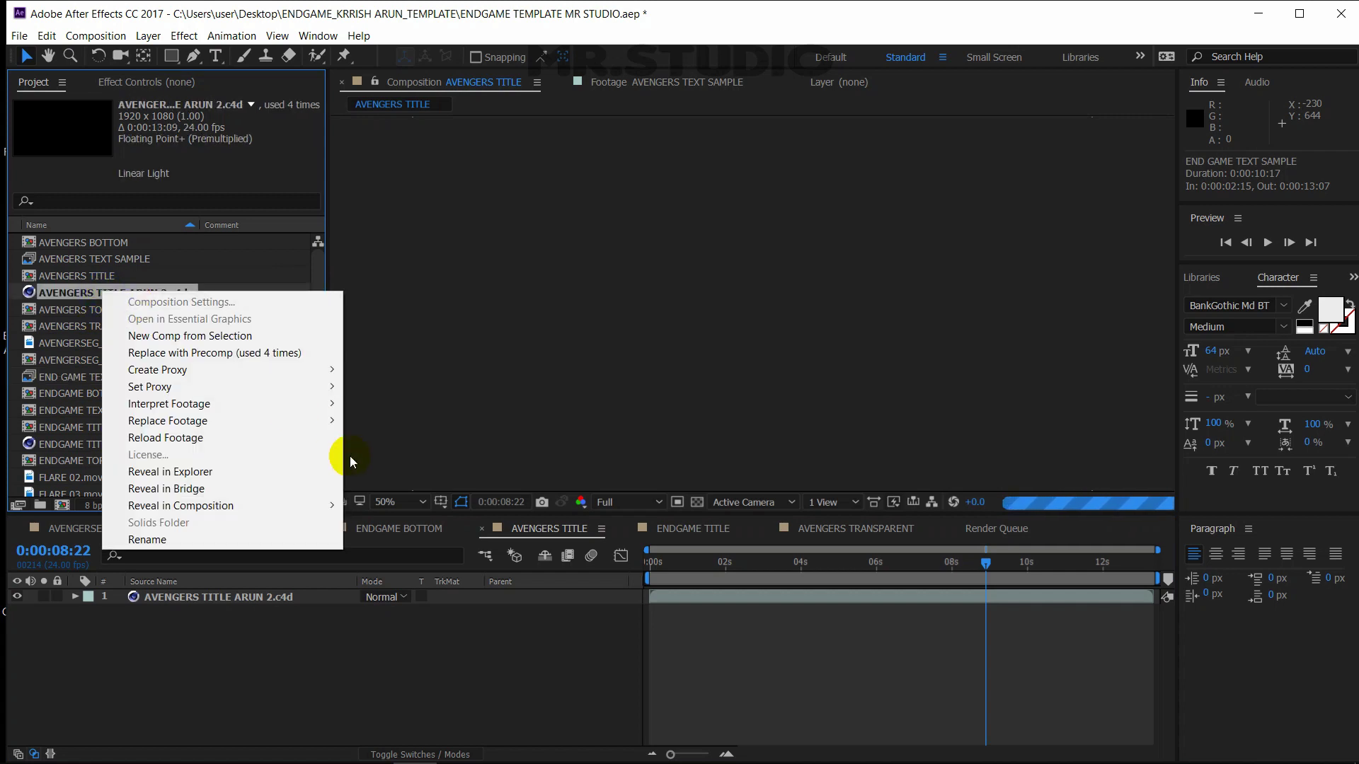
pyautogui.click(291, 417)
pyautogui.click(361, 421)
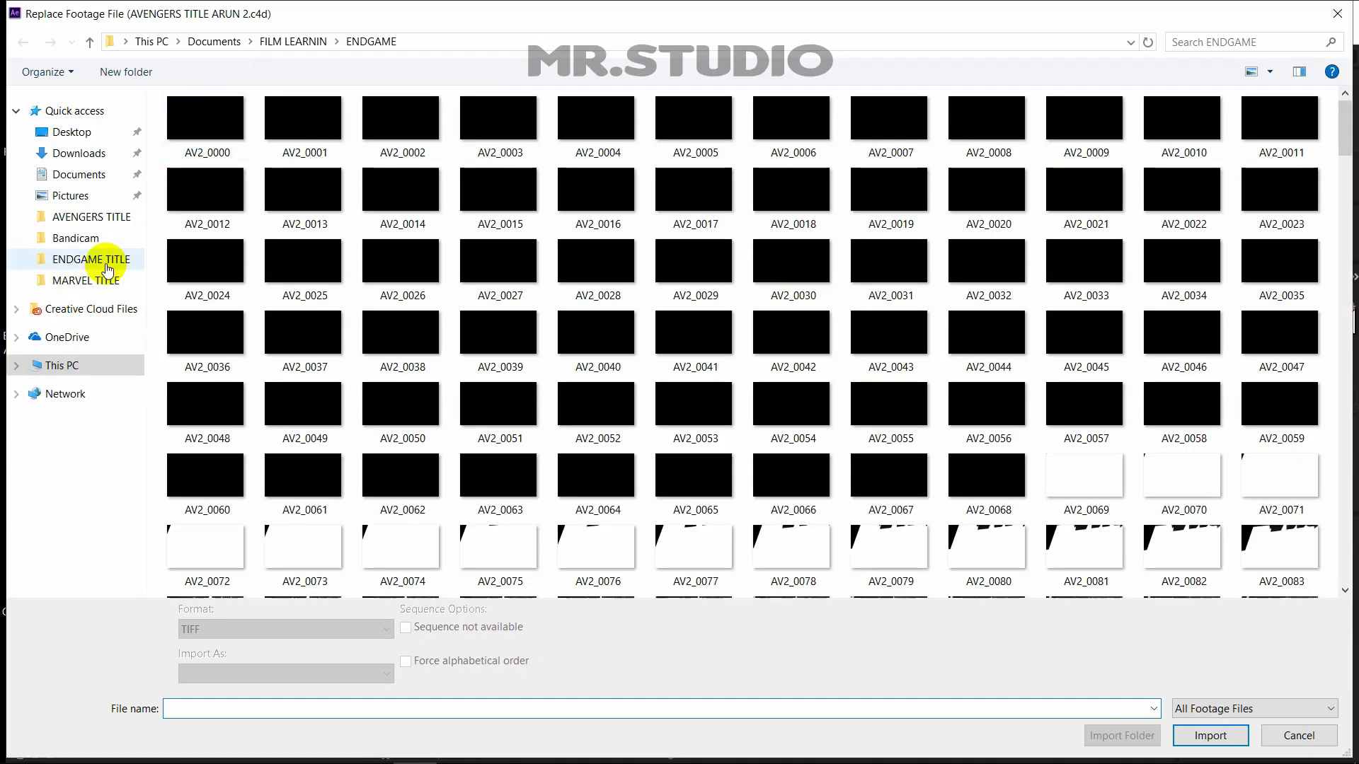
pyautogui.click(92, 218)
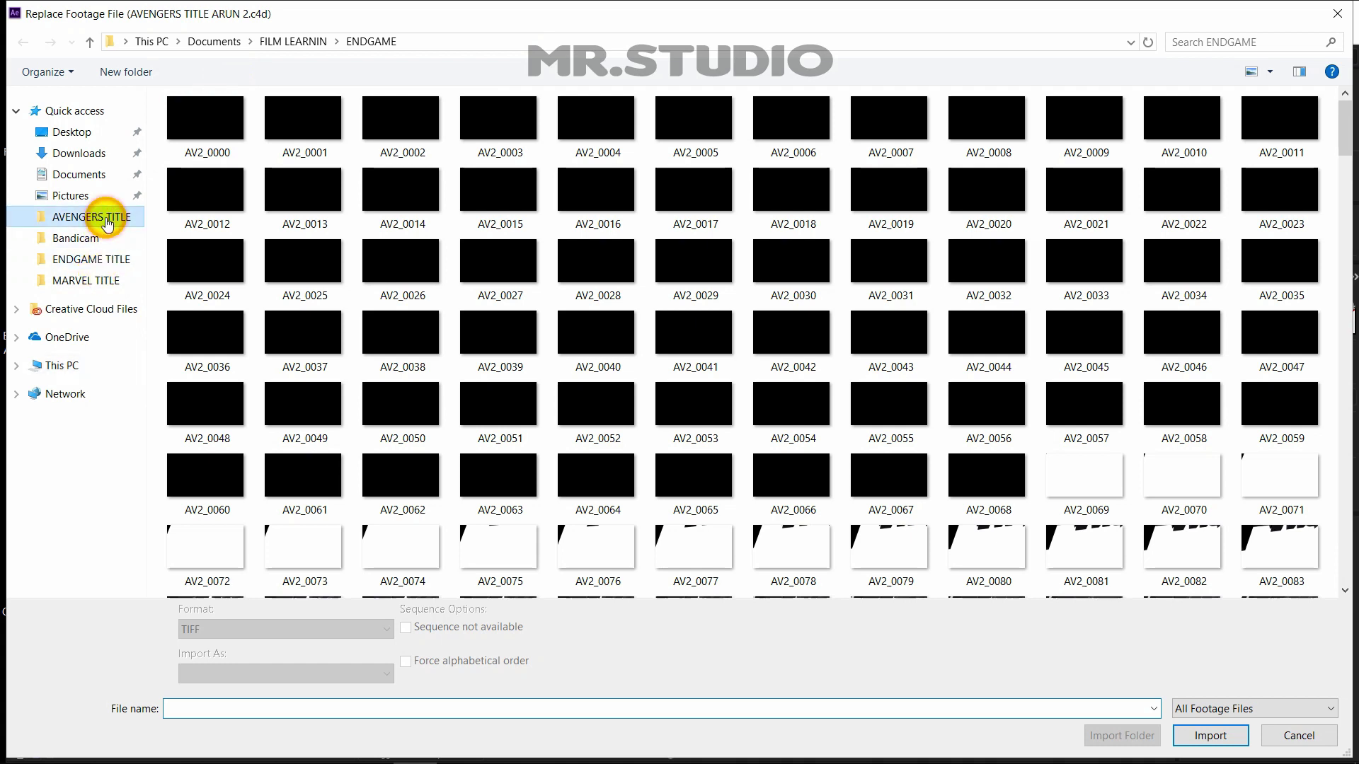
pyautogui.doubleClick(263, 180)
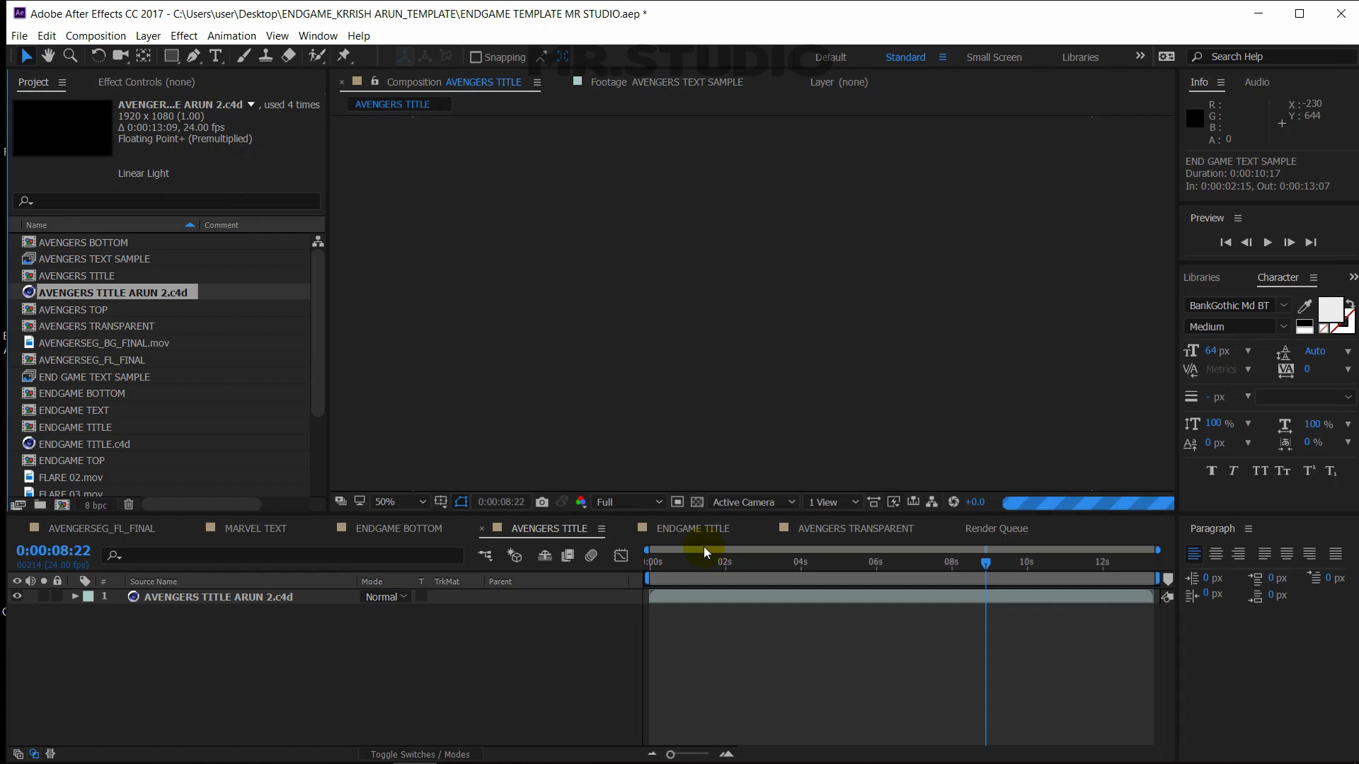
# Set the AVENGERS TITLE composition's preview resolution to Half and check its frames at 0:00:10:02 and 0:00:10:20
pyautogui.click(1028, 573)
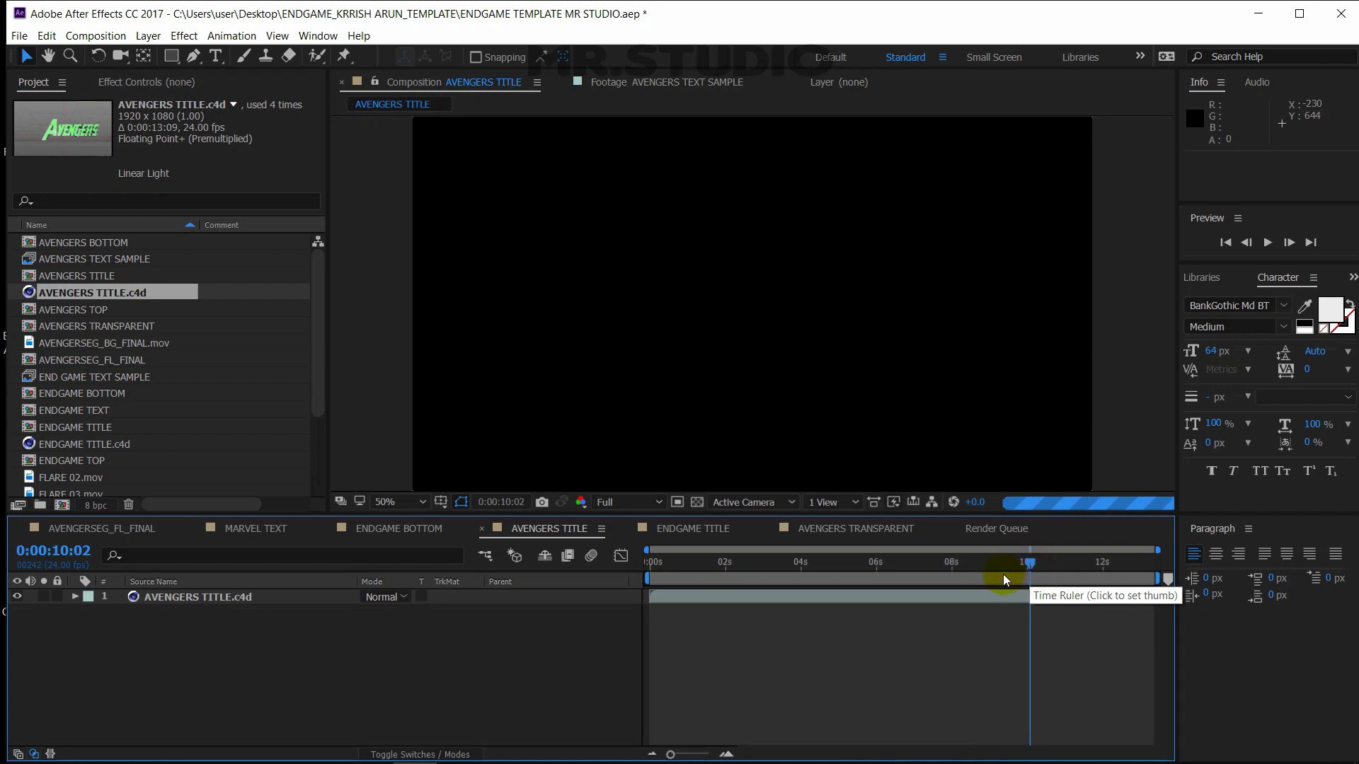
pyautogui.click(657, 502)
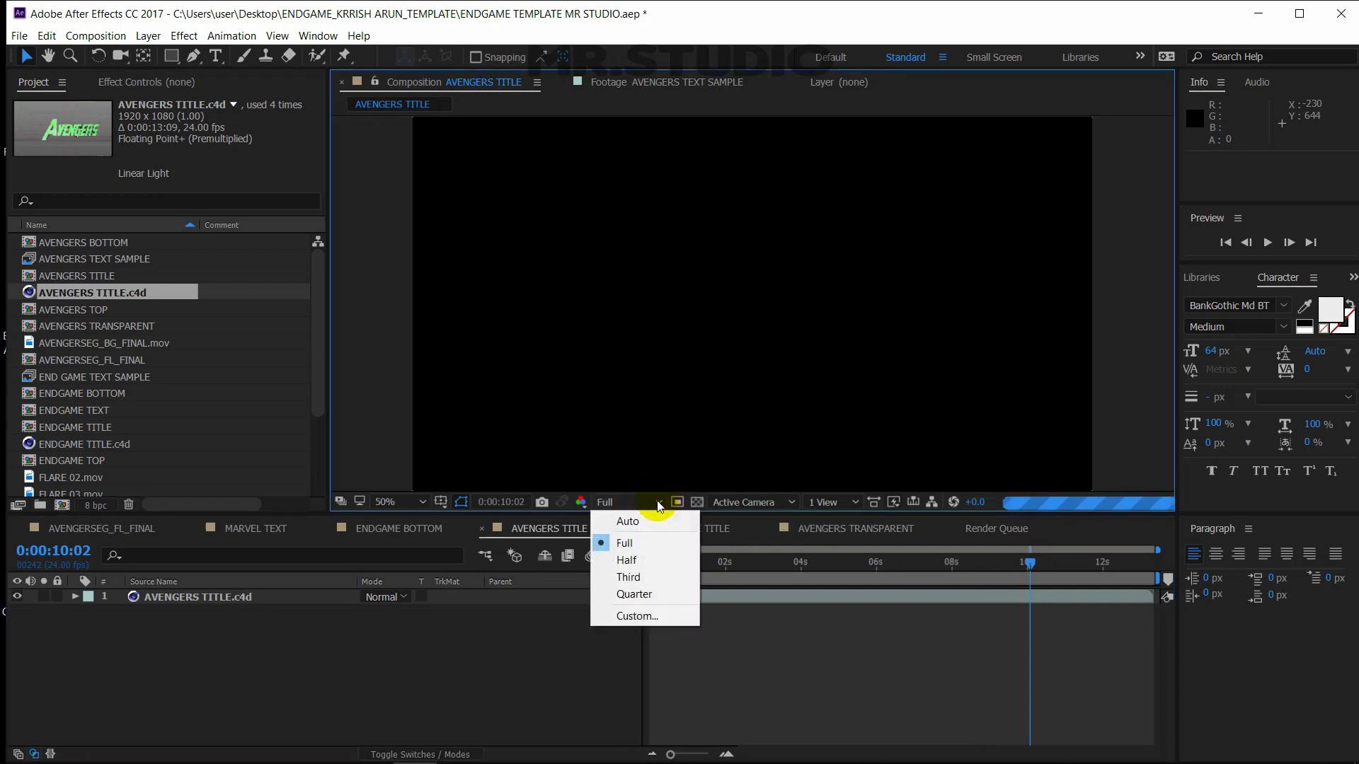
pyautogui.click(639, 560)
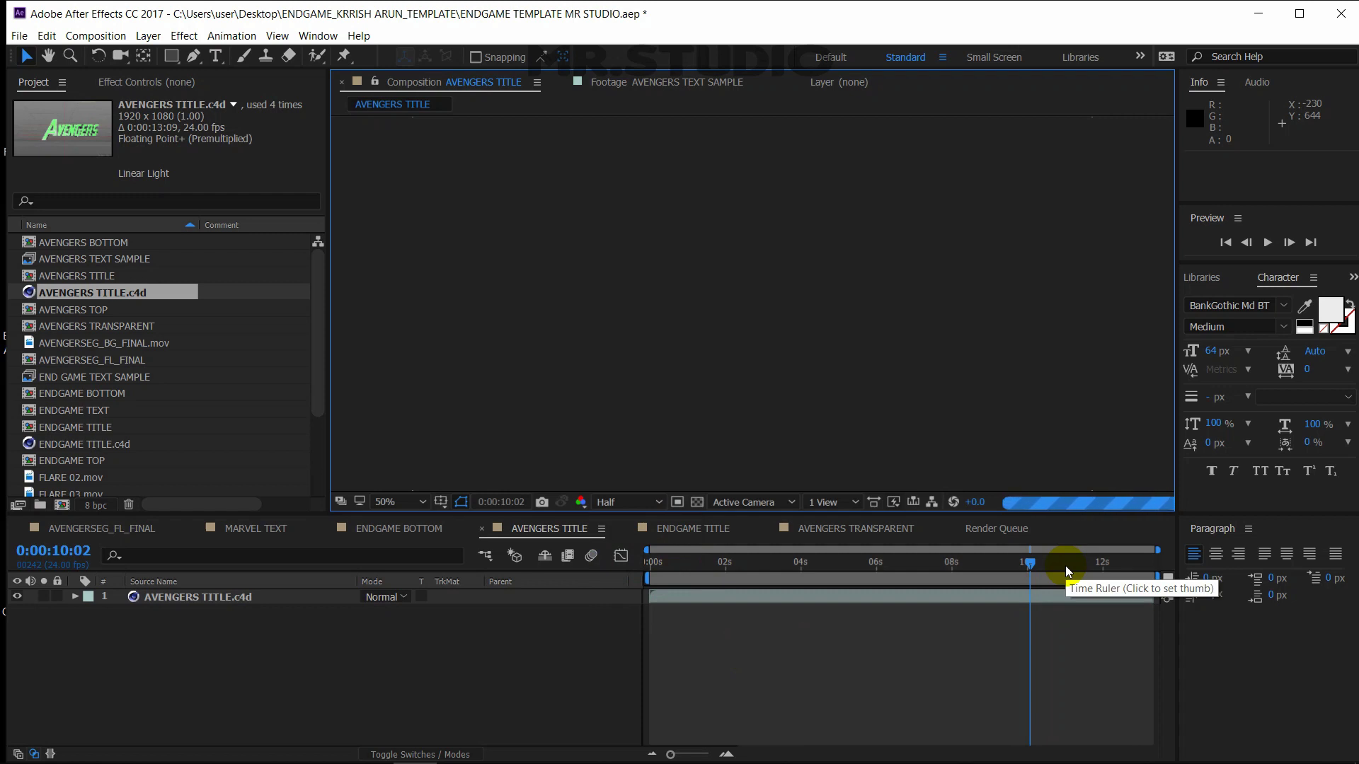
pyautogui.click(1030, 564)
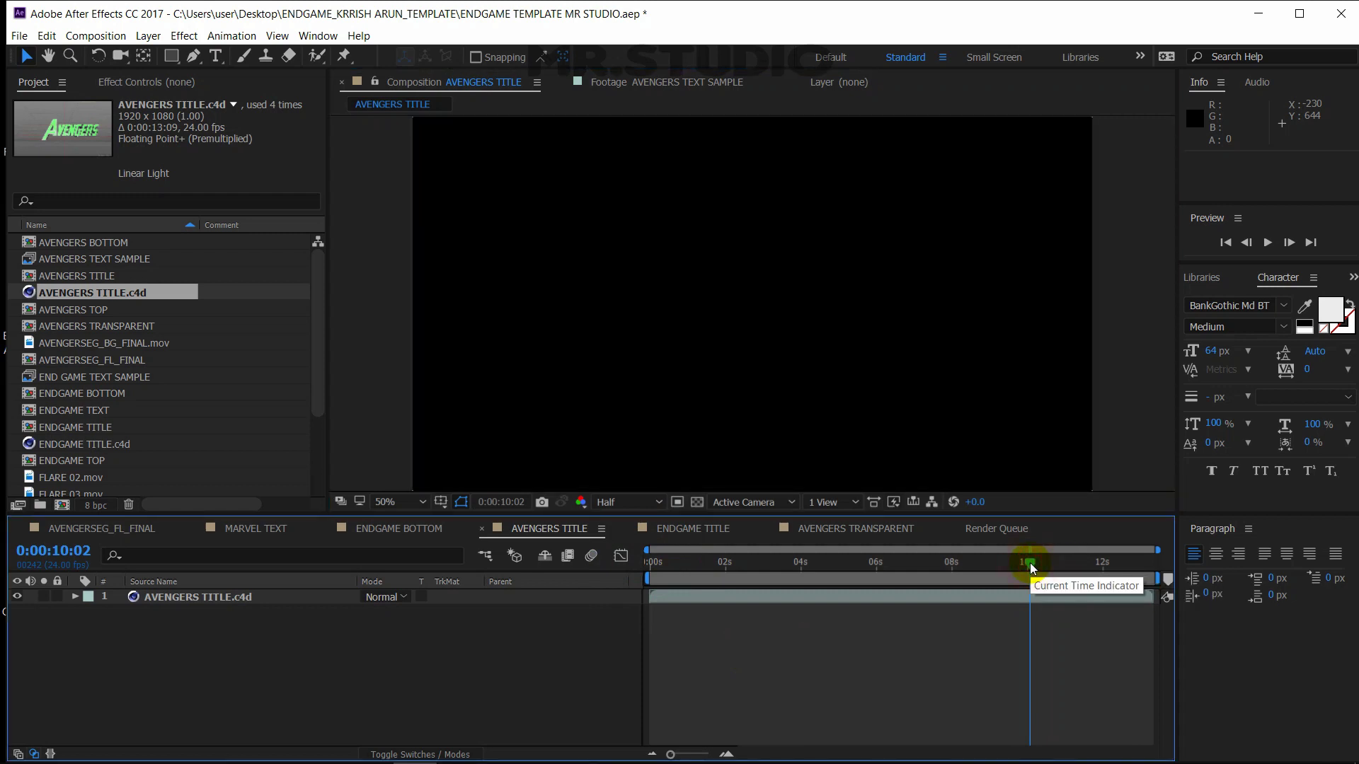
pyautogui.moveTo(1030, 563); pyautogui.dragTo(1059, 566)
pyautogui.click(1085, 564)
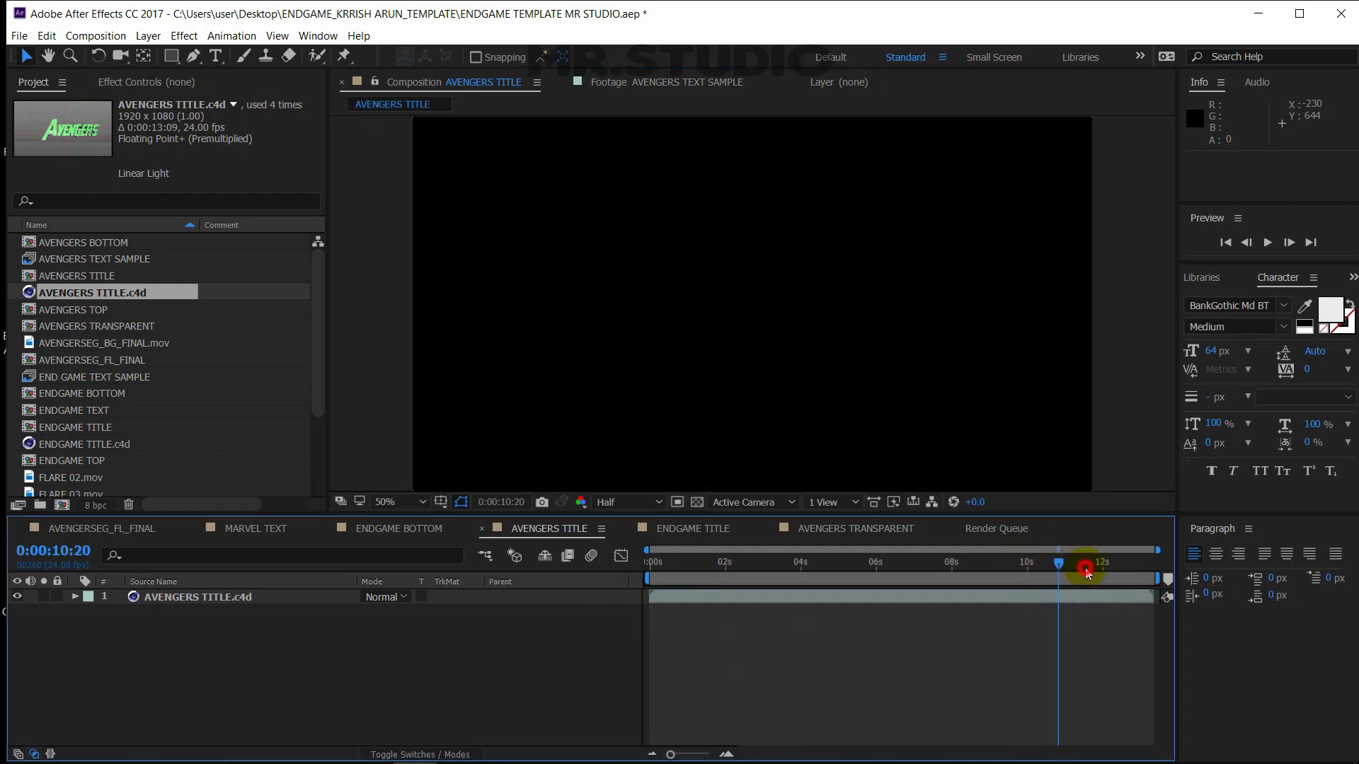
# Open the AVENGERS TRANSPARENT composition and view its title at 0:00:04:01 and 0:00:04:23
pyautogui.click(792, 533)
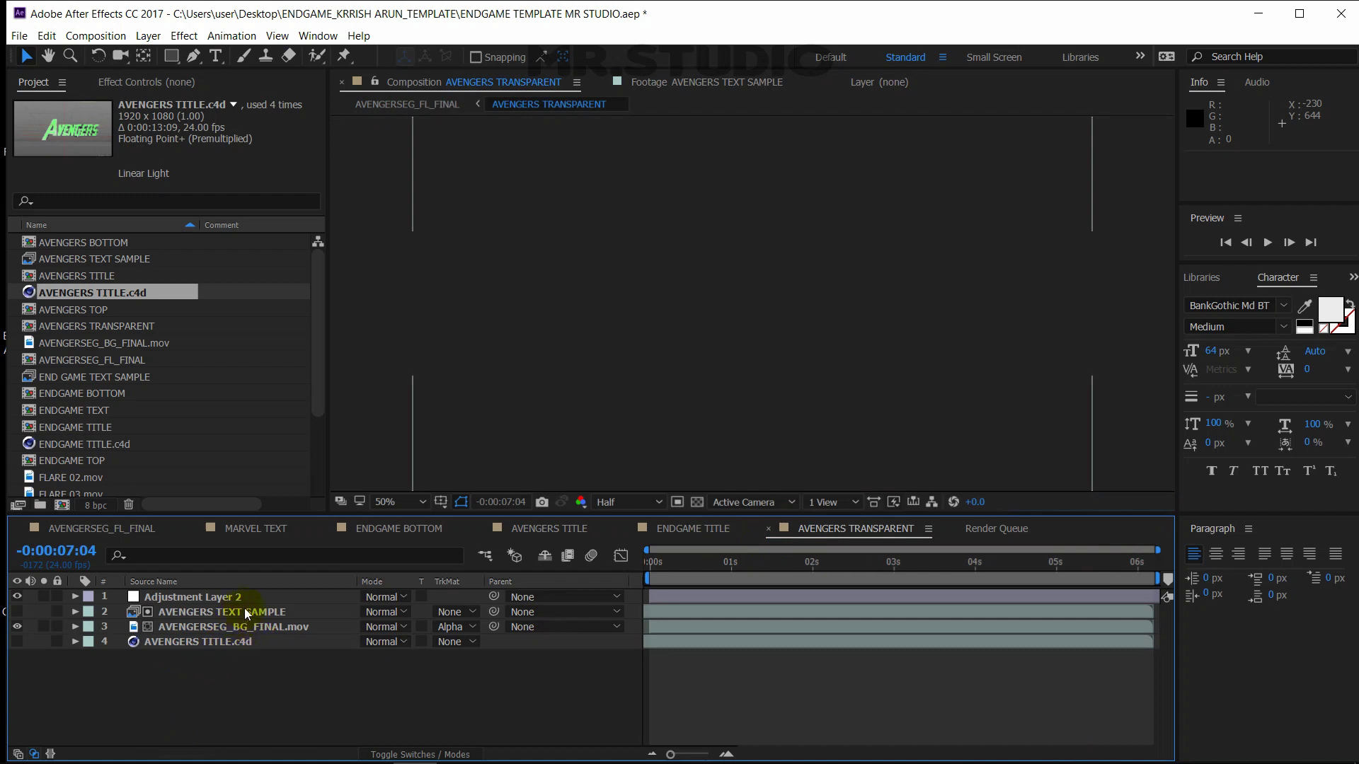
pyautogui.click(978, 575)
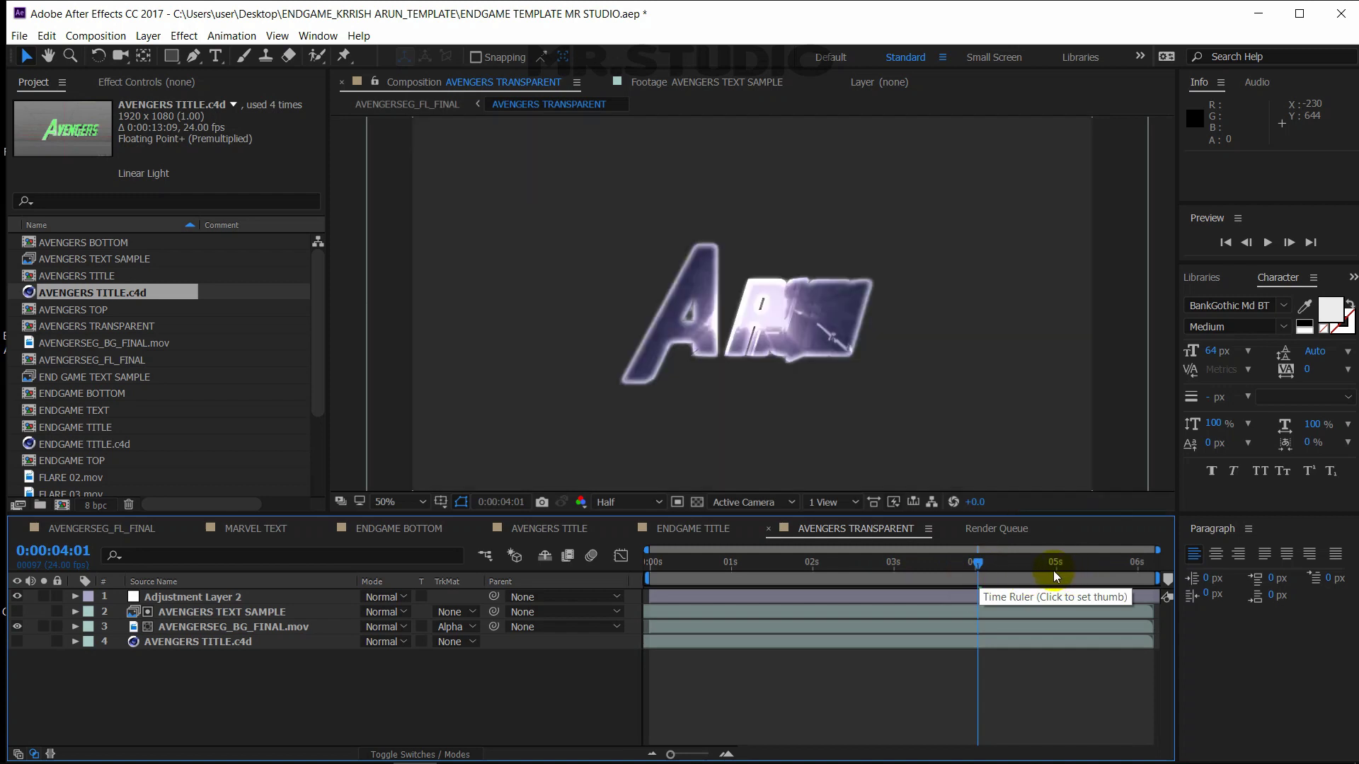
pyautogui.click(1052, 571)
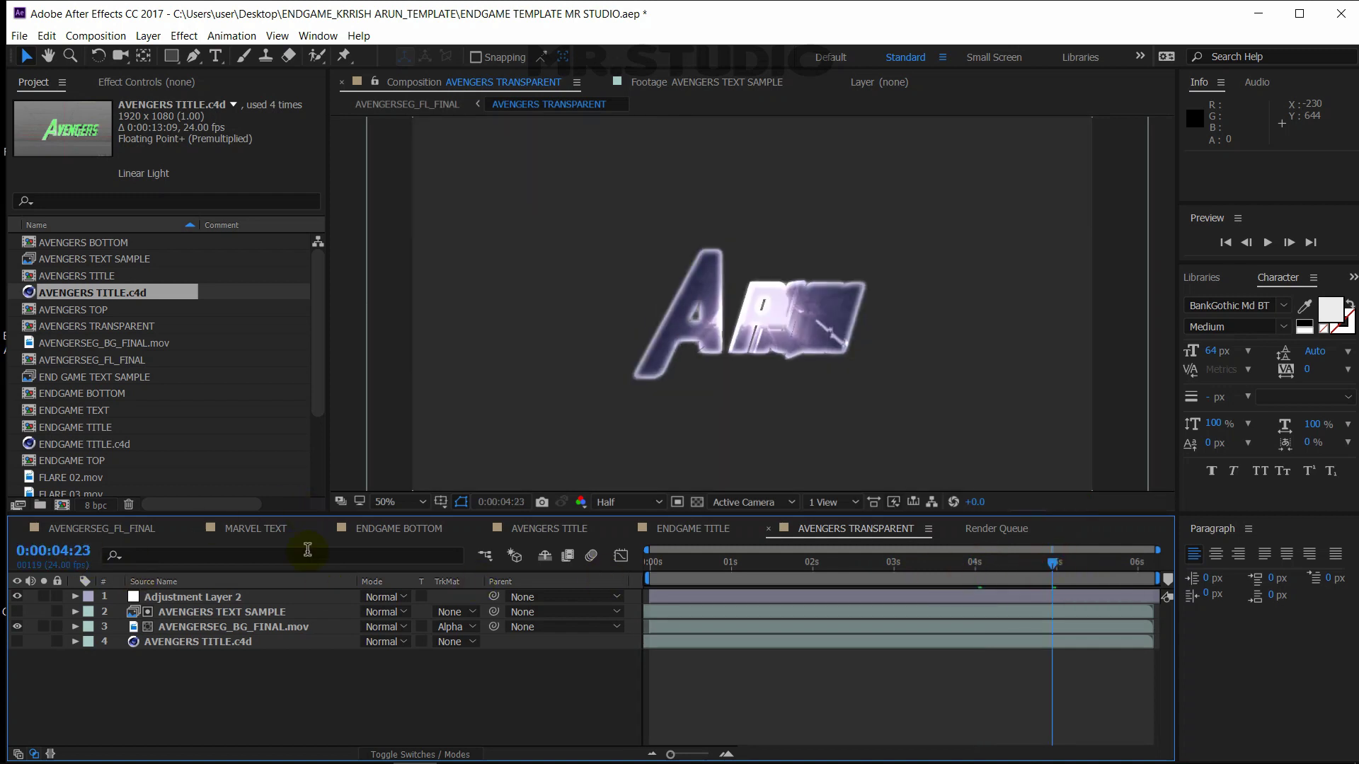
# Replace the AVENGERS TEXT SAMPLE footage with the sequence starting at AV2_0000 in the template's SAMPLES > AV folder
pyautogui.click(318, 303)
pyautogui.moveTo(318, 303)
pyautogui.mouseDown()
pyautogui.moveTo(315, 327)
pyautogui.moveTo(317, 276)
pyautogui.mouseUp()
pyautogui.click(89, 256)
pyautogui.rightClick(89, 256)
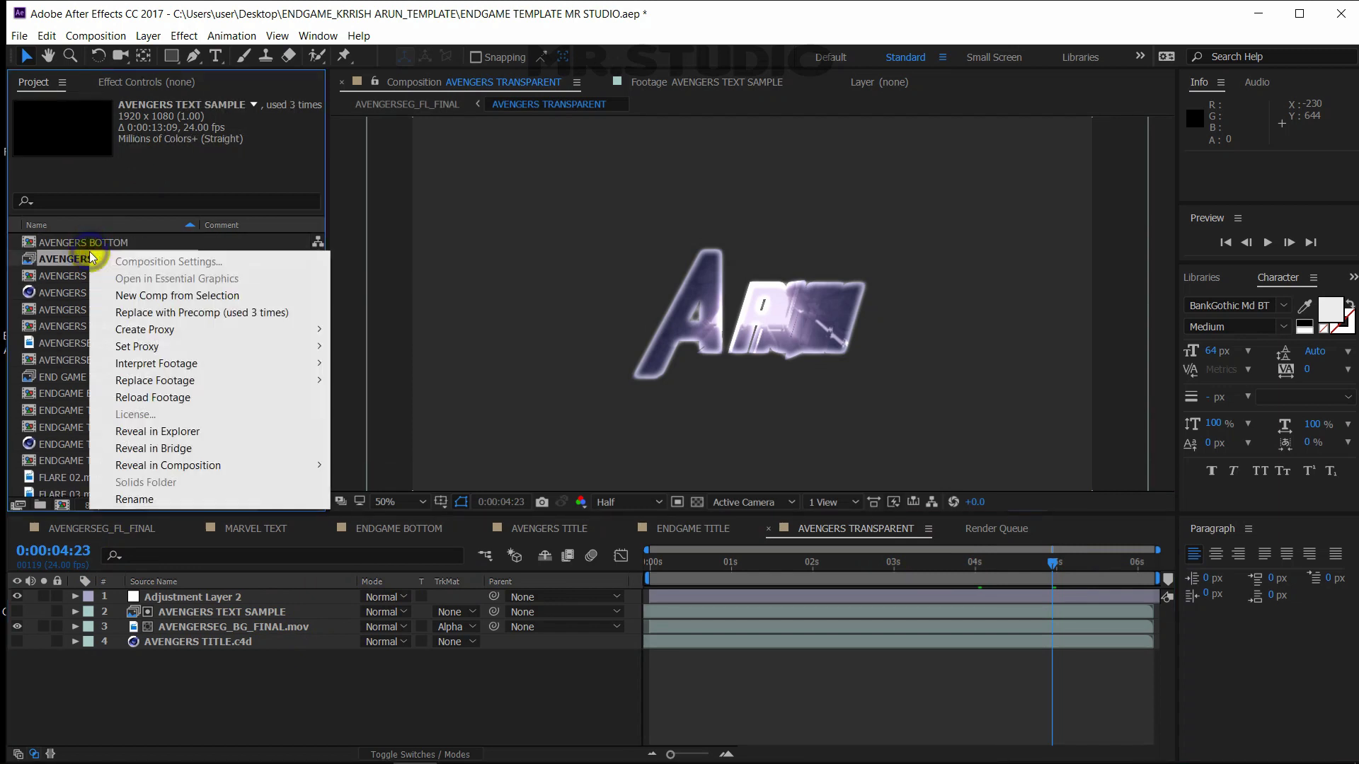
pyautogui.moveTo(303, 379)
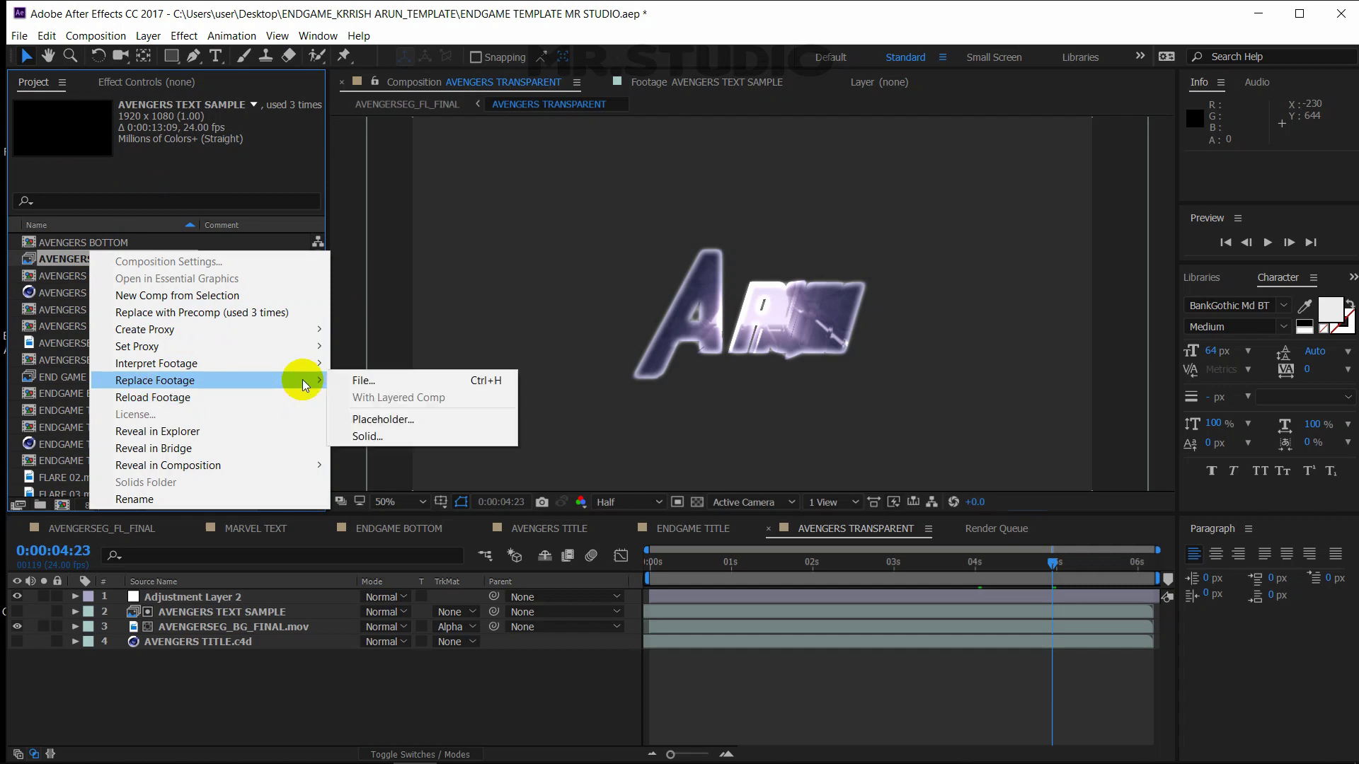
pyautogui.click(398, 380)
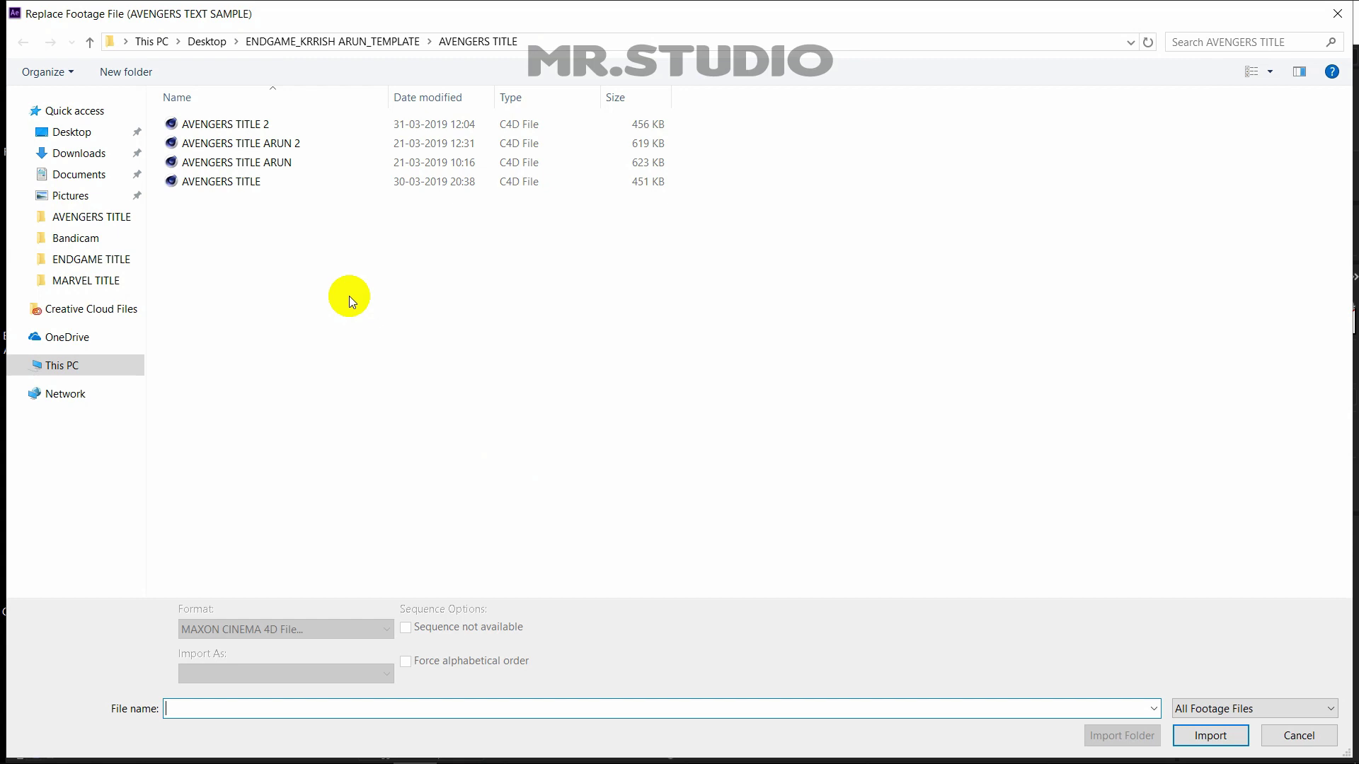
pyautogui.click(86, 43)
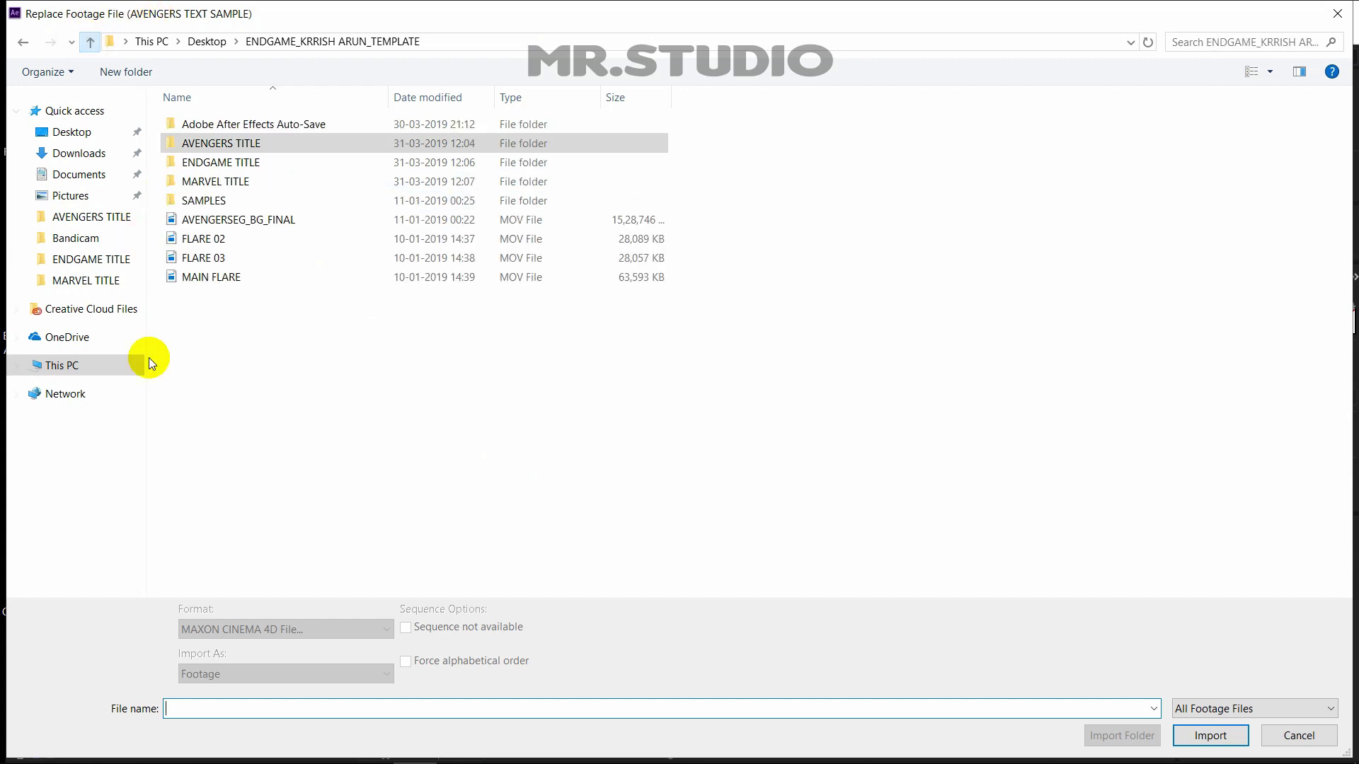
pyautogui.click(246, 195)
pyautogui.doubleClick(247, 195)
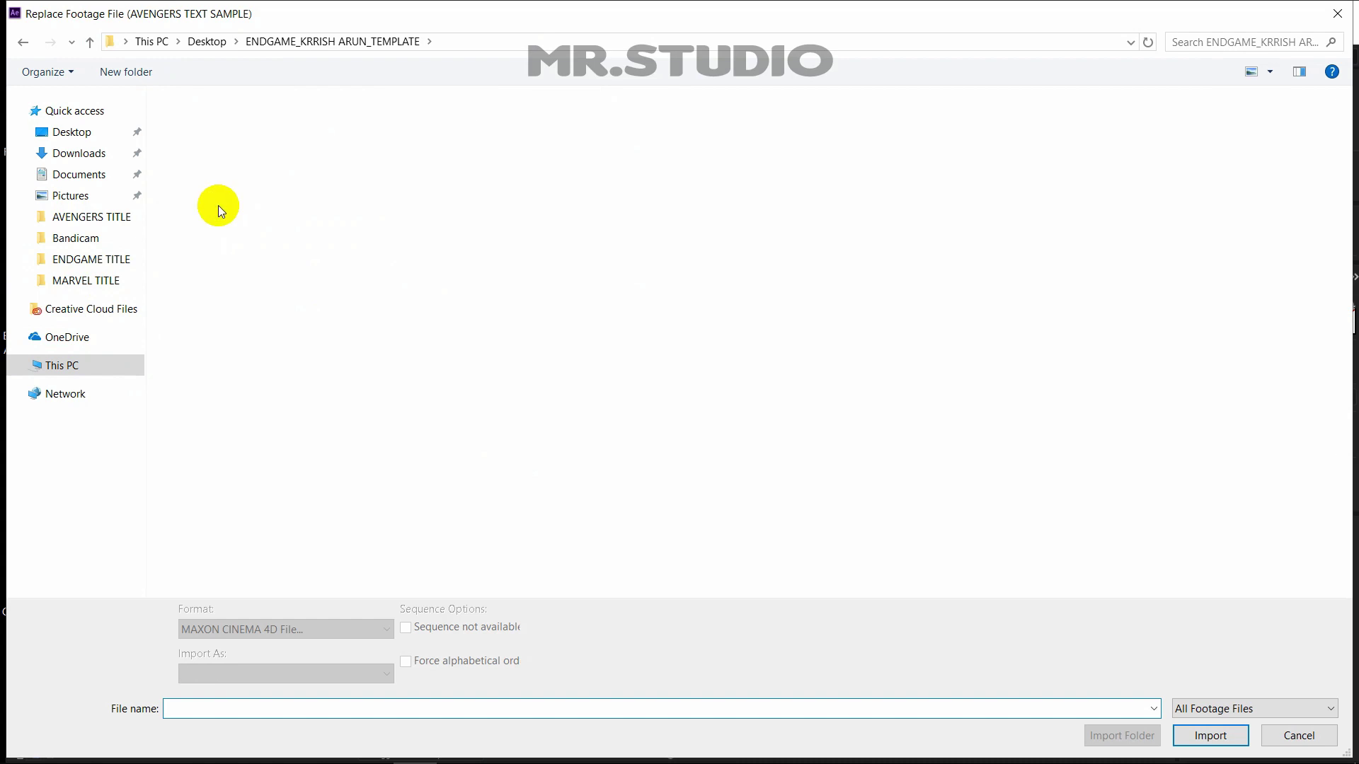
pyautogui.click(203, 169)
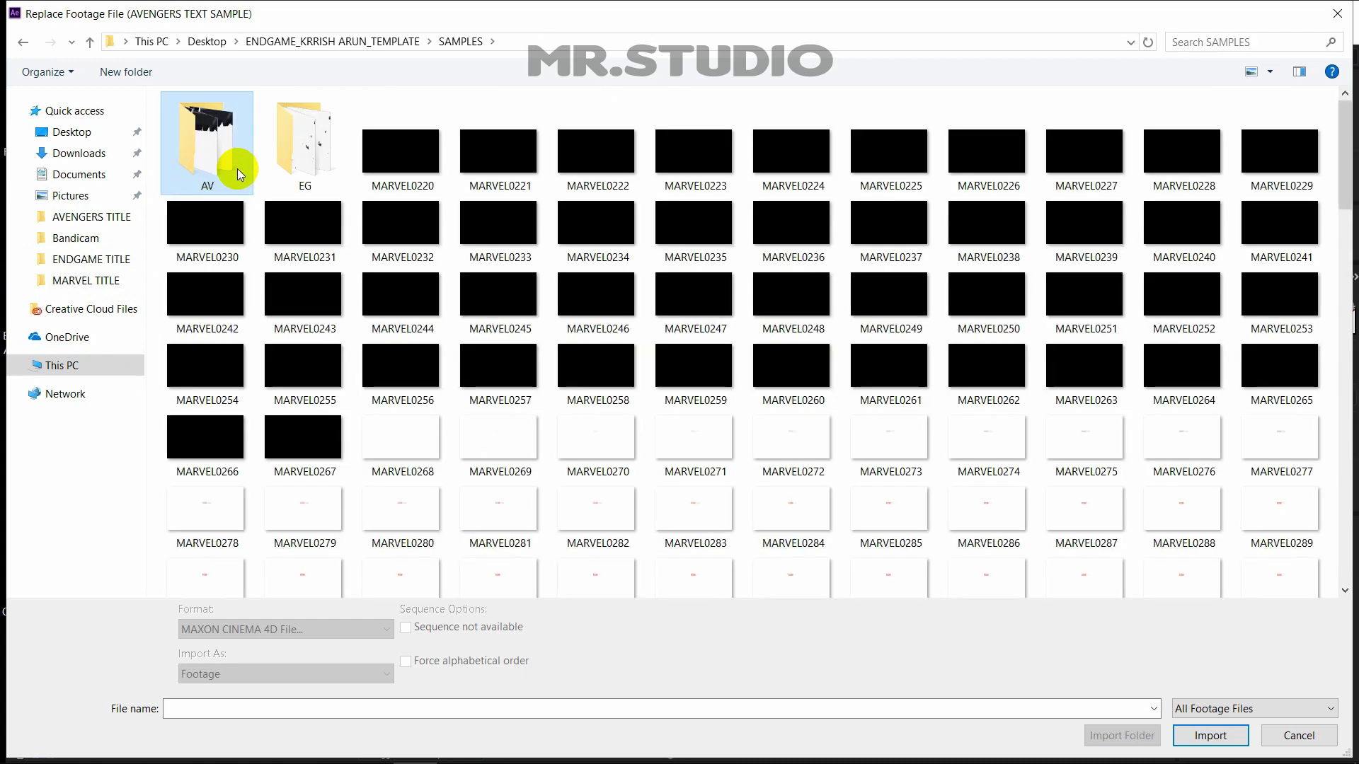
pyautogui.doubleClick(236, 168)
pyautogui.click(236, 146)
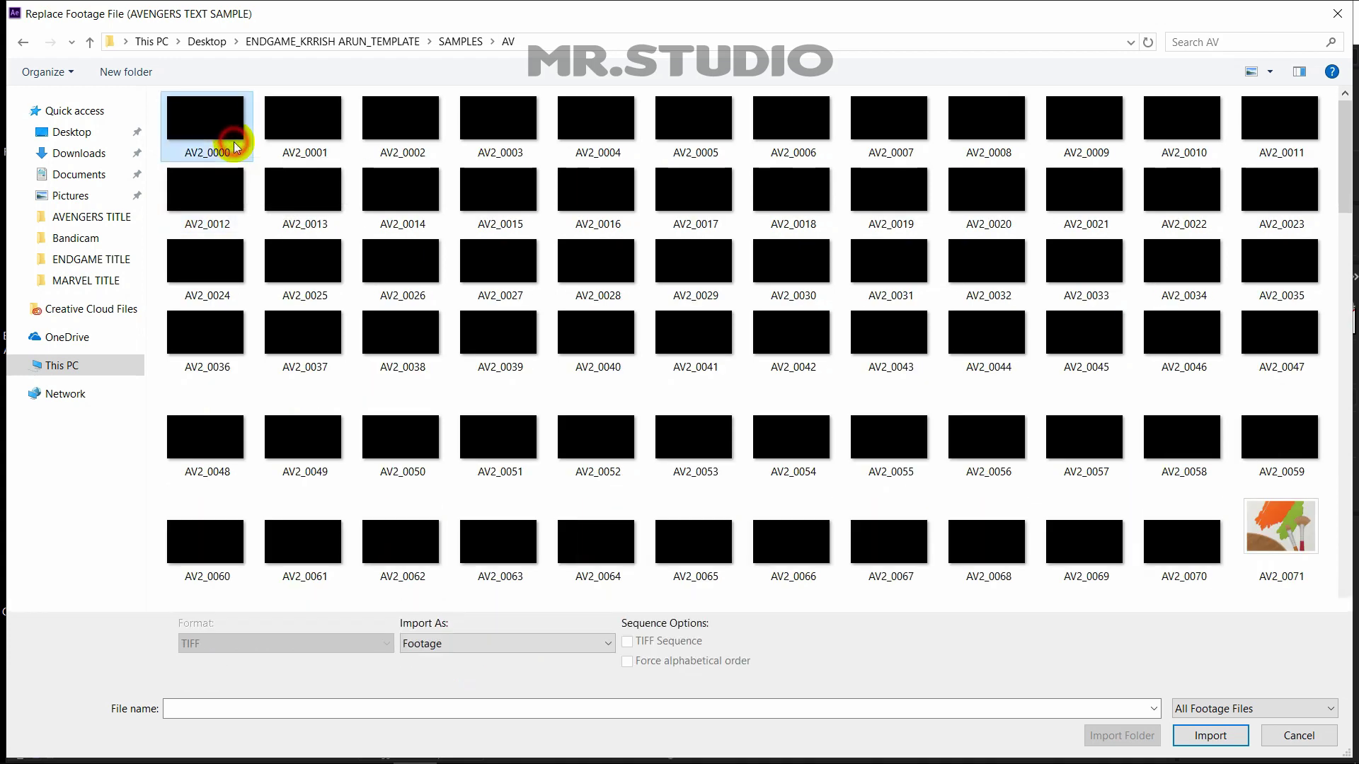
pyautogui.doubleClick(236, 146)
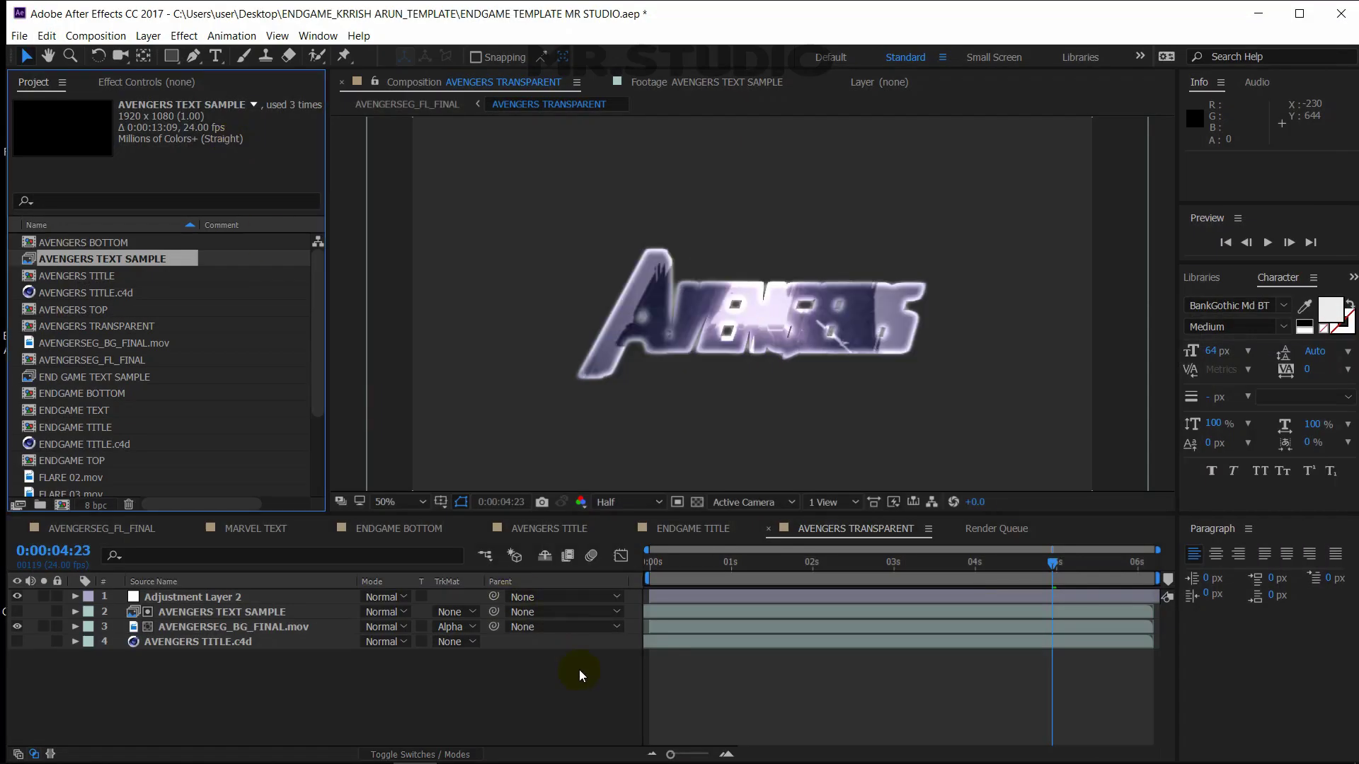
# Check the AVENGERS TRANSPARENT title at 0:00:00:04, and view the AVENGERSEG_FL_FINAL composition at 0:00:09:19
pyautogui.click(663, 563)
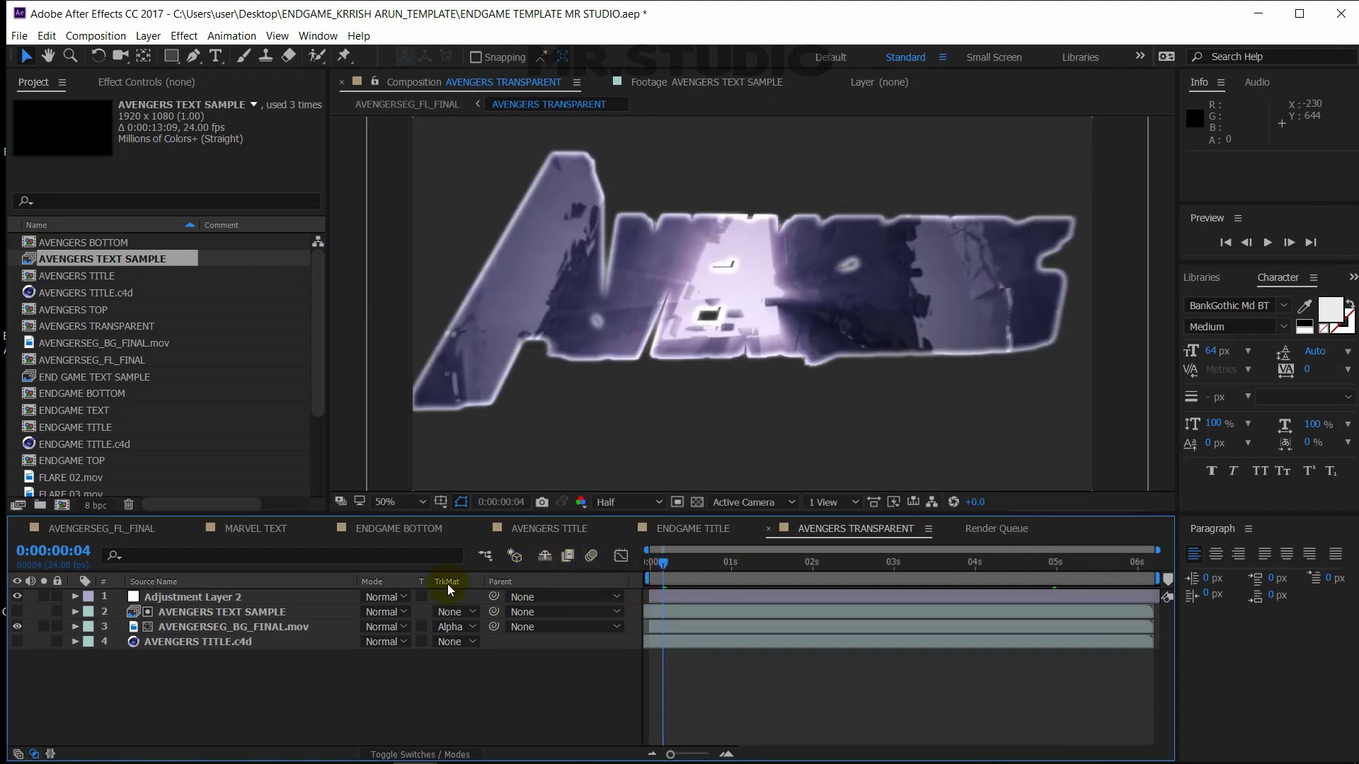
pyautogui.click(133, 529)
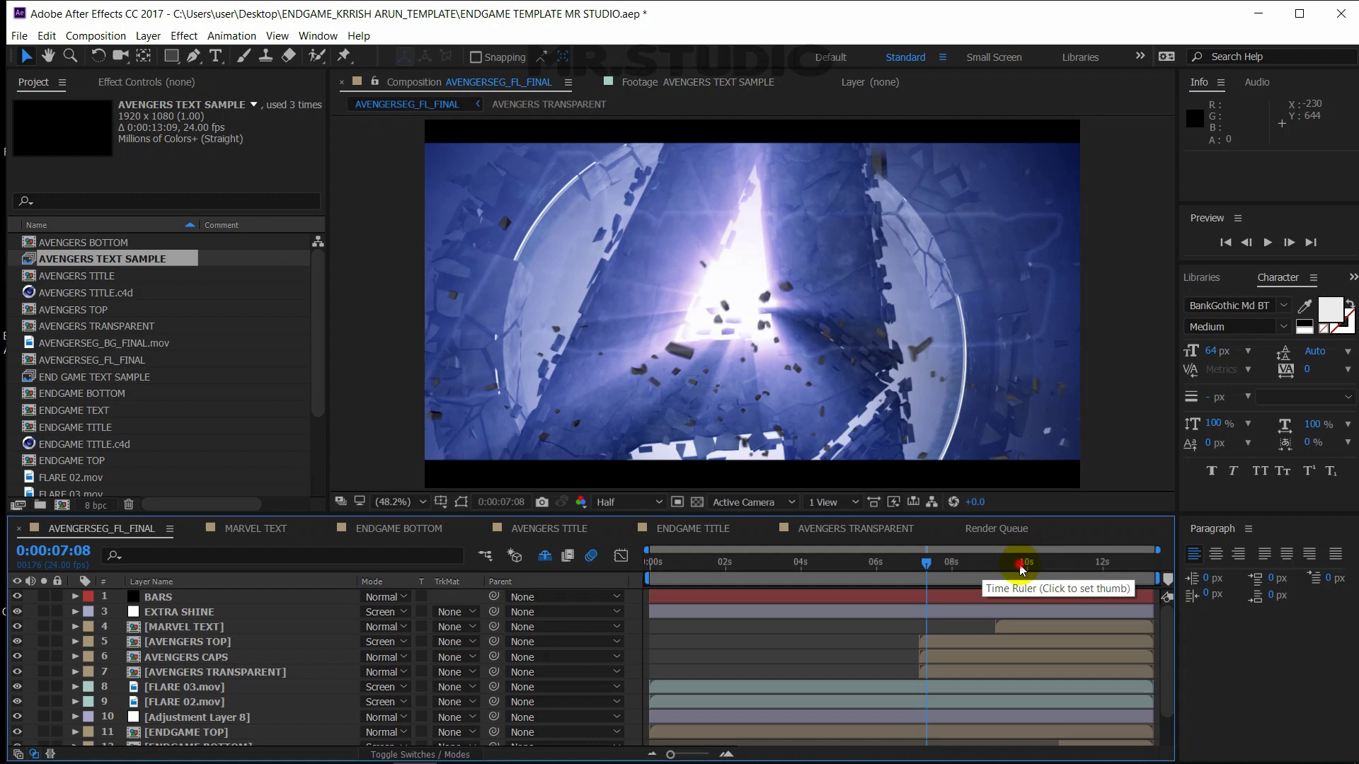
pyautogui.click(1019, 564)
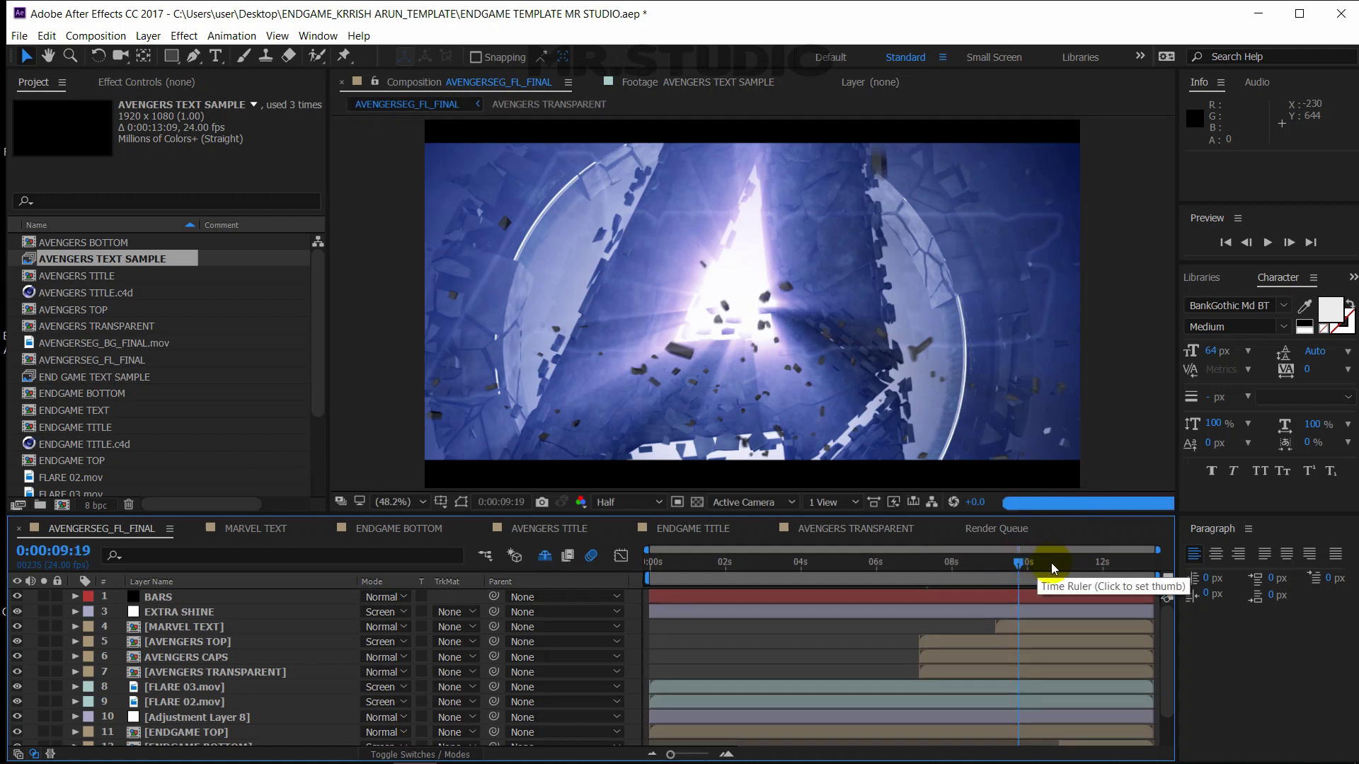
# Check the AVENGERSEG_FL_FINAL composition's frames at 0:00:10:16, 0:00:12:03 and 0:00:12:19
pyautogui.click(1051, 562)
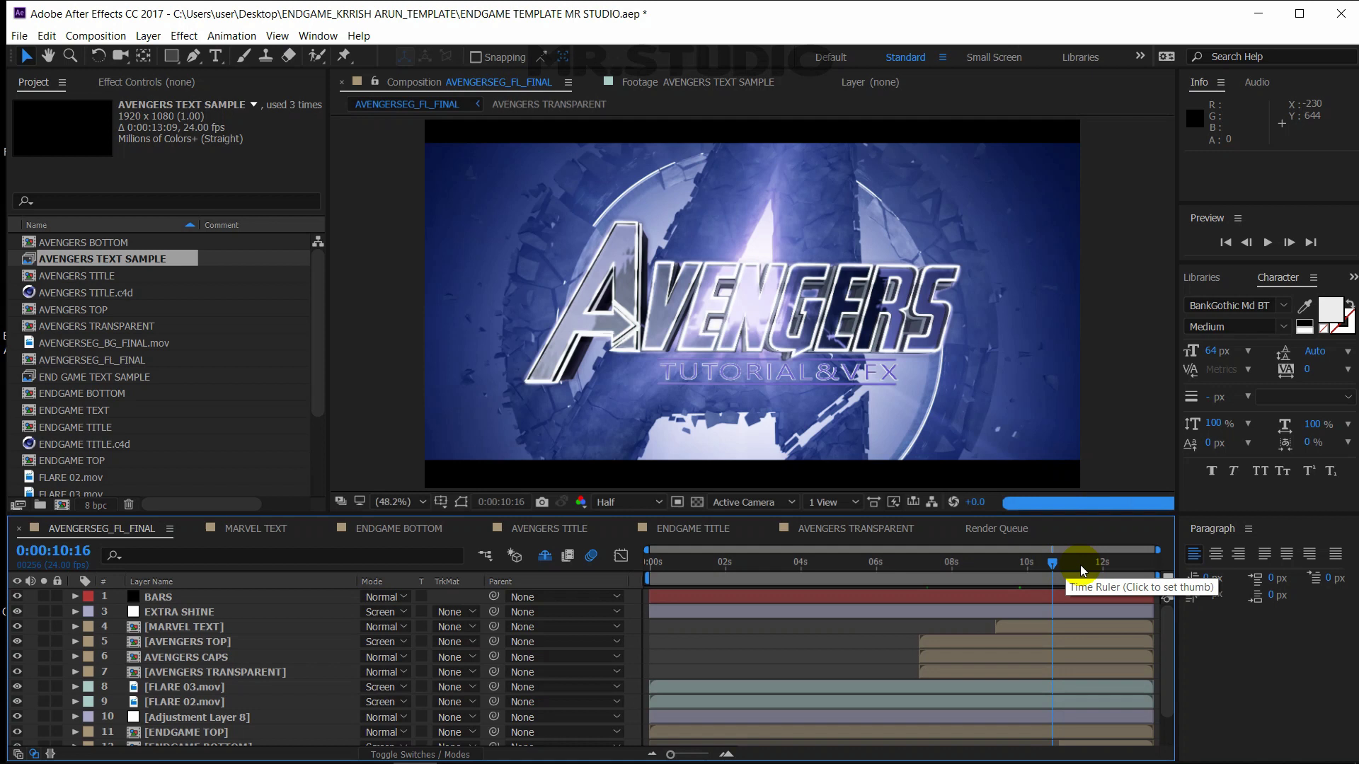
pyautogui.click(1106, 565)
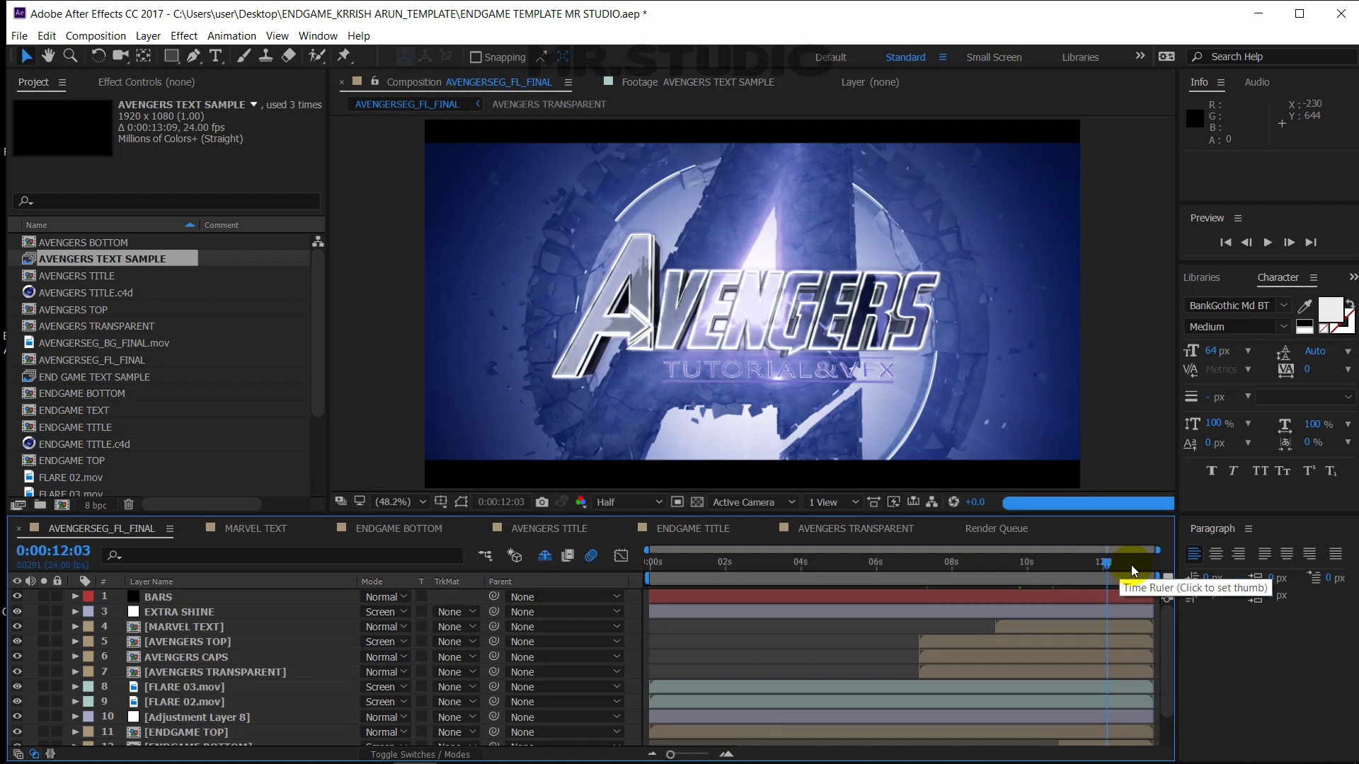
pyautogui.click(1132, 565)
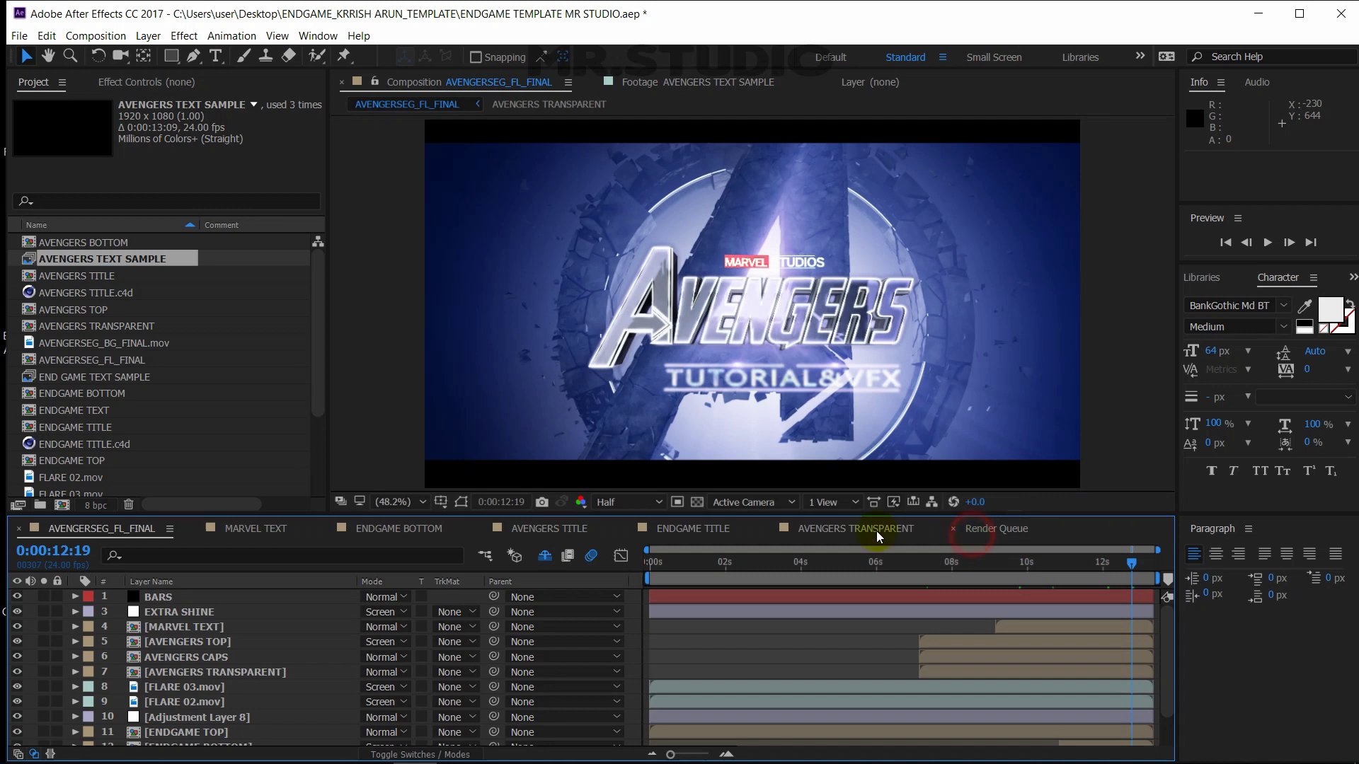
# Add the AVENGERSEG_FL_FINAL composition to the render queue and start rendering it with Best Settings and Lossless output
pyautogui.click(1030, 528)
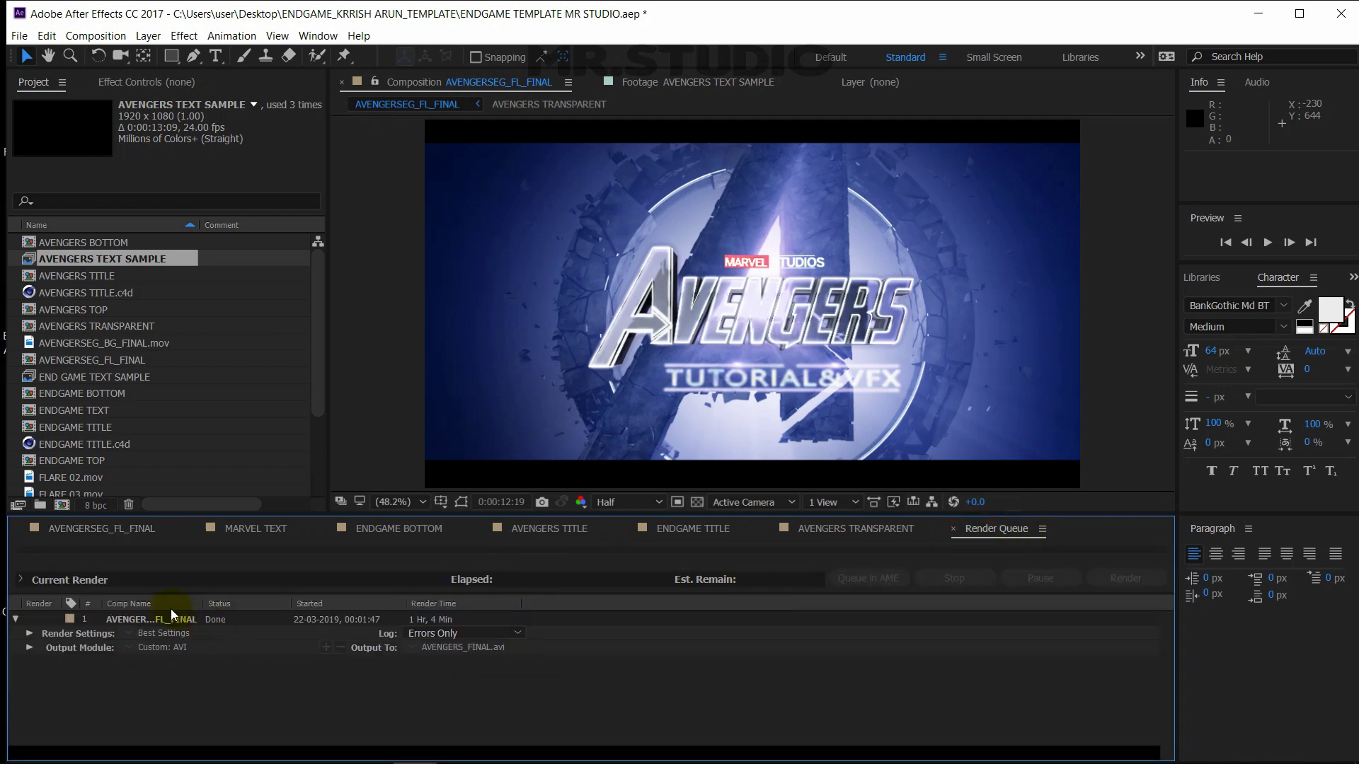
pyautogui.click(950, 530)
pyautogui.click(113, 528)
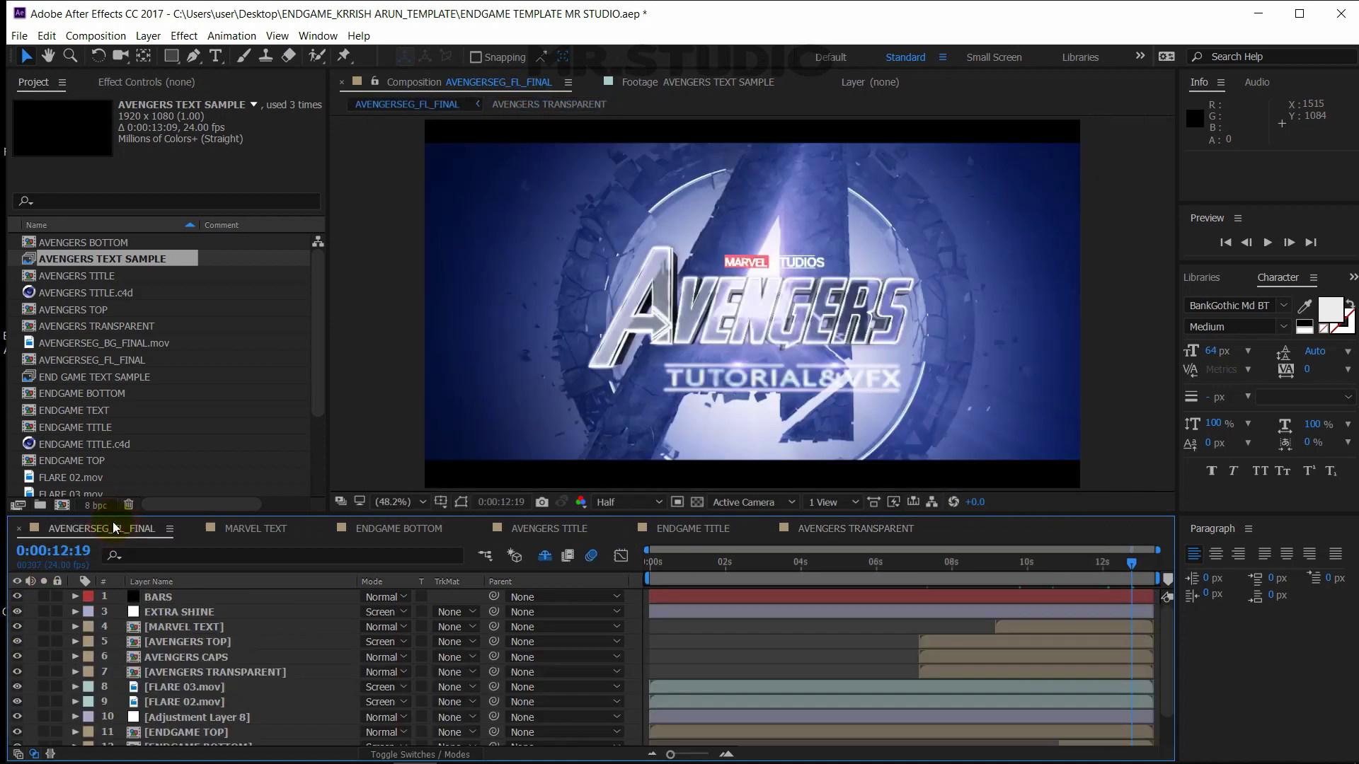
pyautogui.click(84, 35)
pyautogui.click(84, 35)
pyautogui.click(83, 36)
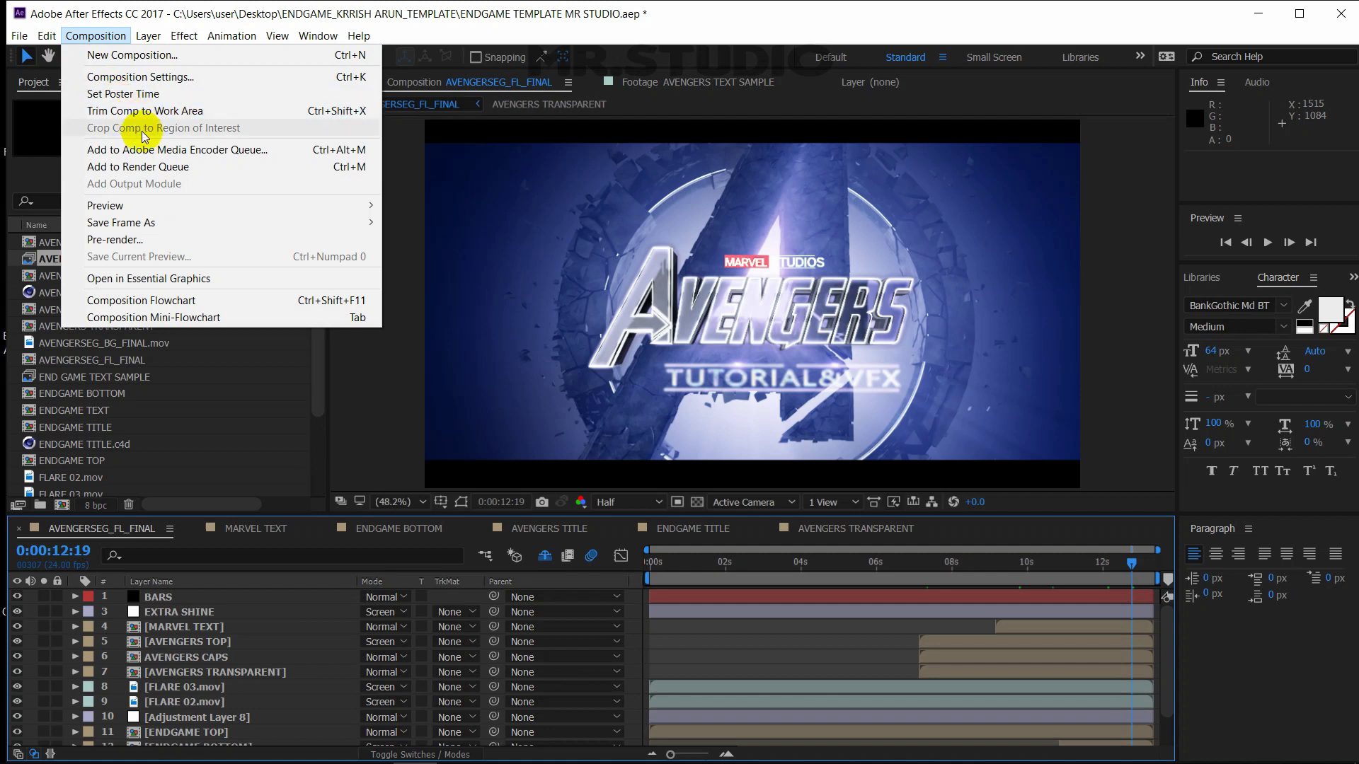
pyautogui.click(154, 167)
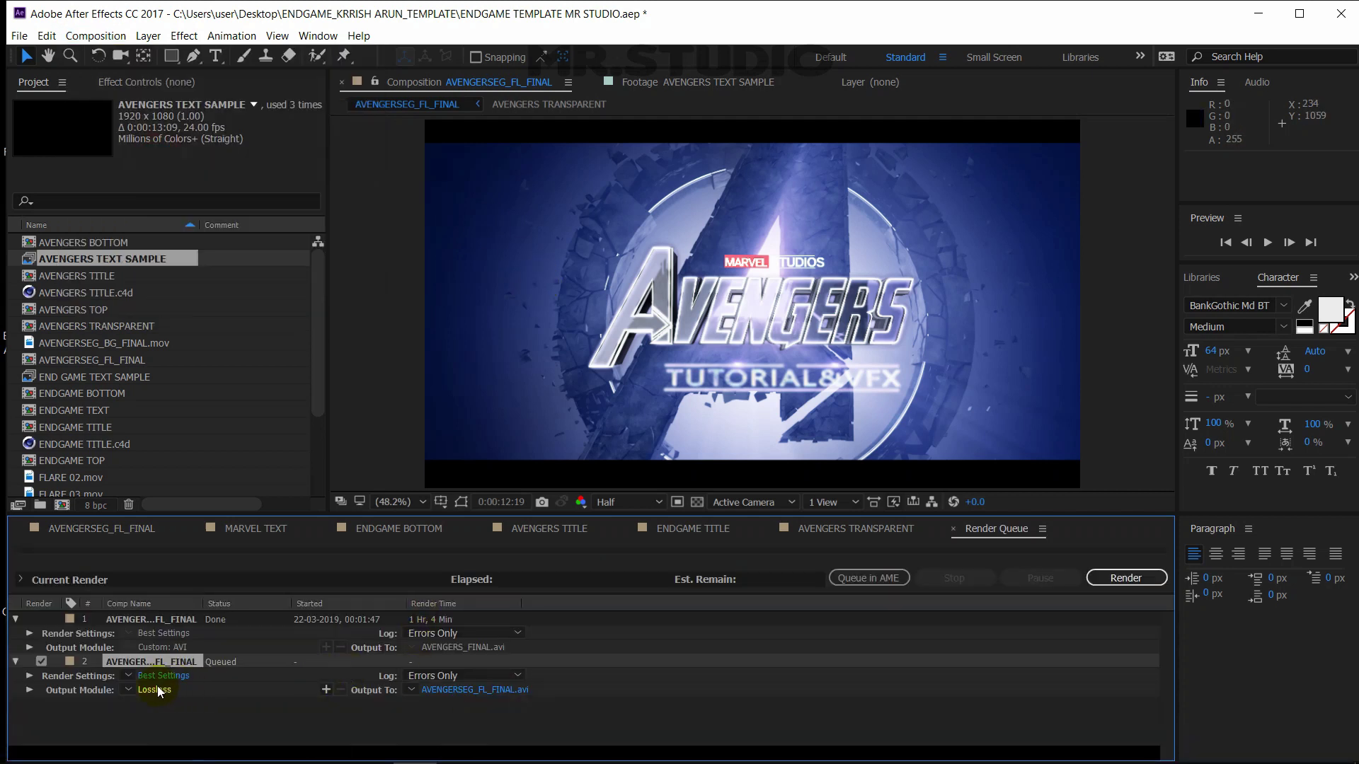
pyautogui.click(1161, 583)
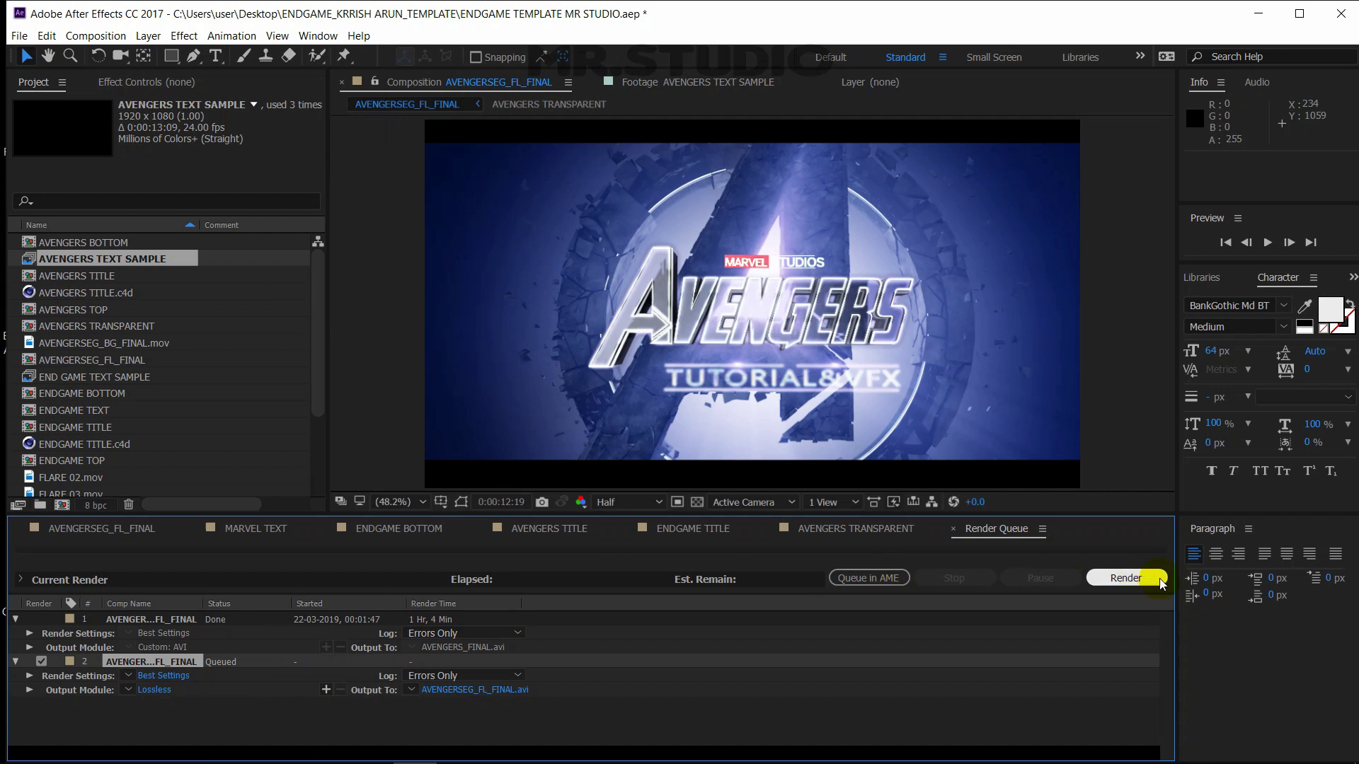